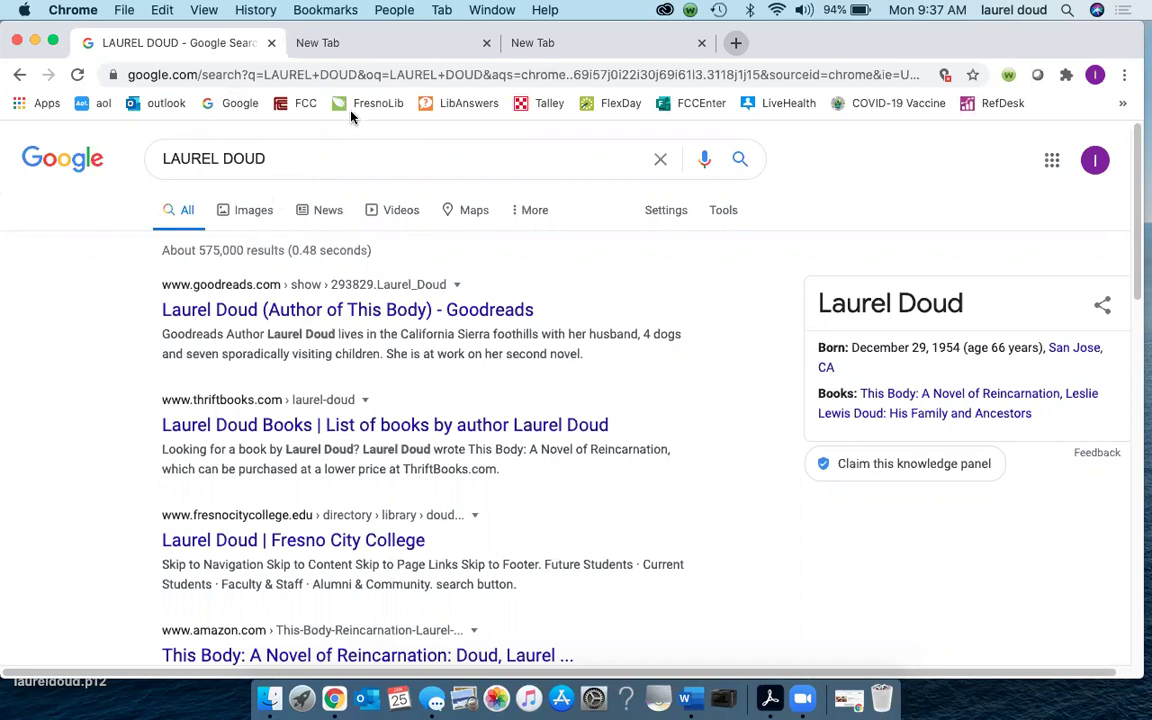
- Search Google for "HOW TO BE A GOOGLE PRO" in the first empty browser tab
{"action": "left_click", "coordinate": [394, 50]}
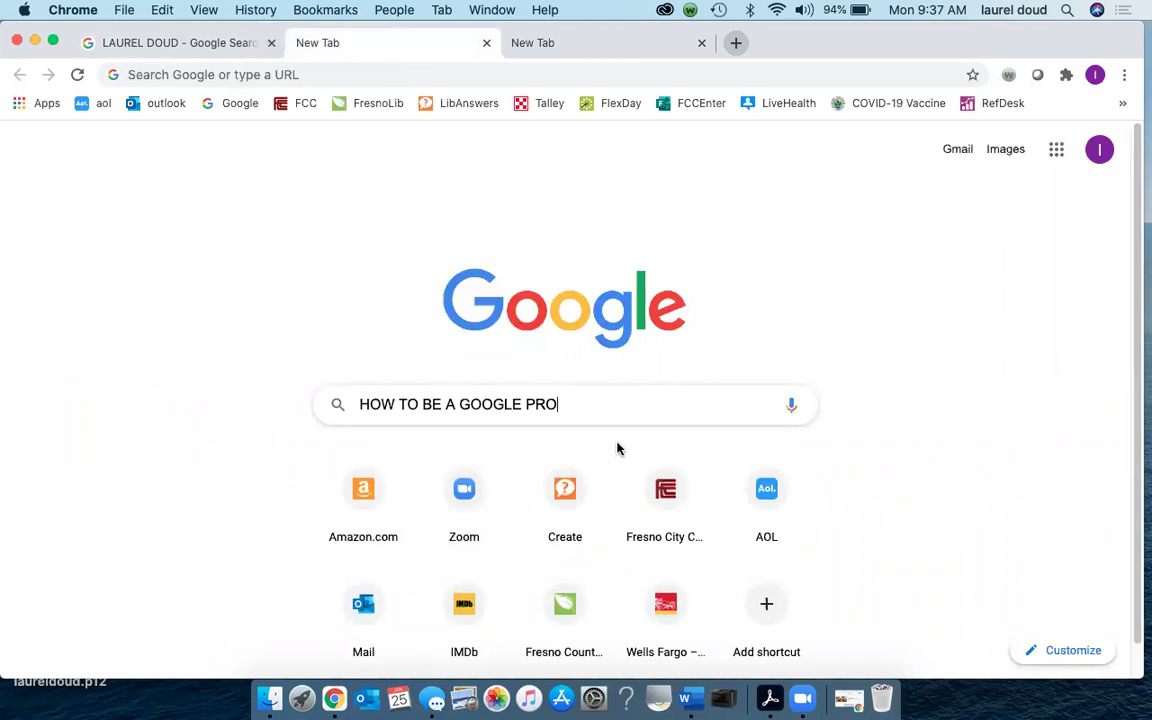
{"action": "key", "text": "Return"}
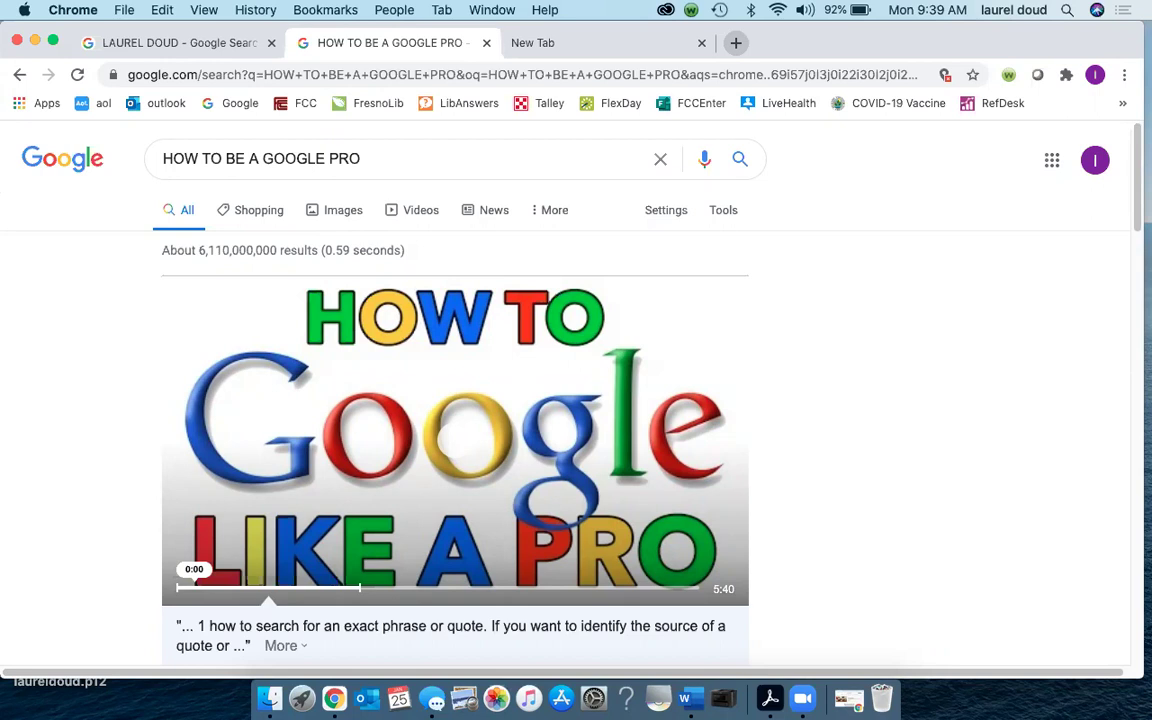
- Search Google for "VAPING AND TEENAGERS" in the remaining empty browser tab
{"action": "left_click", "coordinate": [622, 50]}
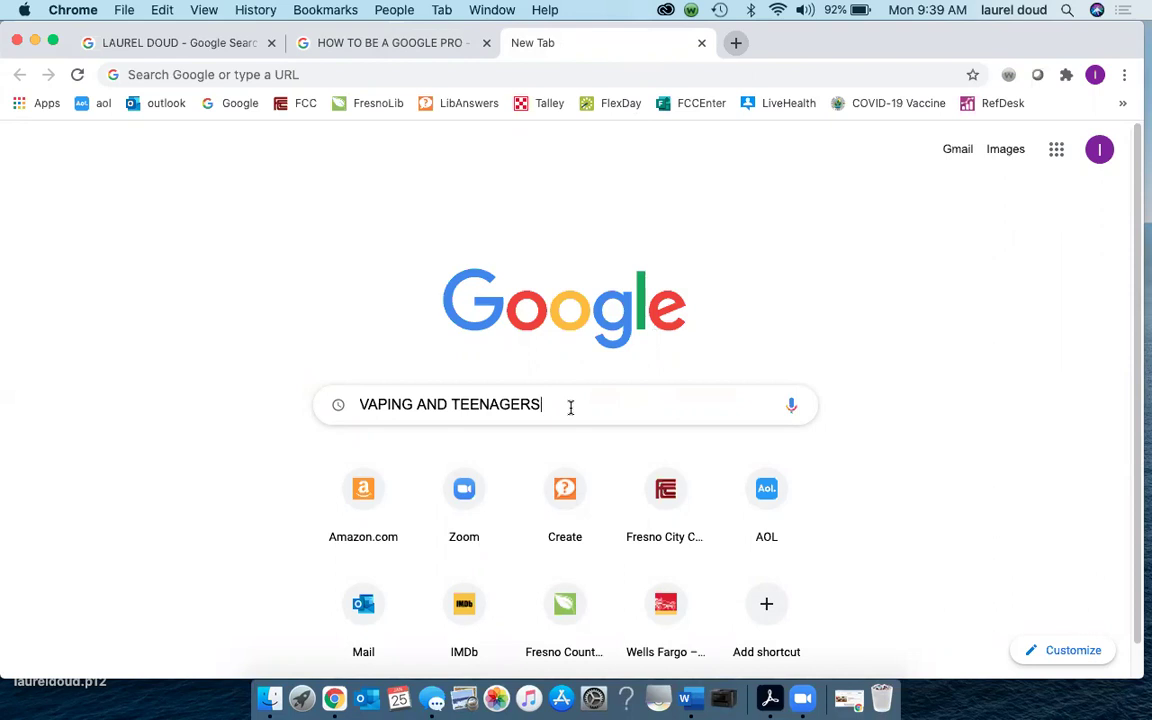
{"action": "key", "text": "Return"}
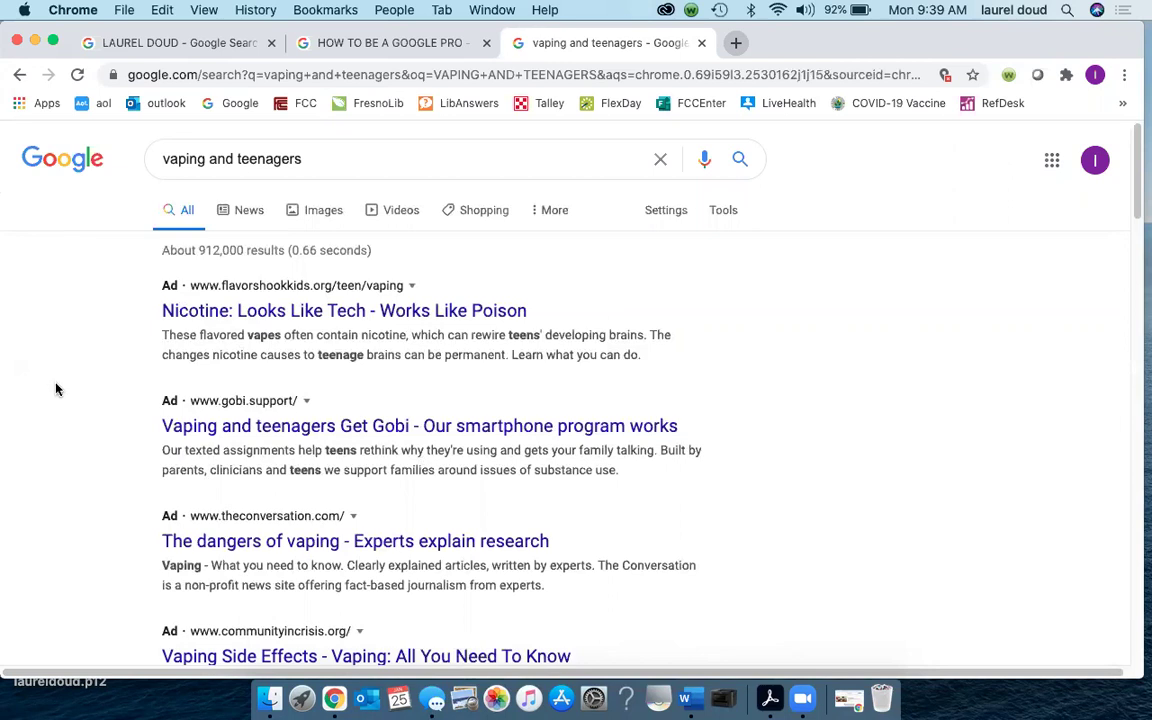
- Examine the ads, scholarly articles, first web result and People also ask questions in the vaping and teenagers results
{"action": "scroll", "coordinate": [57, 390], "scroll_direction": "down", "scroll_amount": 1}
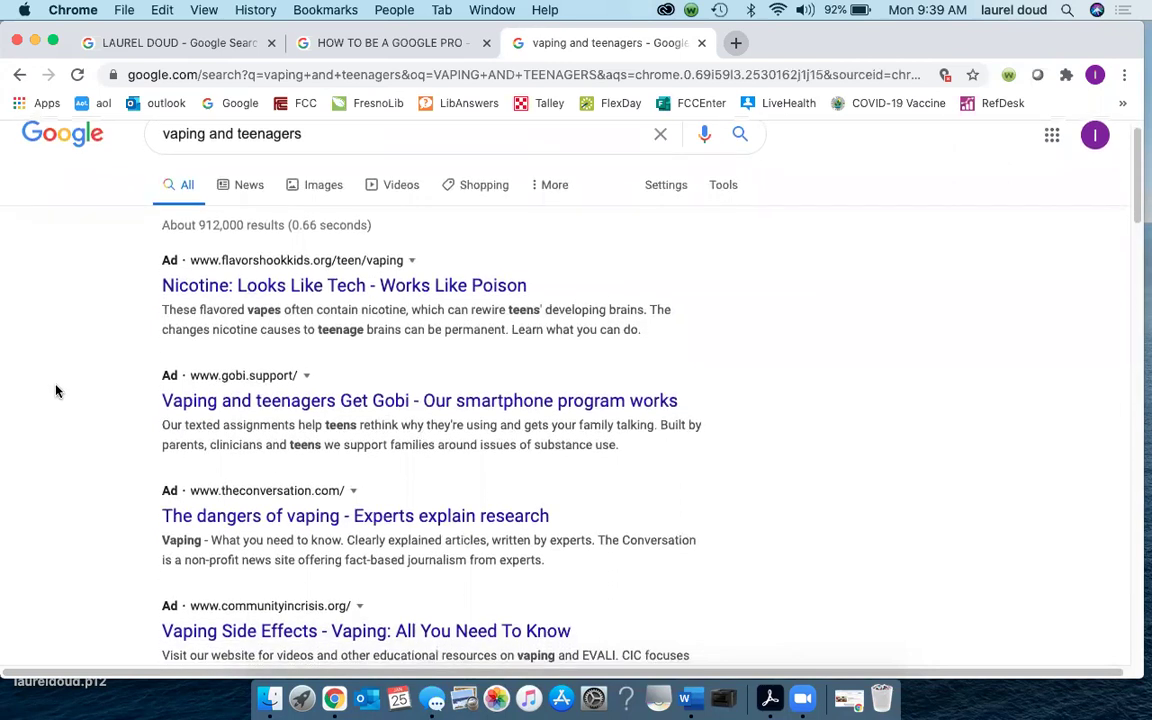
{"action": "scroll", "coordinate": [57, 390], "scroll_direction": "down", "scroll_amount": 1}
{"action": "scroll", "coordinate": [57, 390], "scroll_direction": "down", "scroll_amount": 1}
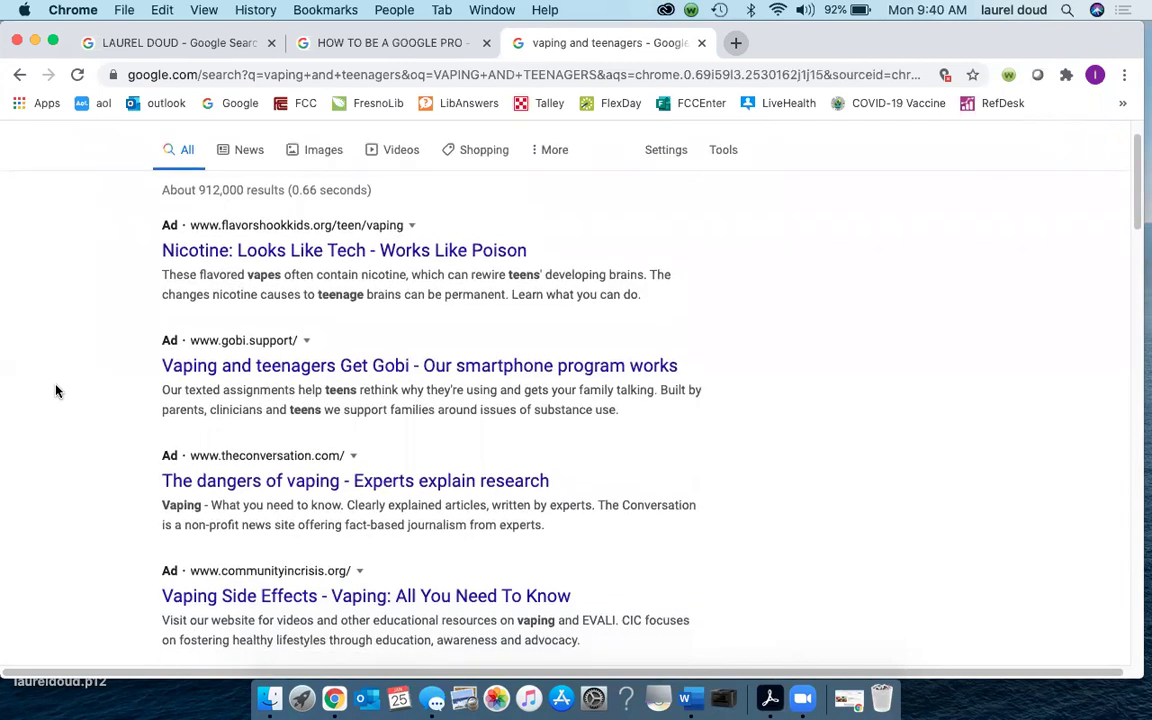
{"action": "scroll", "coordinate": [57, 390], "scroll_direction": "up", "scroll_amount": 2}
{"action": "scroll", "coordinate": [57, 390], "scroll_direction": "down", "scroll_amount": 3}
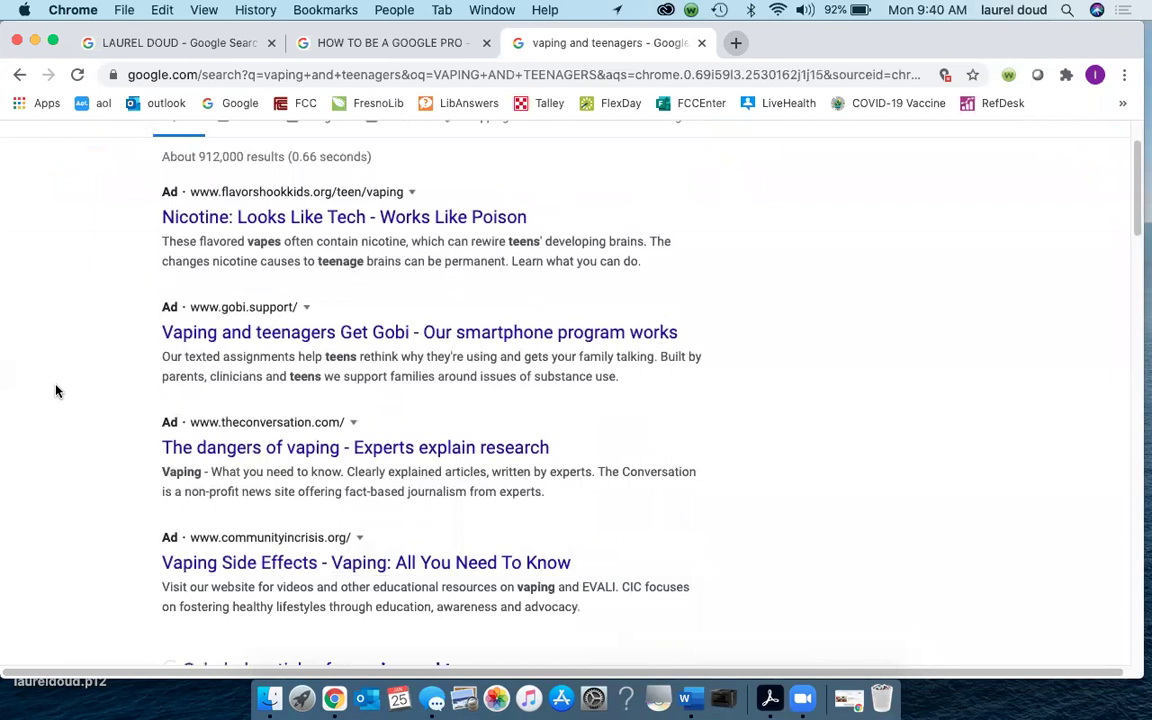
{"action": "scroll", "coordinate": [57, 390], "scroll_direction": "down", "scroll_amount": 5}
{"action": "scroll", "coordinate": [61, 397], "scroll_direction": "down", "scroll_amount": 1}
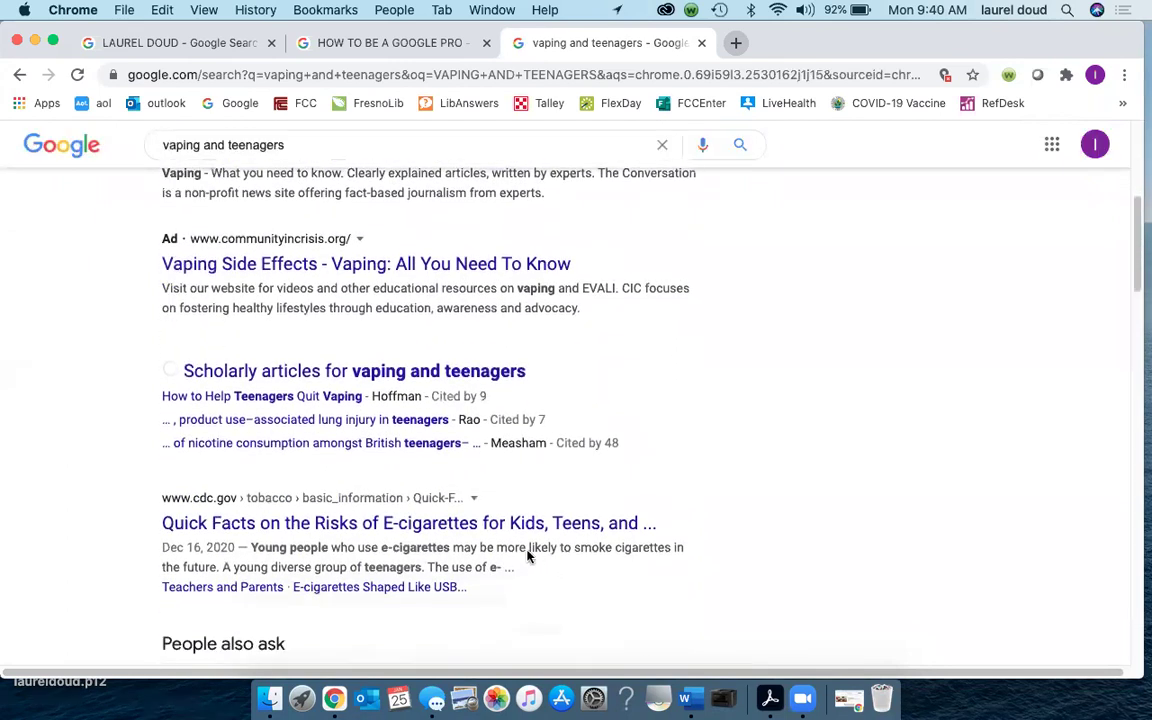
{"action": "scroll", "coordinate": [600, 440], "scroll_direction": "down", "scroll_amount": 1}
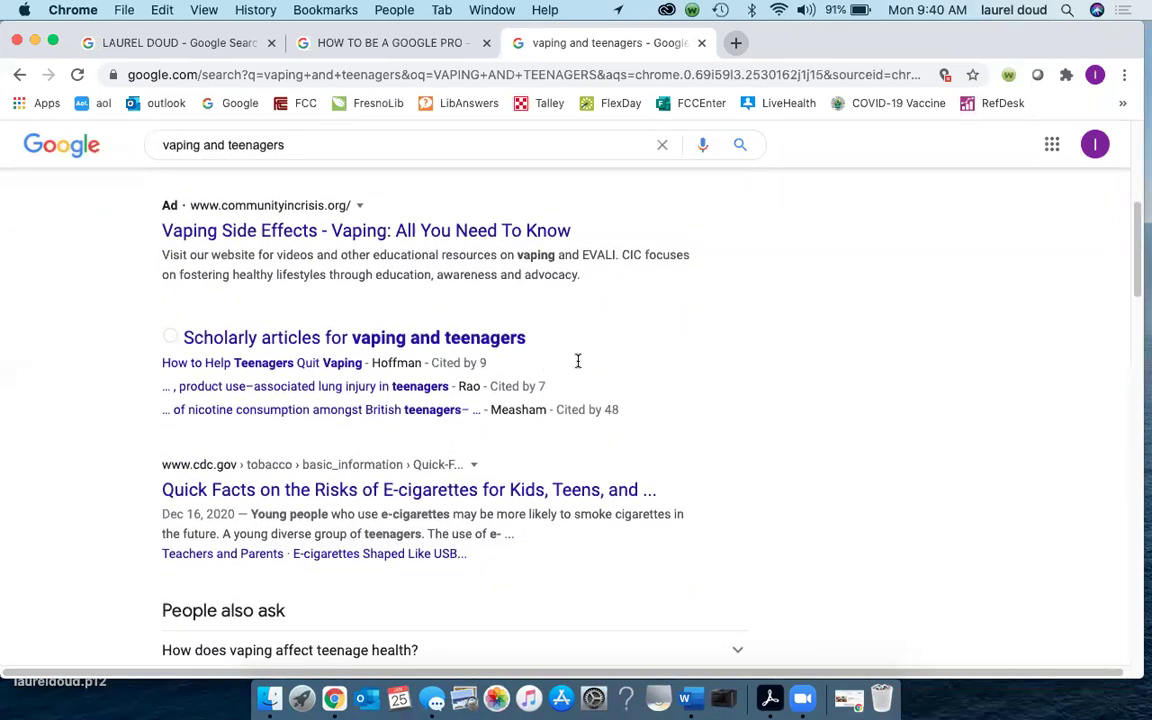
{"action": "scroll", "coordinate": [560, 365], "scroll_direction": "down", "scroll_amount": 3}
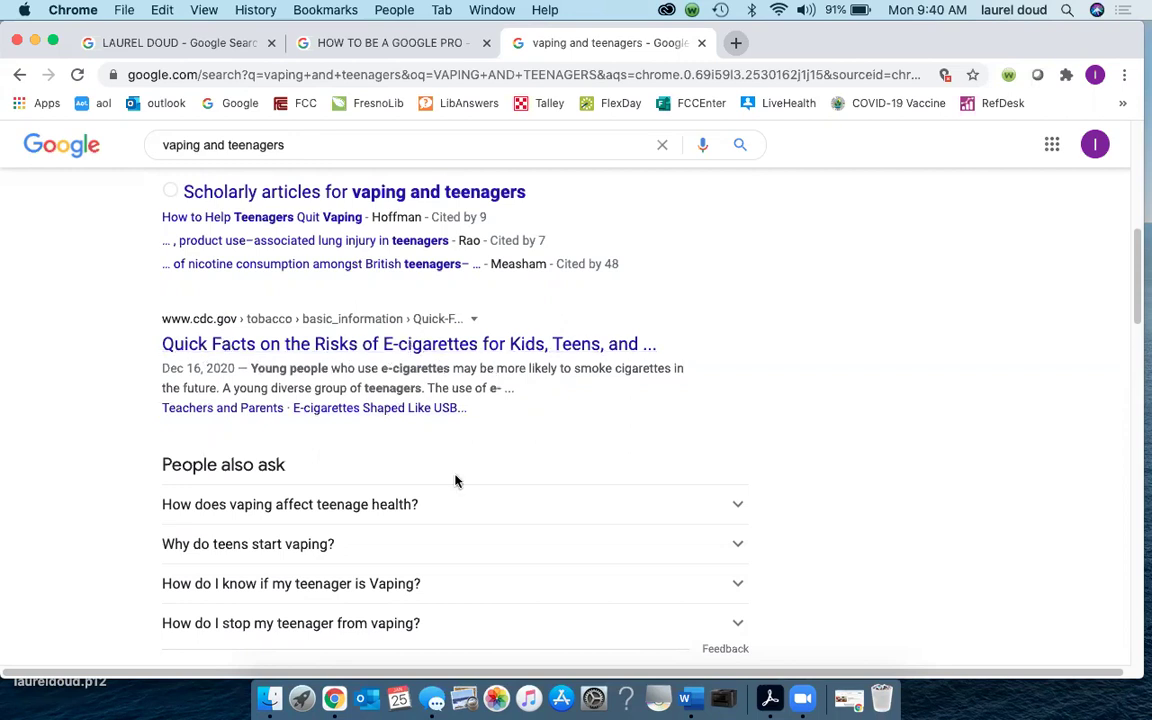
{"action": "scroll", "coordinate": [567, 513], "scroll_direction": "down", "scroll_amount": 1}
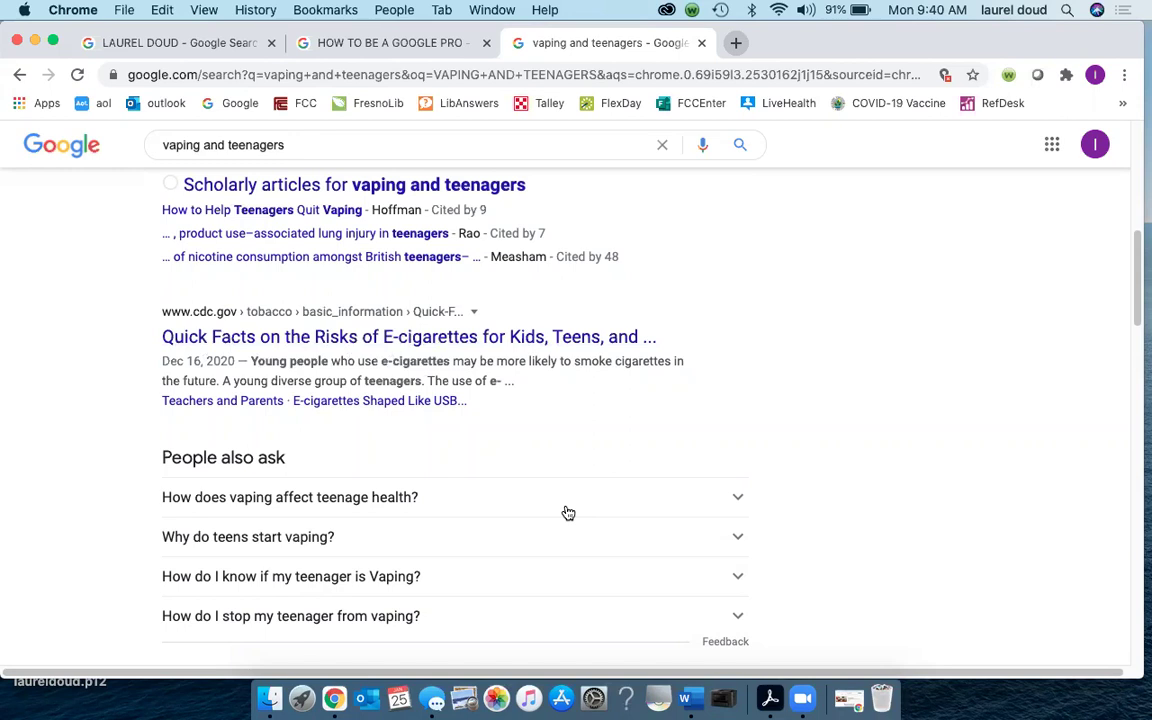
{"action": "scroll", "coordinate": [567, 513], "scroll_direction": "down", "scroll_amount": 1}
{"action": "scroll", "coordinate": [565, 512], "scroll_direction": "down", "scroll_amount": 1}
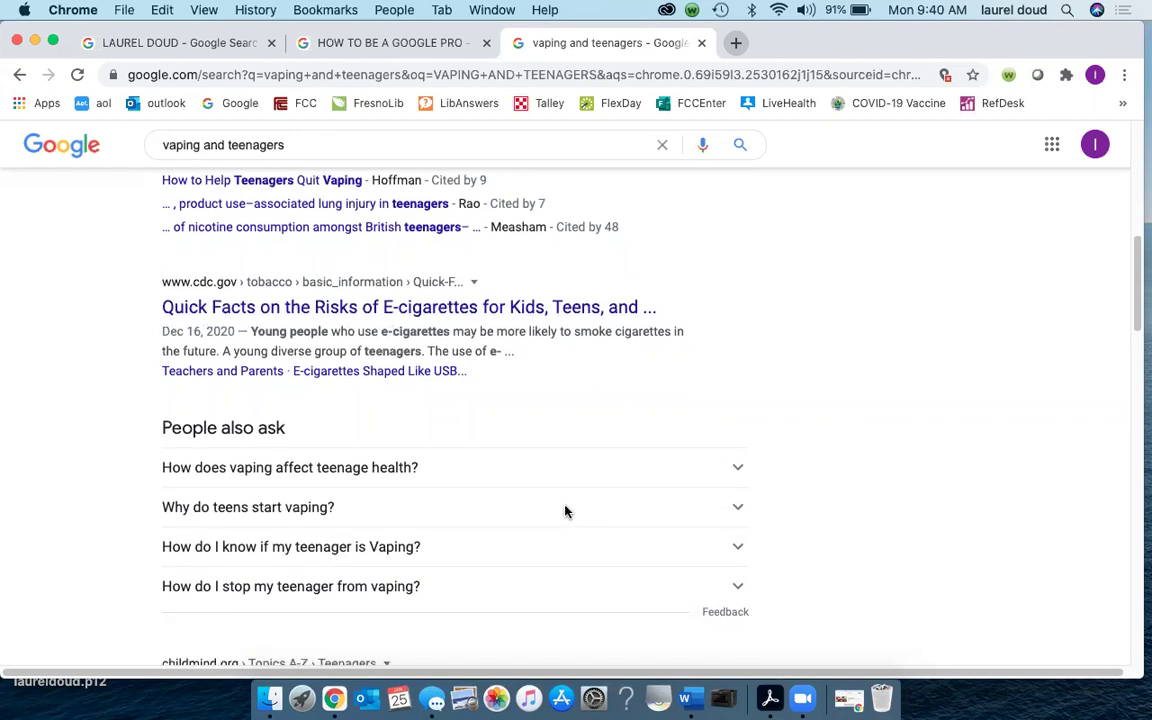
{"action": "scroll", "coordinate": [567, 513], "scroll_direction": "down", "scroll_amount": 1}
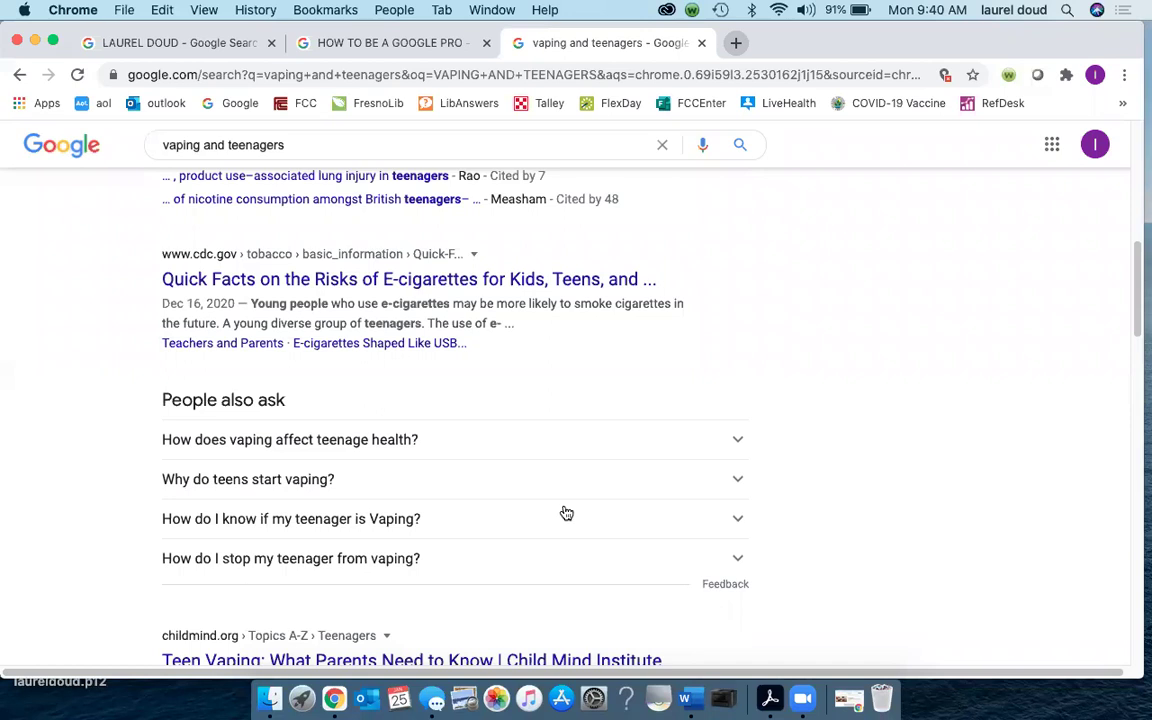
- Review the web results and their source domains below People also ask, through to the related searches and page links
{"action": "scroll", "coordinate": [812, 411], "scroll_direction": "down", "scroll_amount": 3}
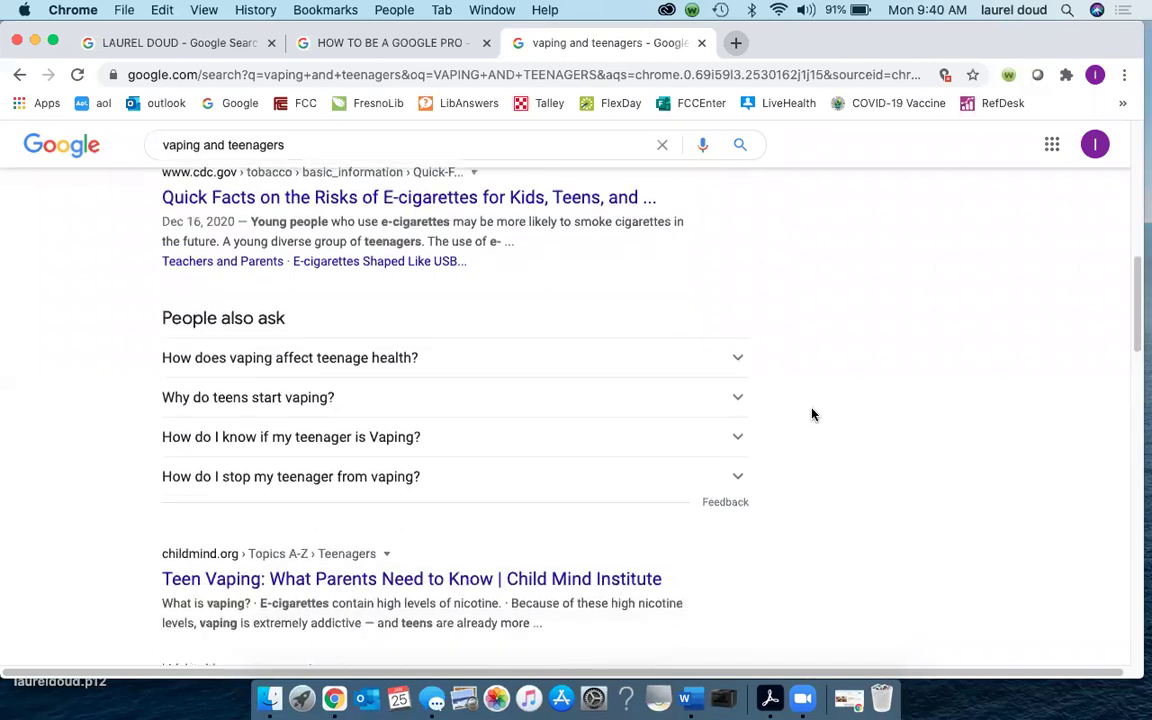
{"action": "scroll", "coordinate": [809, 424], "scroll_direction": "down", "scroll_amount": 1}
{"action": "scroll", "coordinate": [812, 445], "scroll_direction": "down", "scroll_amount": 2}
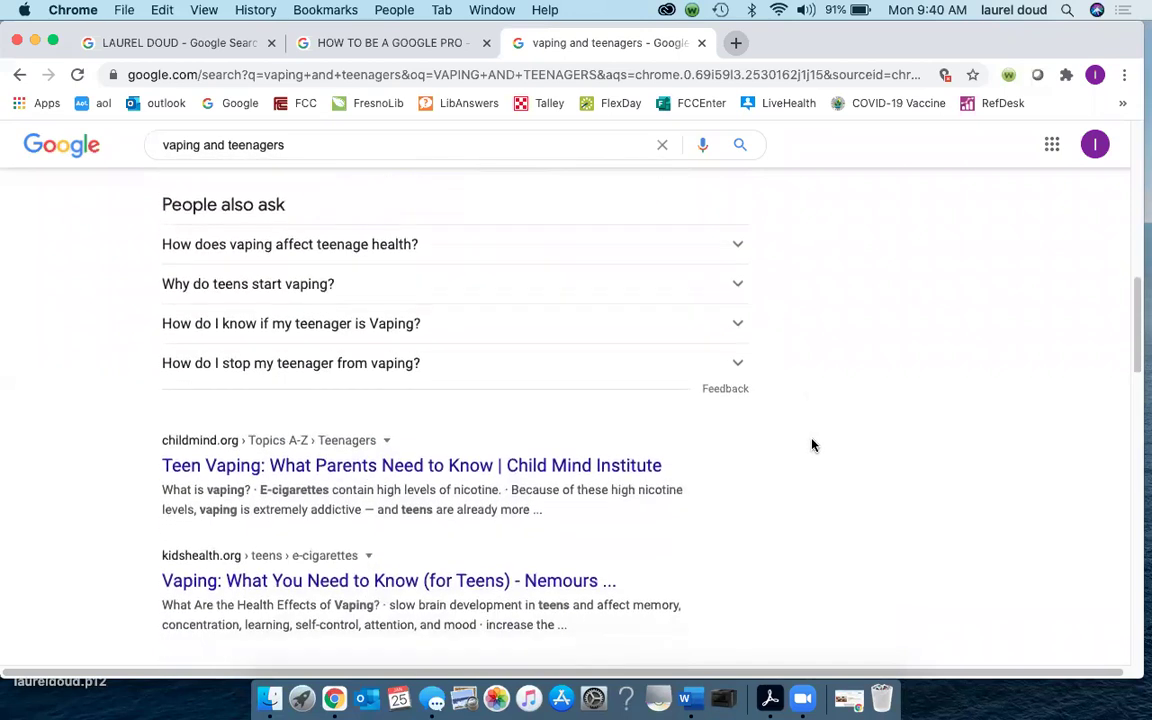
{"action": "scroll", "coordinate": [812, 445], "scroll_direction": "down", "scroll_amount": 1}
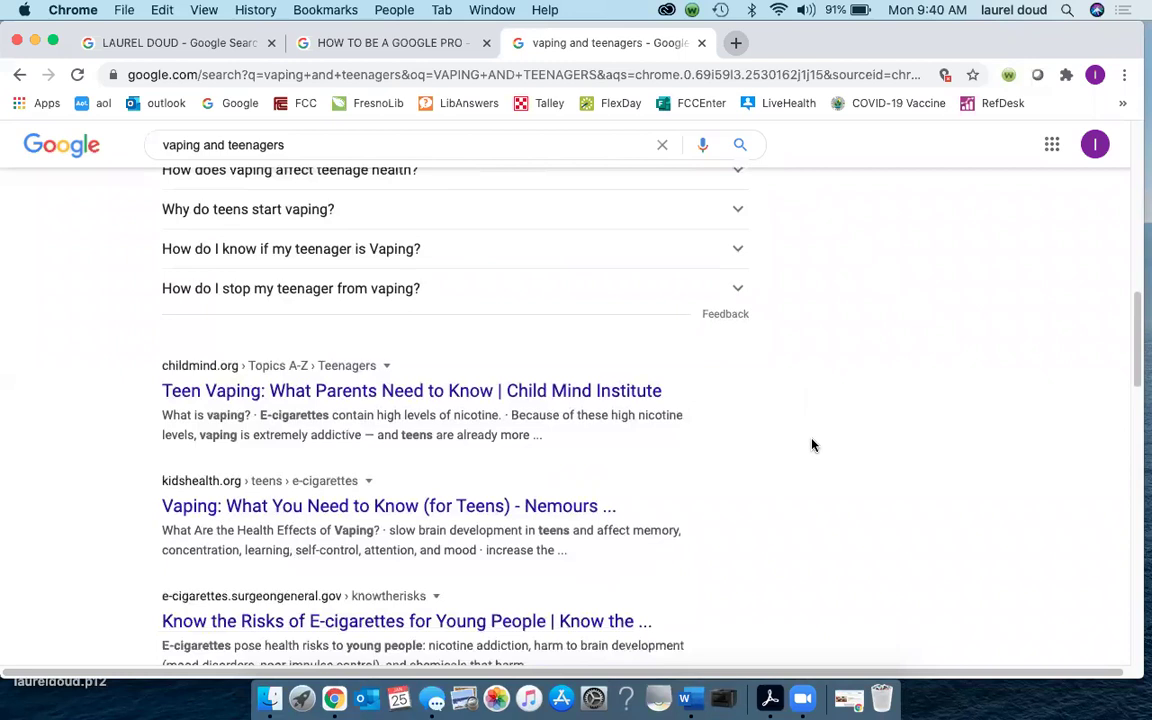
{"action": "scroll", "coordinate": [812, 445], "scroll_direction": "down", "scroll_amount": 6}
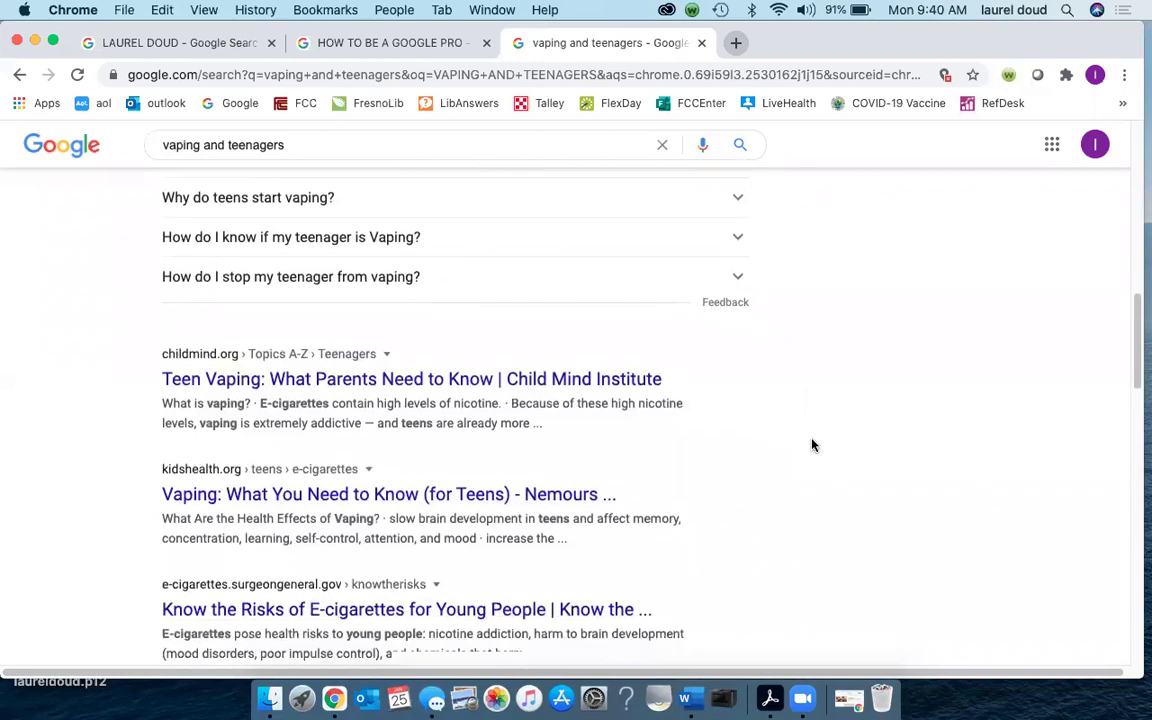
{"action": "scroll", "coordinate": [810, 448], "scroll_direction": "down", "scroll_amount": 2}
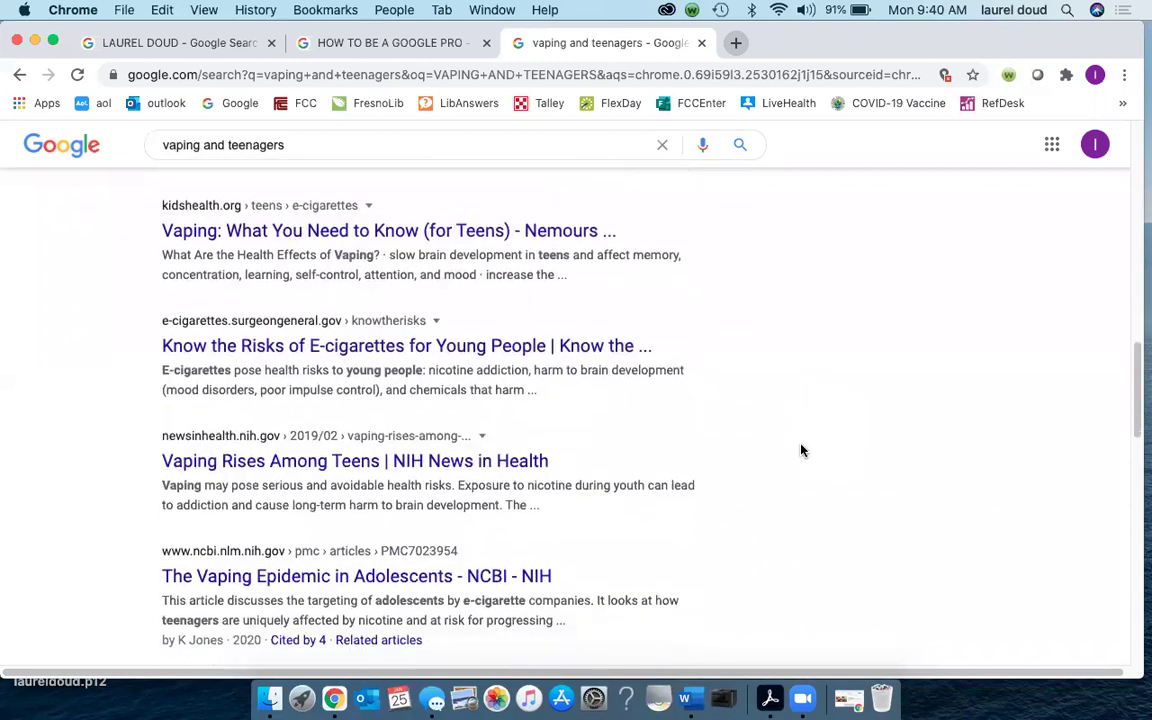
{"action": "scroll", "coordinate": [738, 497], "scroll_direction": "down", "scroll_amount": 3}
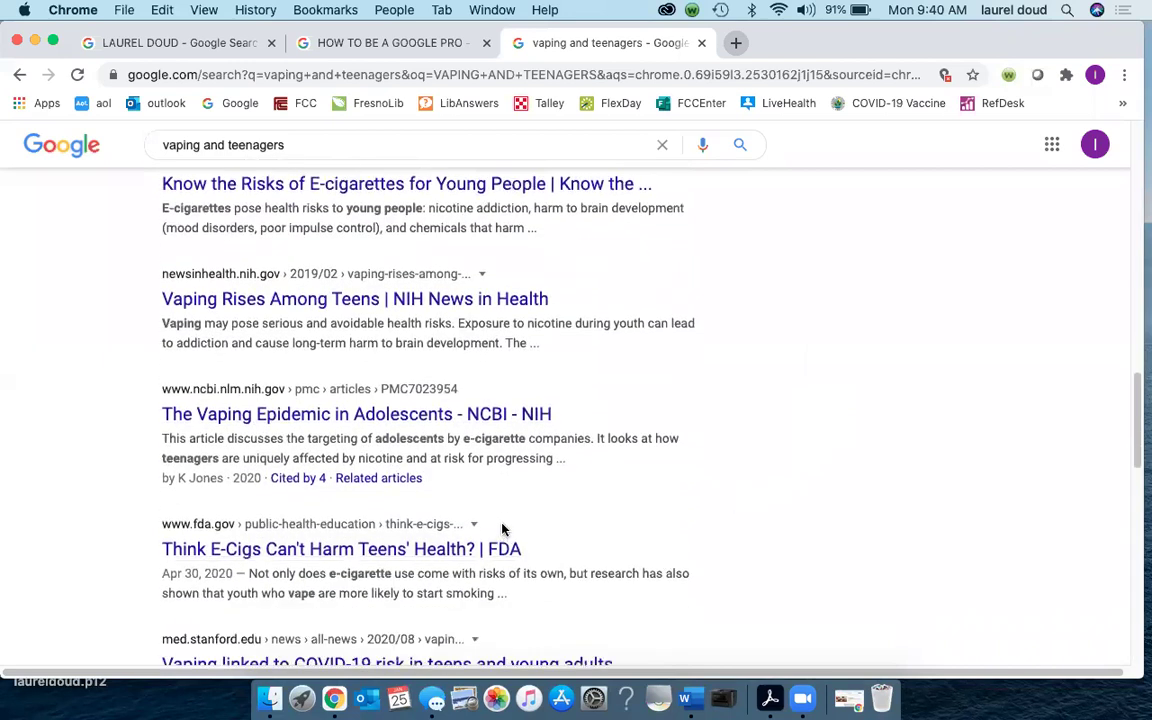
{"action": "scroll", "coordinate": [270, 490], "scroll_direction": "down", "scroll_amount": 7}
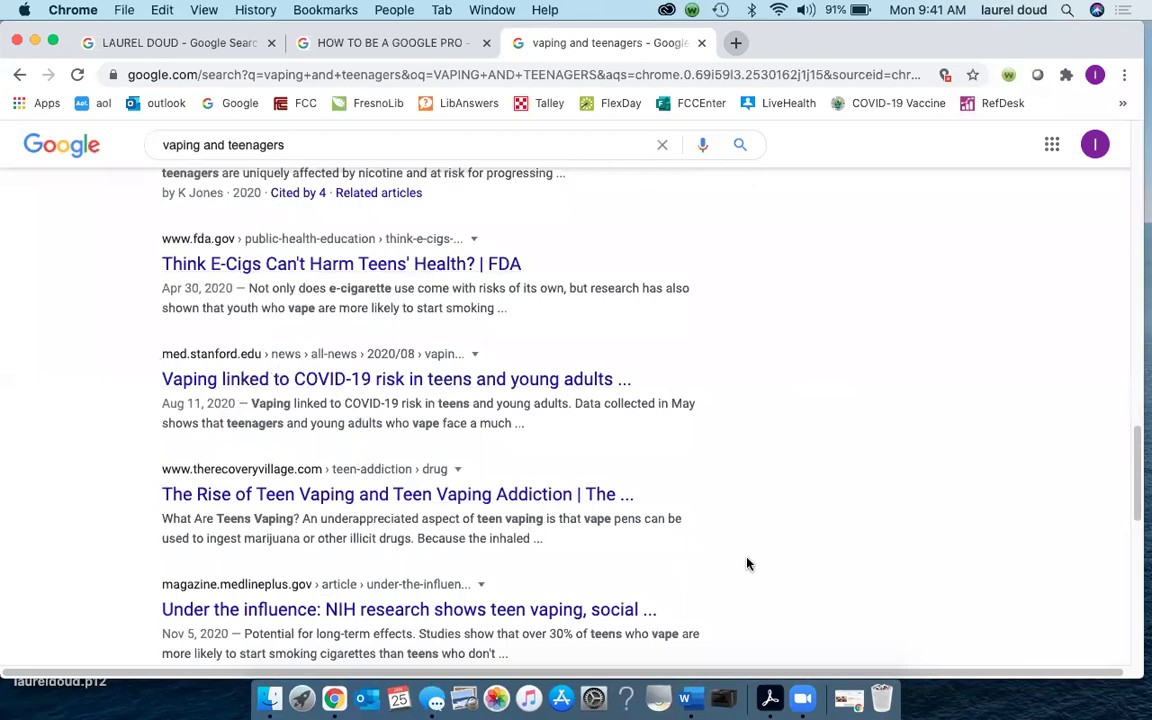
{"action": "scroll", "coordinate": [748, 563], "scroll_direction": "down", "scroll_amount": 2}
{"action": "scroll", "coordinate": [750, 558], "scroll_direction": "down", "scroll_amount": 4}
{"action": "scroll", "coordinate": [750, 558], "scroll_direction": "down", "scroll_amount": 15}
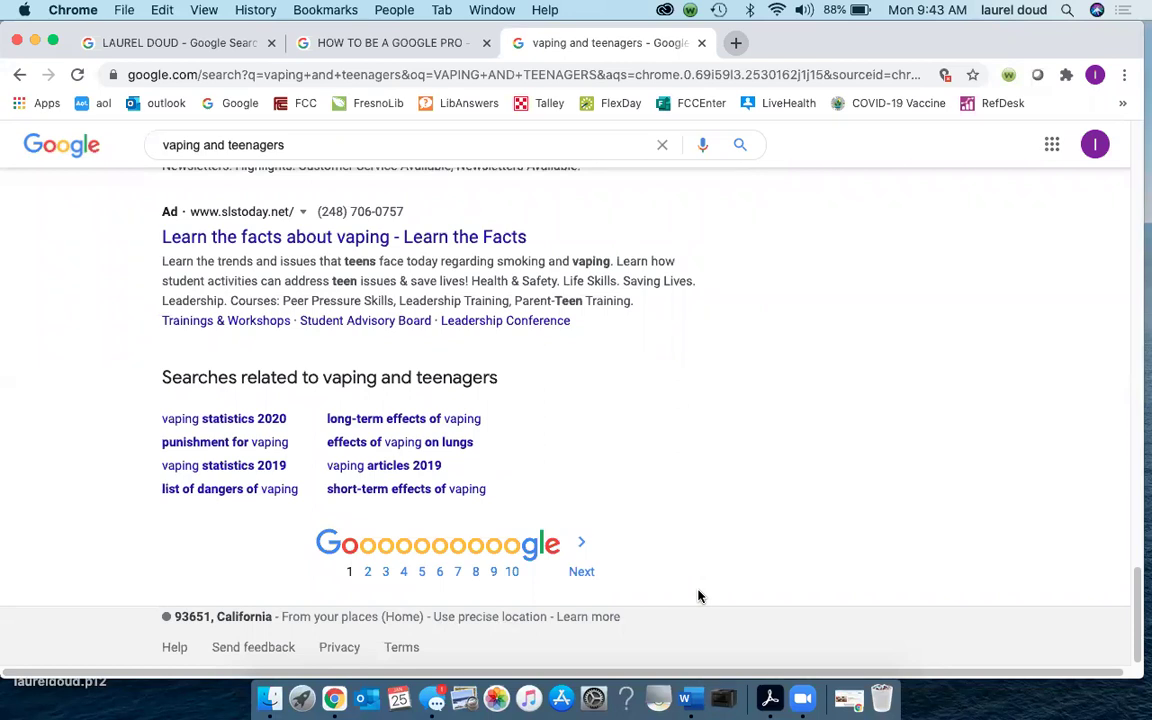
- Restrict the search to educational websites by running the query "vaping and teenagers site:edu"
{"action": "scroll", "coordinate": [698, 596], "scroll_direction": "up", "scroll_amount": 5}
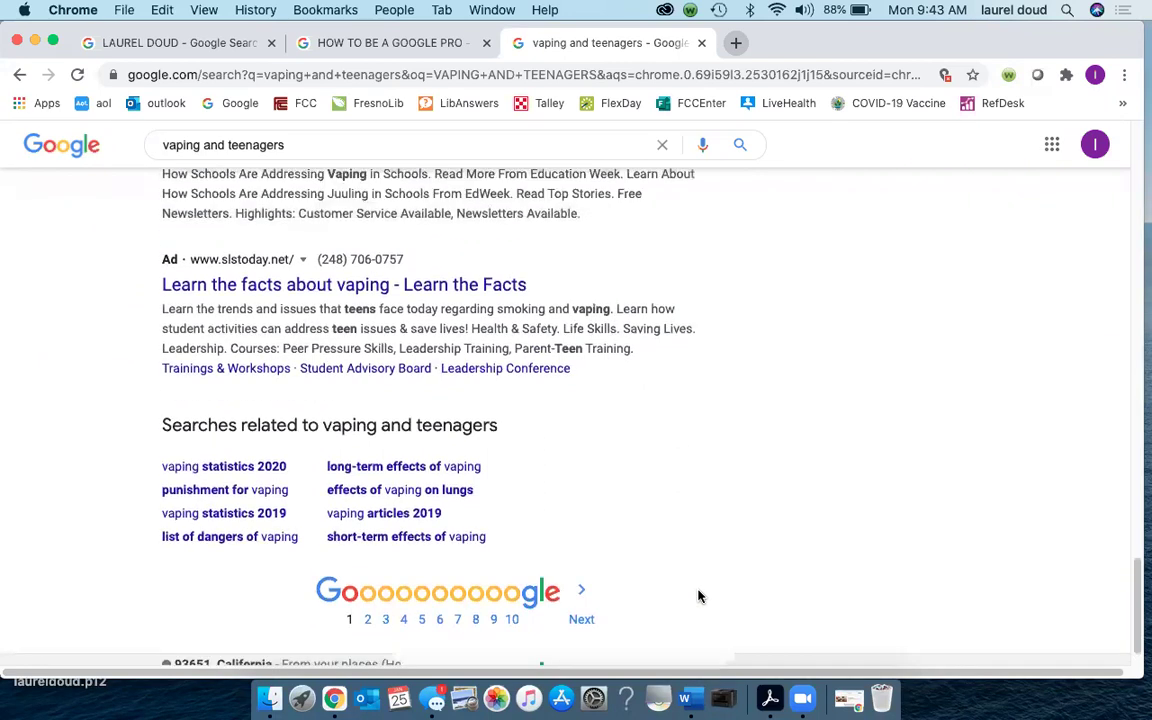
{"action": "scroll", "coordinate": [700, 589], "scroll_direction": "up", "scroll_amount": 3}
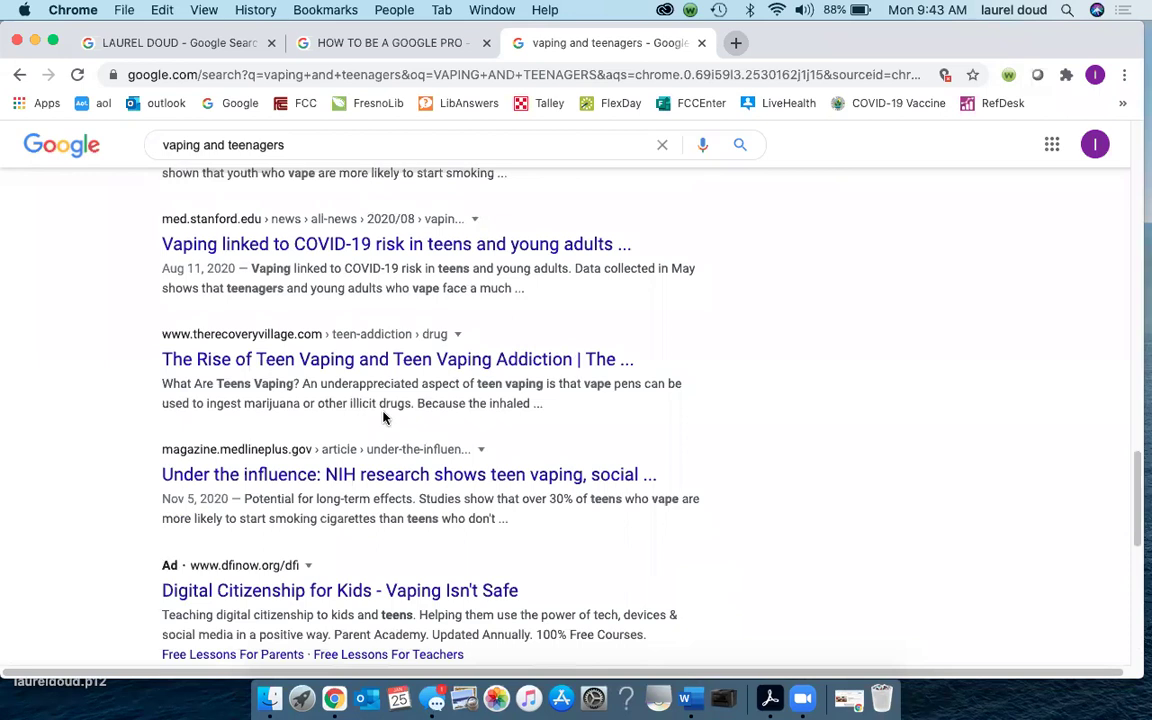
{"action": "scroll", "coordinate": [243, 248], "scroll_direction": "up", "scroll_amount": 2}
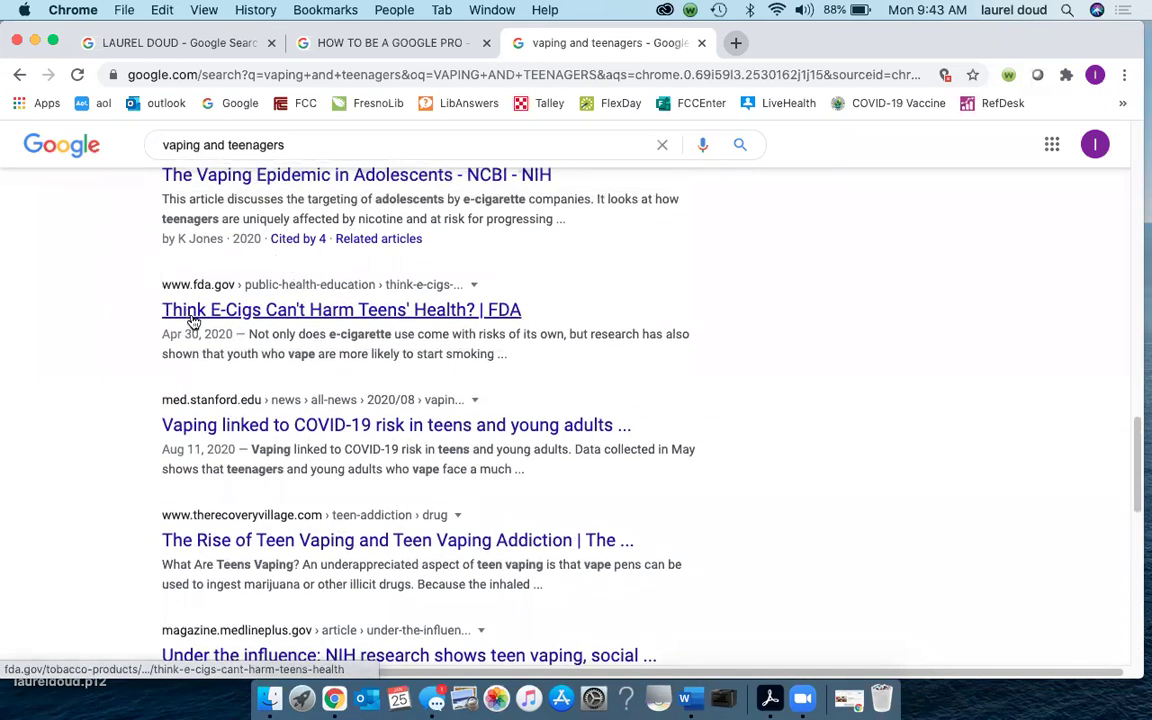
{"action": "scroll", "coordinate": [773, 318], "scroll_direction": "up", "scroll_amount": 5}
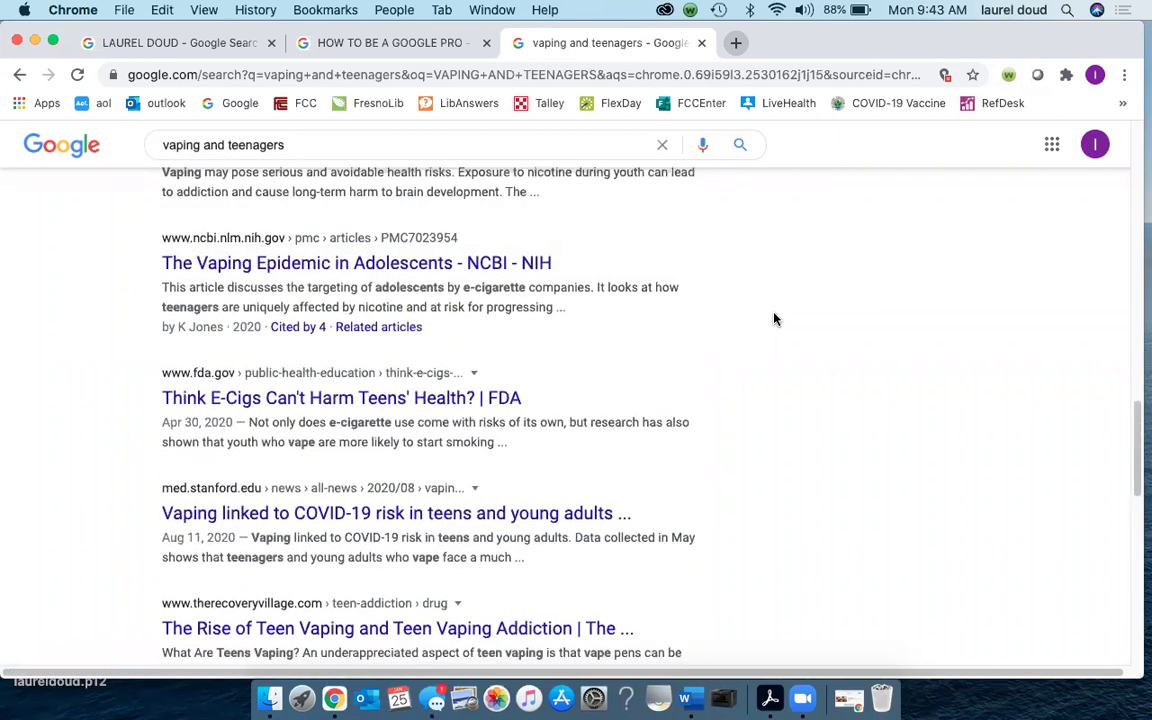
{"action": "scroll", "coordinate": [773, 316], "scroll_direction": "up", "scroll_amount": 5}
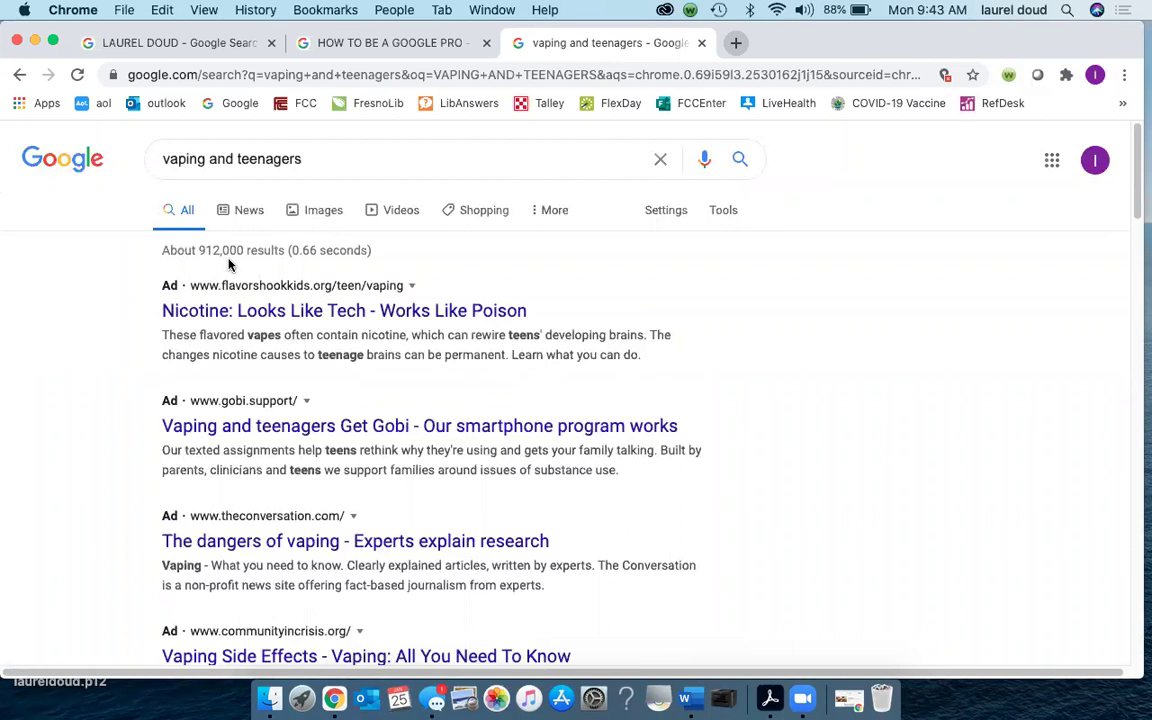
{"action": "left_click", "coordinate": [347, 156]}
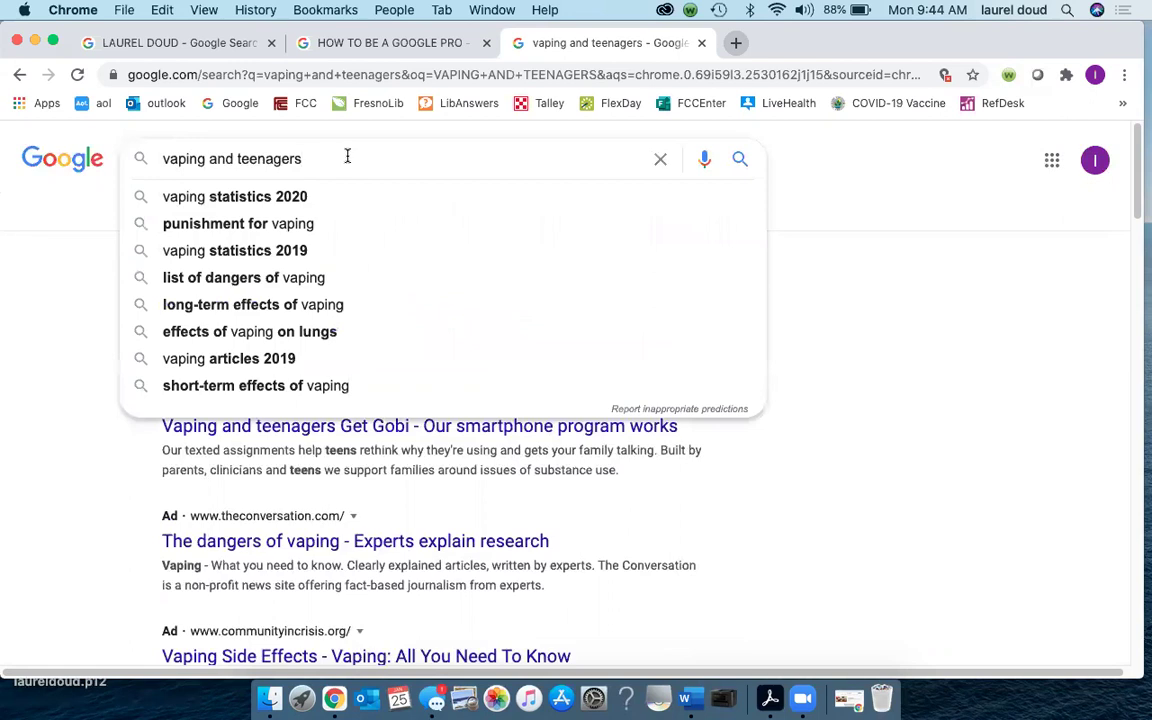
{"action": "type", "text": "site:edu"}
{"action": "key", "text": "Return"}
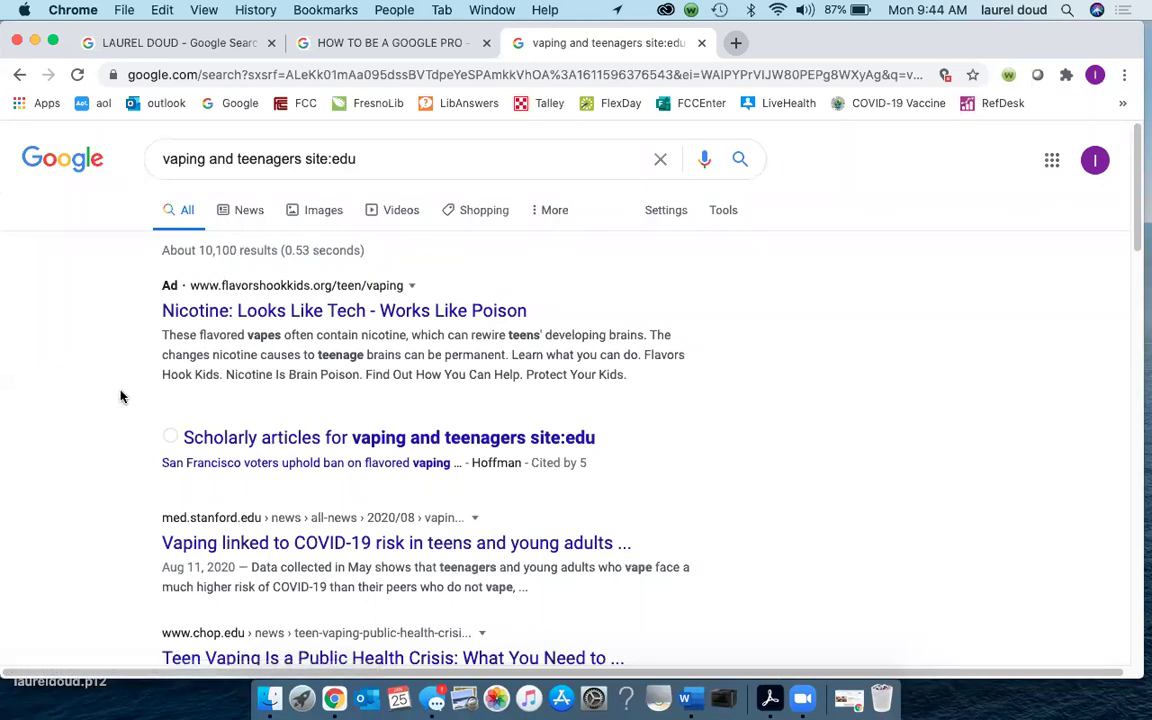
- Examine the source domains, titles and dates of the results in the site:edu search
{"action": "scroll", "coordinate": [120, 395], "scroll_direction": "down", "scroll_amount": 3}
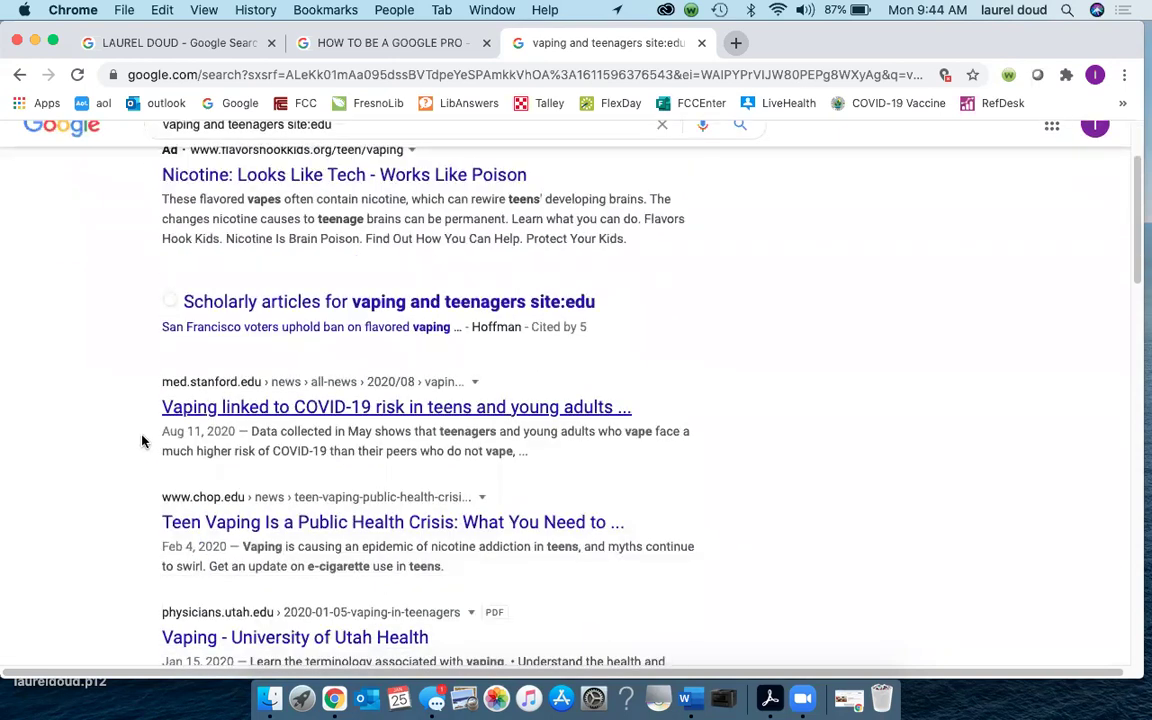
{"action": "scroll", "coordinate": [138, 437], "scroll_direction": "down", "scroll_amount": 1}
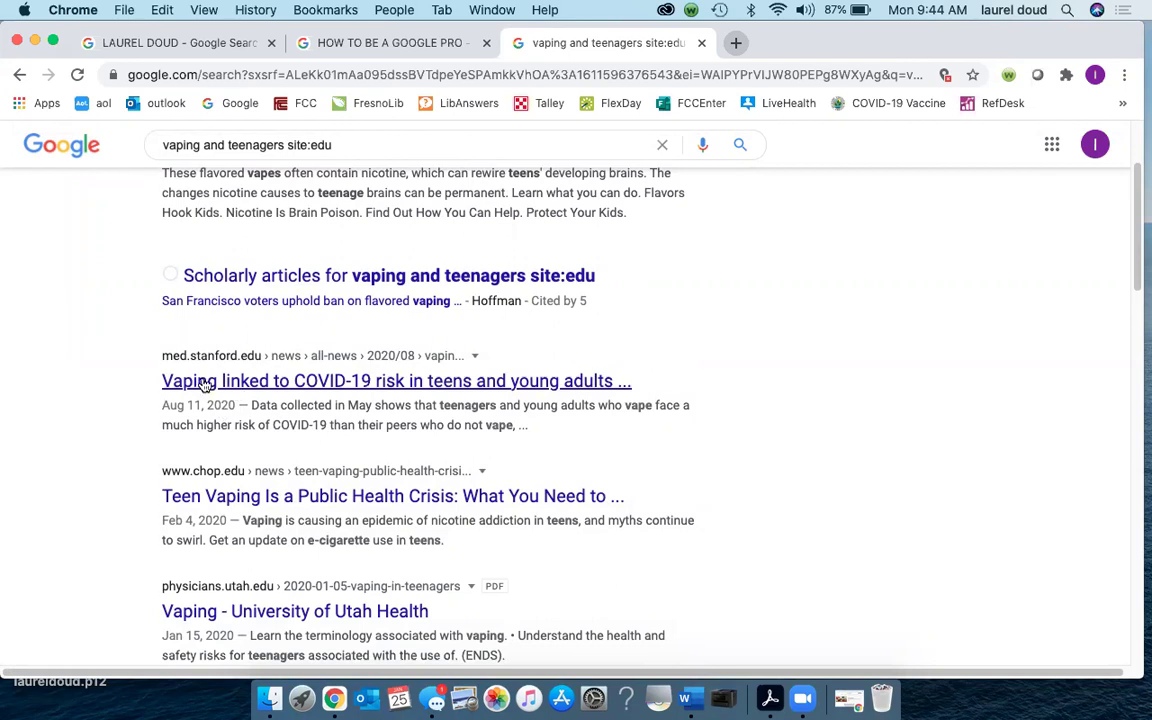
{"action": "scroll", "coordinate": [150, 420], "scroll_direction": "down", "scroll_amount": 1}
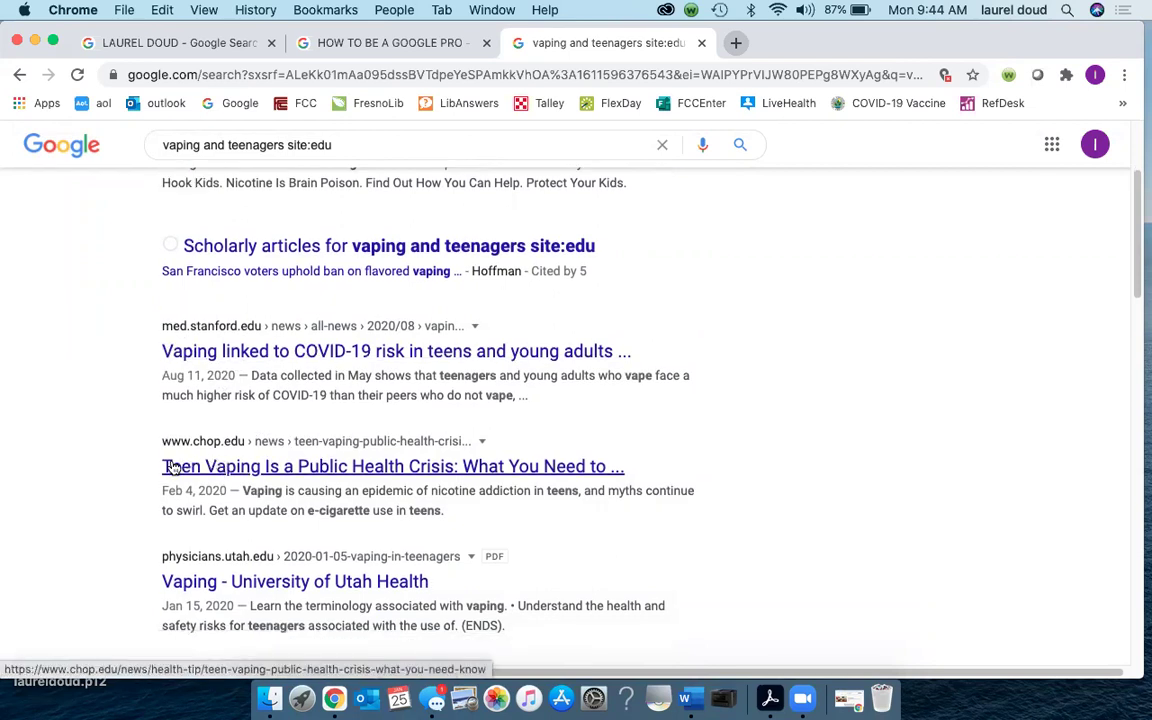
{"action": "scroll", "coordinate": [170, 468], "scroll_direction": "down", "scroll_amount": 3}
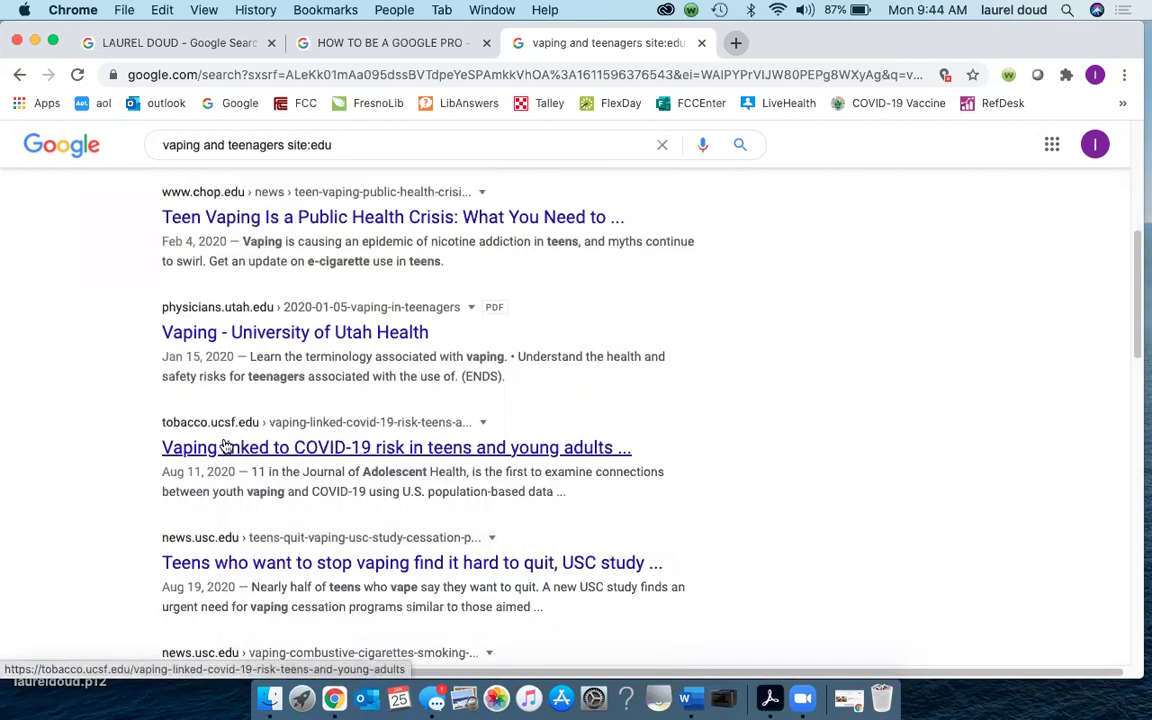
{"action": "scroll", "coordinate": [121, 465], "scroll_direction": "down", "scroll_amount": 3}
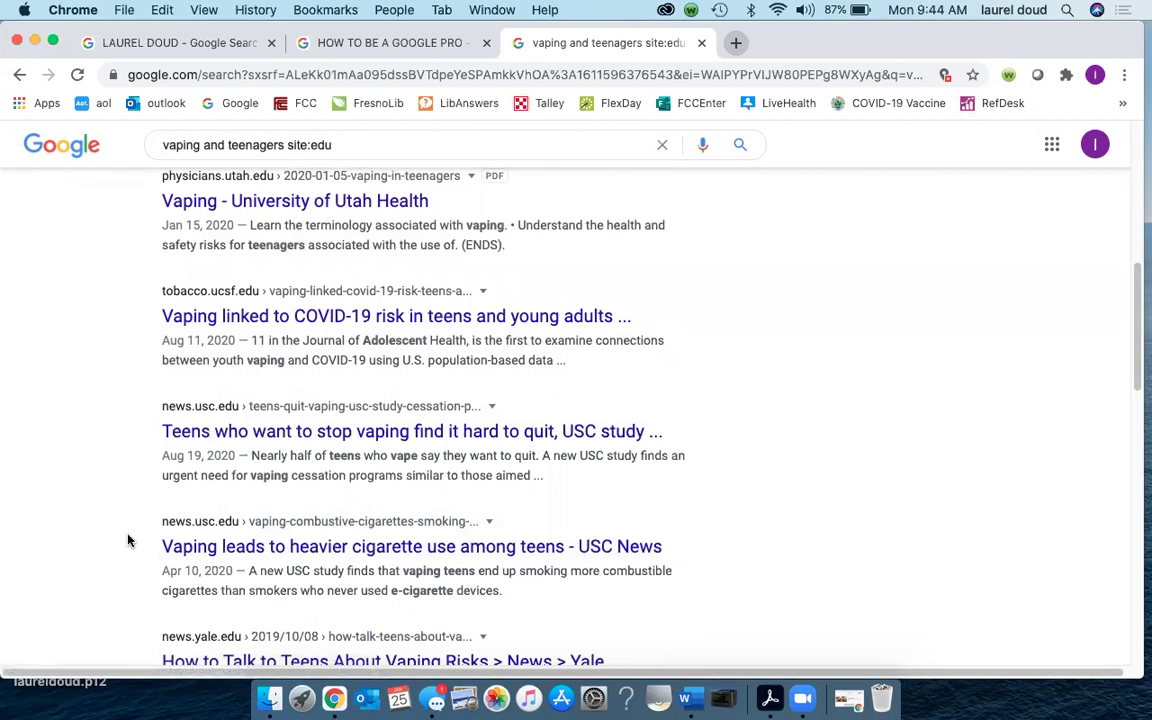
{"action": "scroll", "coordinate": [132, 538], "scroll_direction": "down", "scroll_amount": 3}
{"action": "scroll", "coordinate": [137, 533], "scroll_direction": "down", "scroll_amount": 3}
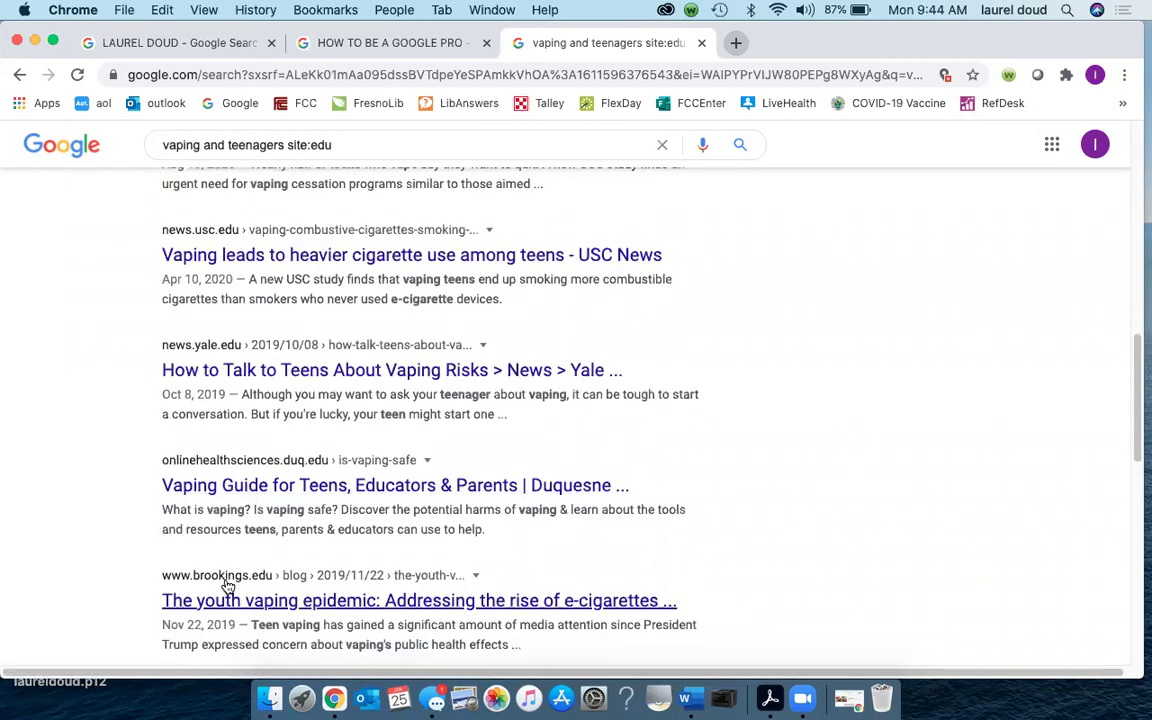
{"action": "scroll", "coordinate": [226, 586], "scroll_direction": "down", "scroll_amount": 1}
{"action": "scroll", "coordinate": [229, 569], "scroll_direction": "down", "scroll_amount": 2}
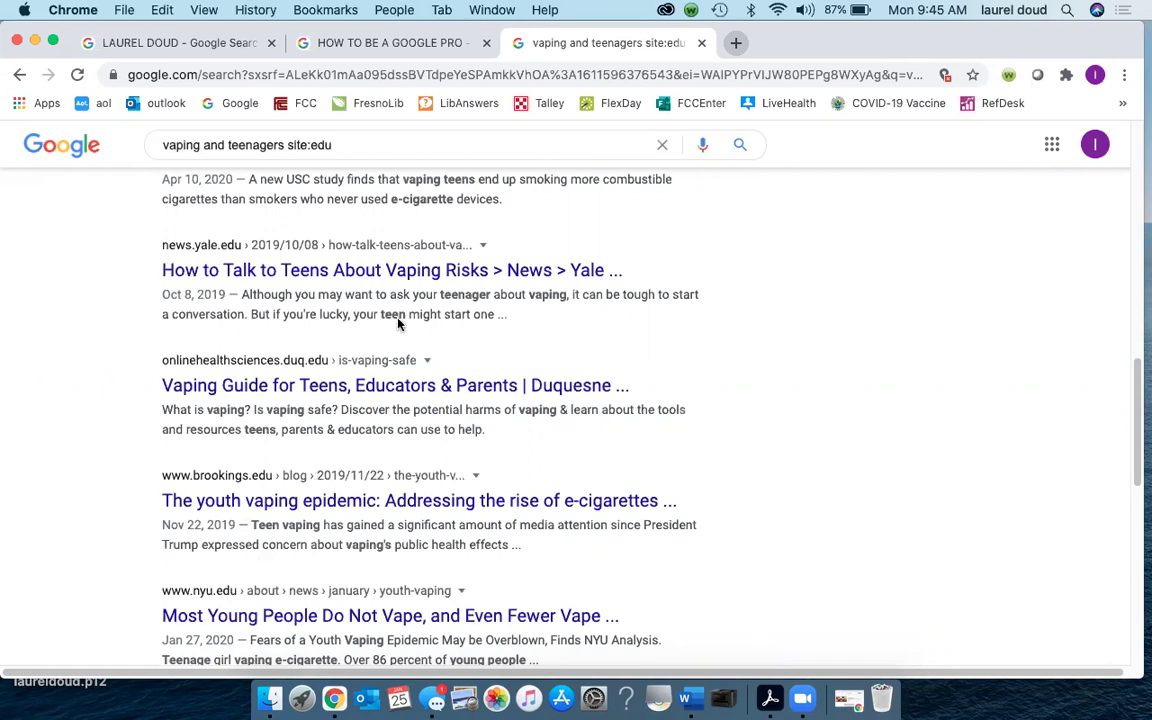
- Restrict the search to government websites by running the query "vaping and teenagers site:gov"
{"action": "left_click", "coordinate": [363, 148]}
{"action": "key", "text": "BackSpace"}
{"action": "key", "text": "BackSpace"}
{"action": "key", "text": "BackSpace"}
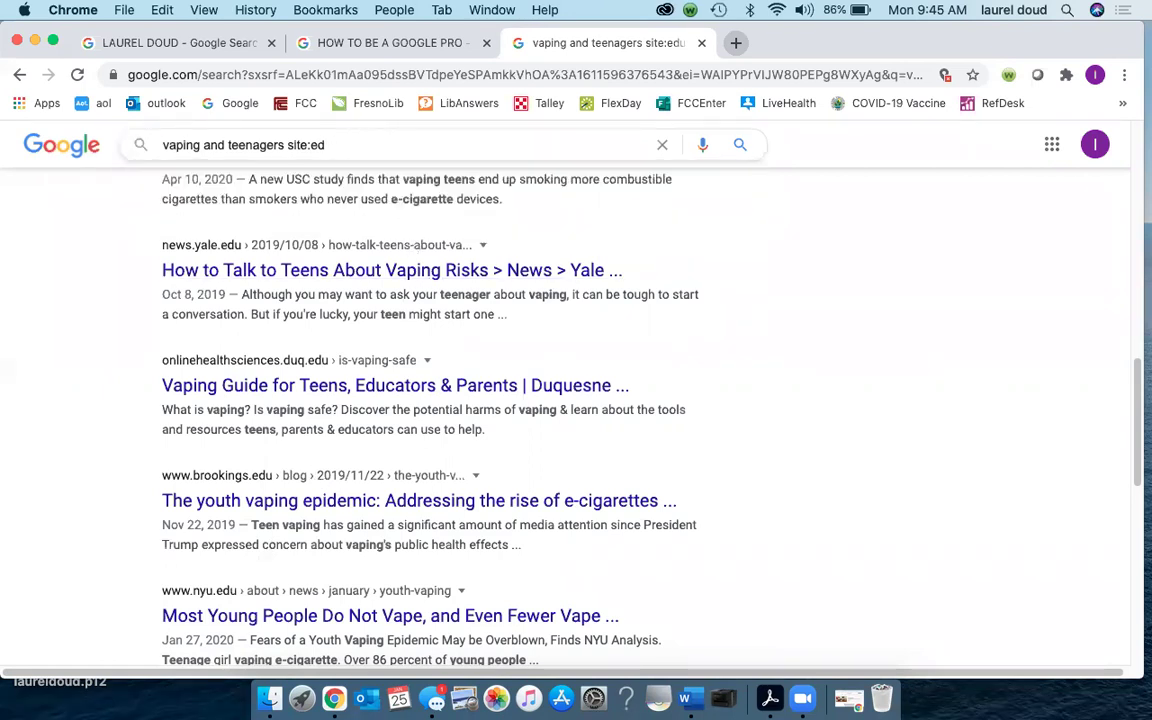
{"action": "type", "text": "gov"}
{"action": "key", "text": "Return"}
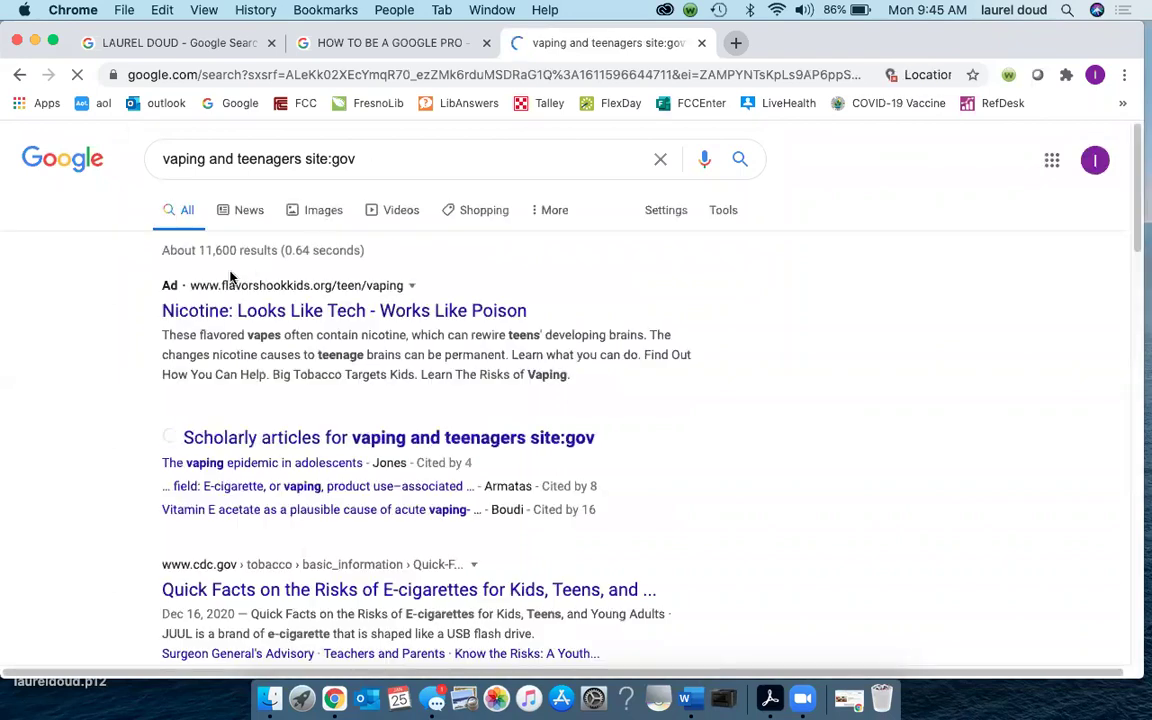
- Examine the ad, scholarly articles and source domains of the web results in the site:gov search
{"action": "scroll", "coordinate": [345, 416], "scroll_direction": "down", "scroll_amount": 2}
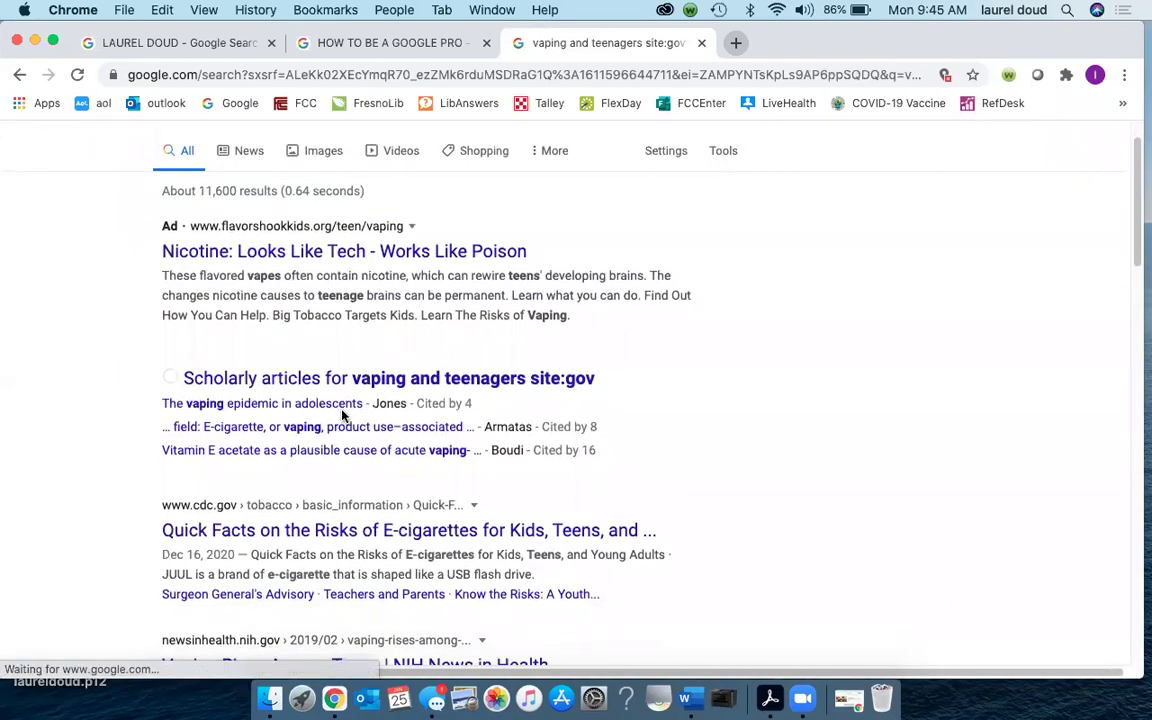
{"action": "scroll", "coordinate": [342, 415], "scroll_direction": "down", "scroll_amount": 1}
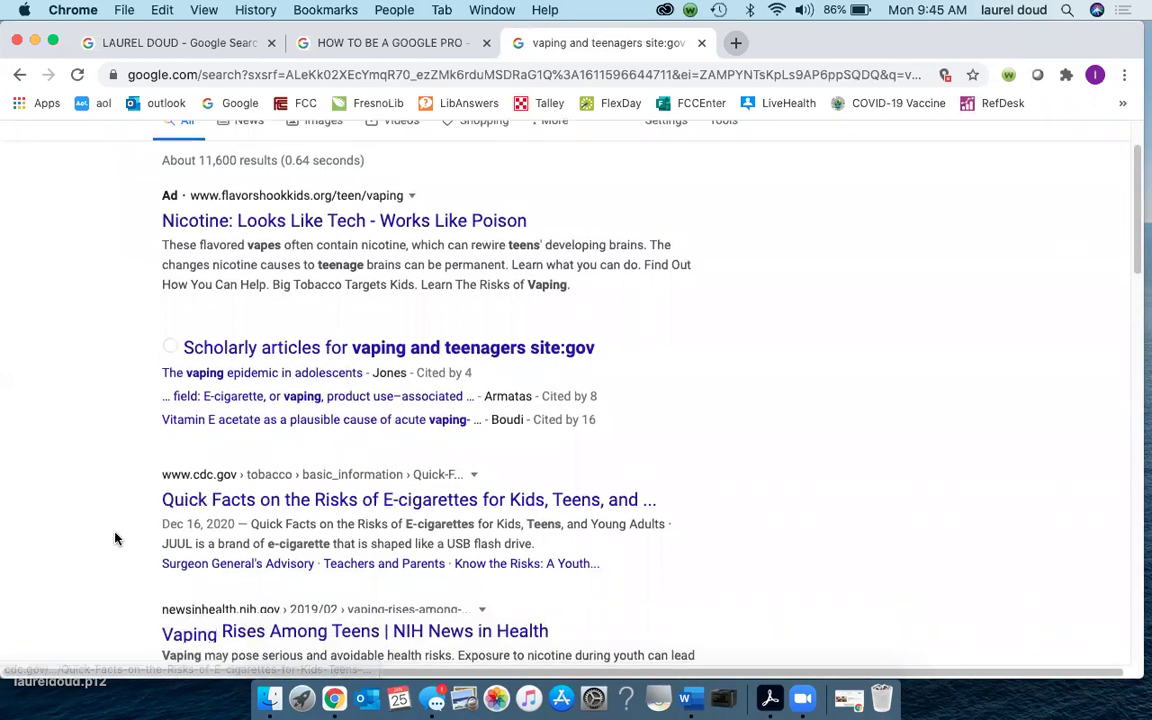
{"action": "scroll", "coordinate": [125, 536], "scroll_direction": "down", "scroll_amount": 3}
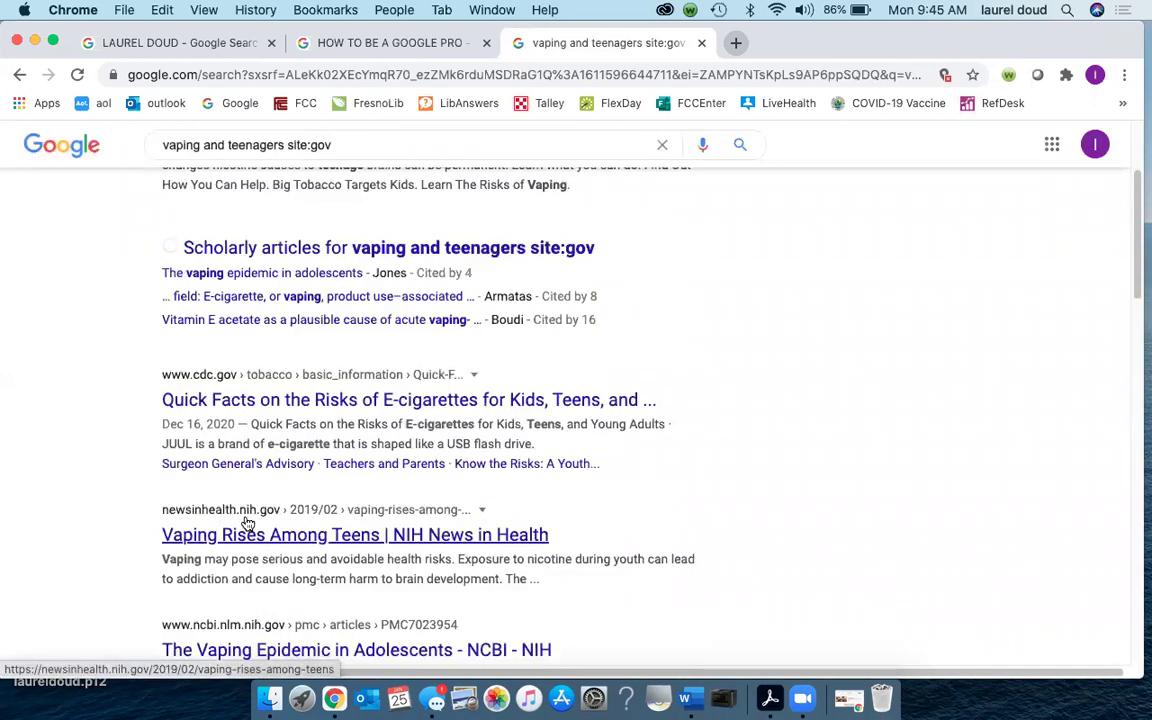
{"action": "scroll", "coordinate": [122, 531], "scroll_direction": "down", "scroll_amount": 2}
{"action": "scroll", "coordinate": [121, 530], "scroll_direction": "down", "scroll_amount": 1}
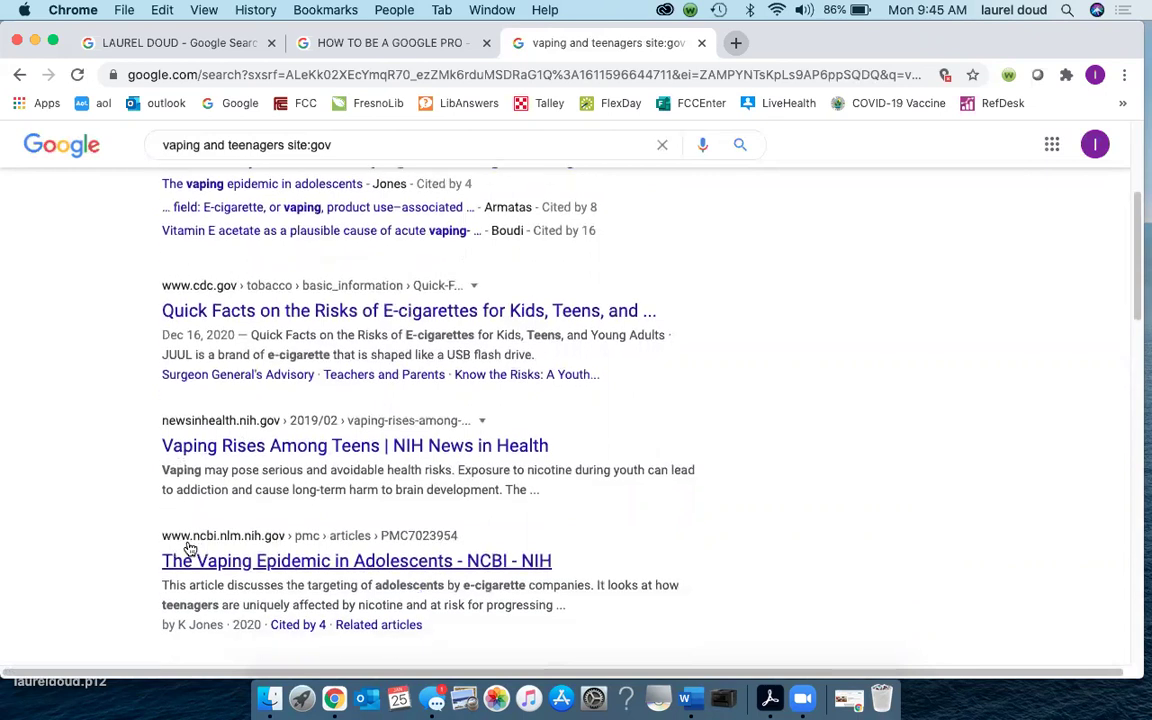
{"action": "scroll", "coordinate": [105, 543], "scroll_direction": "down", "scroll_amount": 2}
{"action": "scroll", "coordinate": [105, 543], "scroll_direction": "down", "scroll_amount": 3}
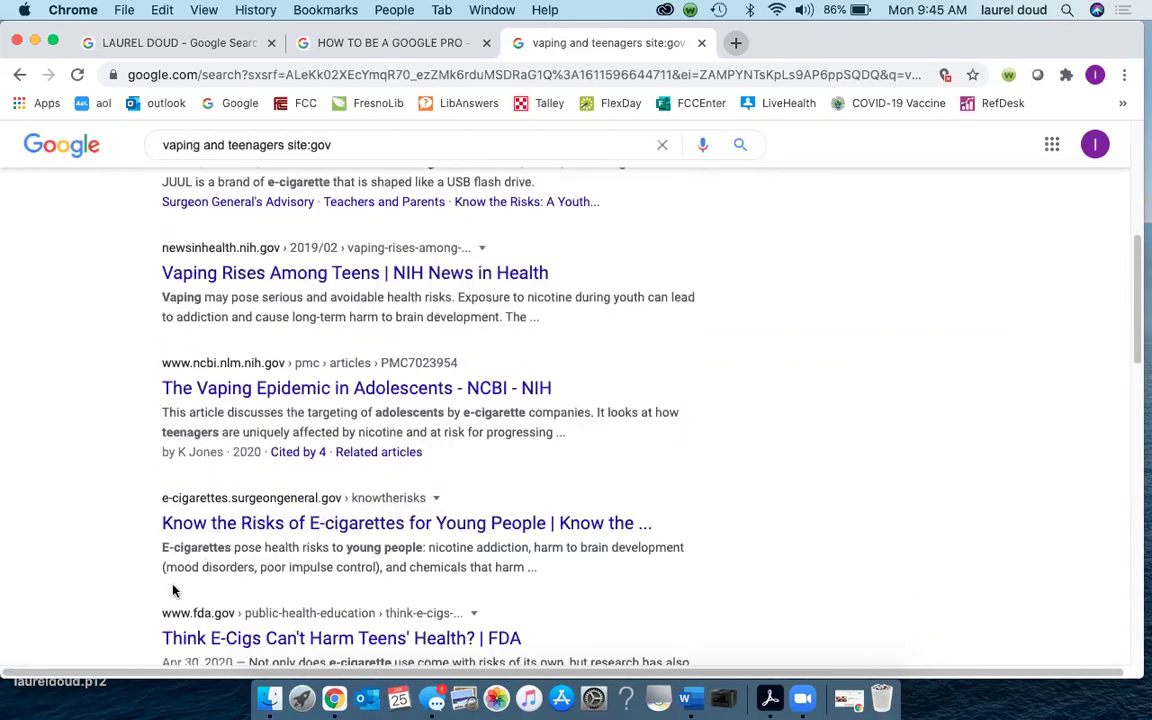
{"action": "scroll", "coordinate": [147, 578], "scroll_direction": "down", "scroll_amount": 1}
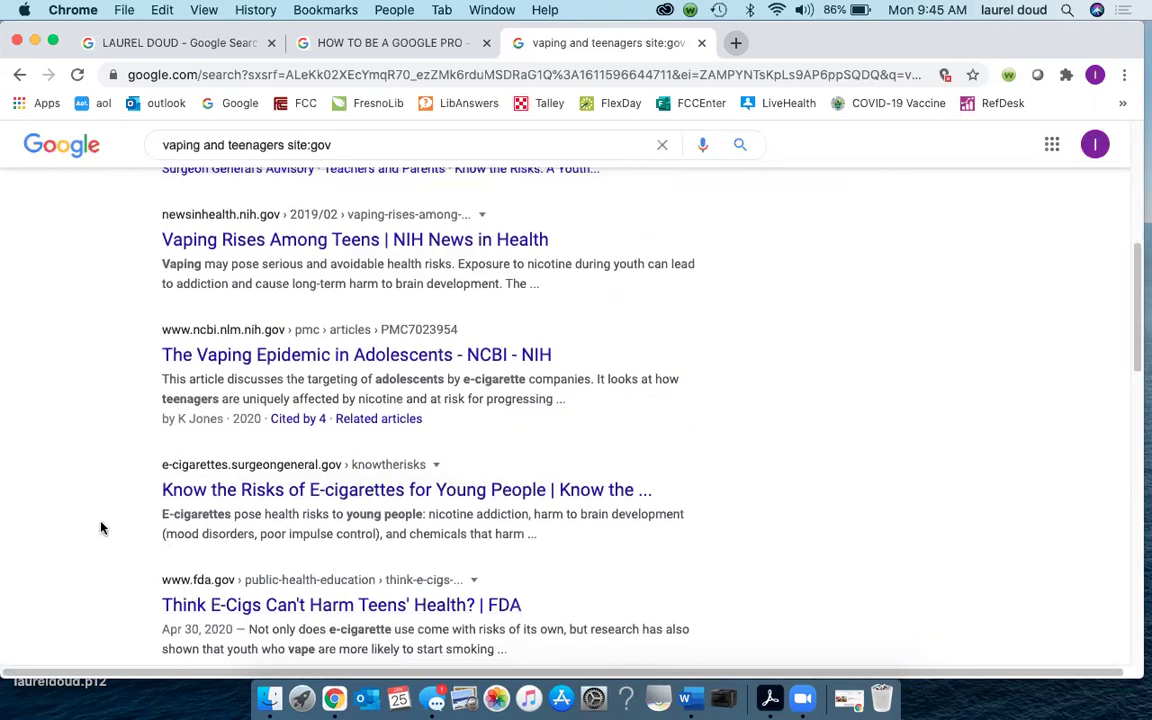
{"action": "scroll", "coordinate": [97, 510], "scroll_direction": "up", "scroll_amount": 3}
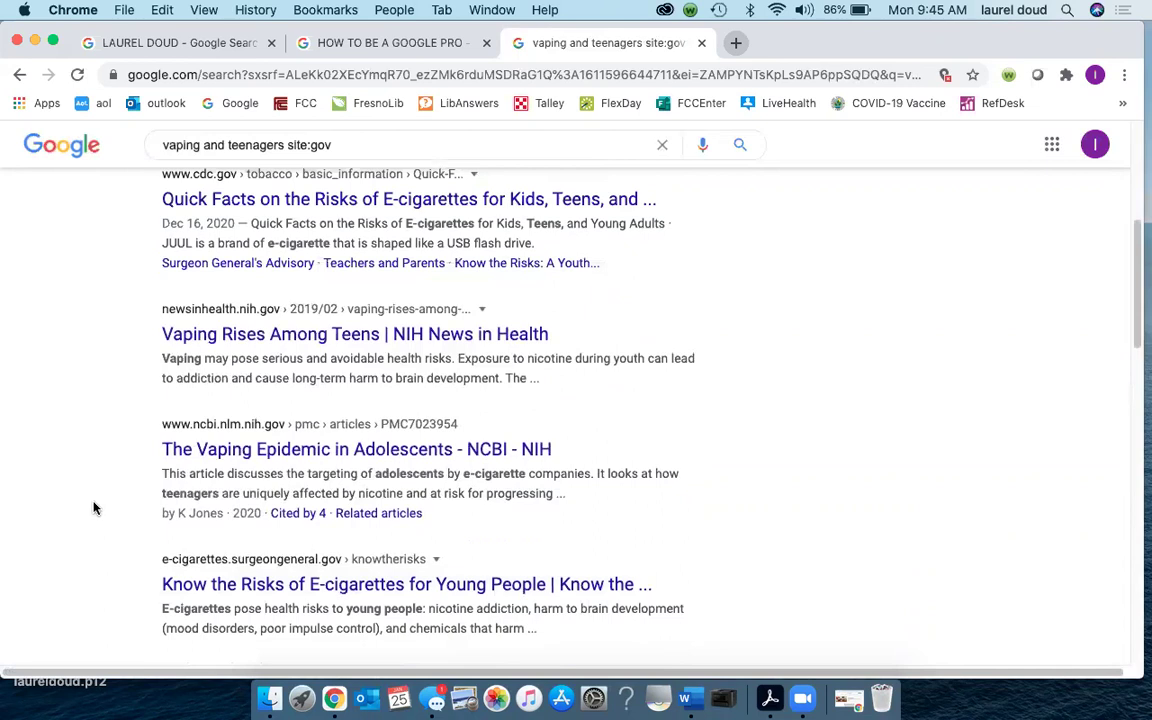
{"action": "scroll", "coordinate": [95, 508], "scroll_direction": "up", "scroll_amount": 6}
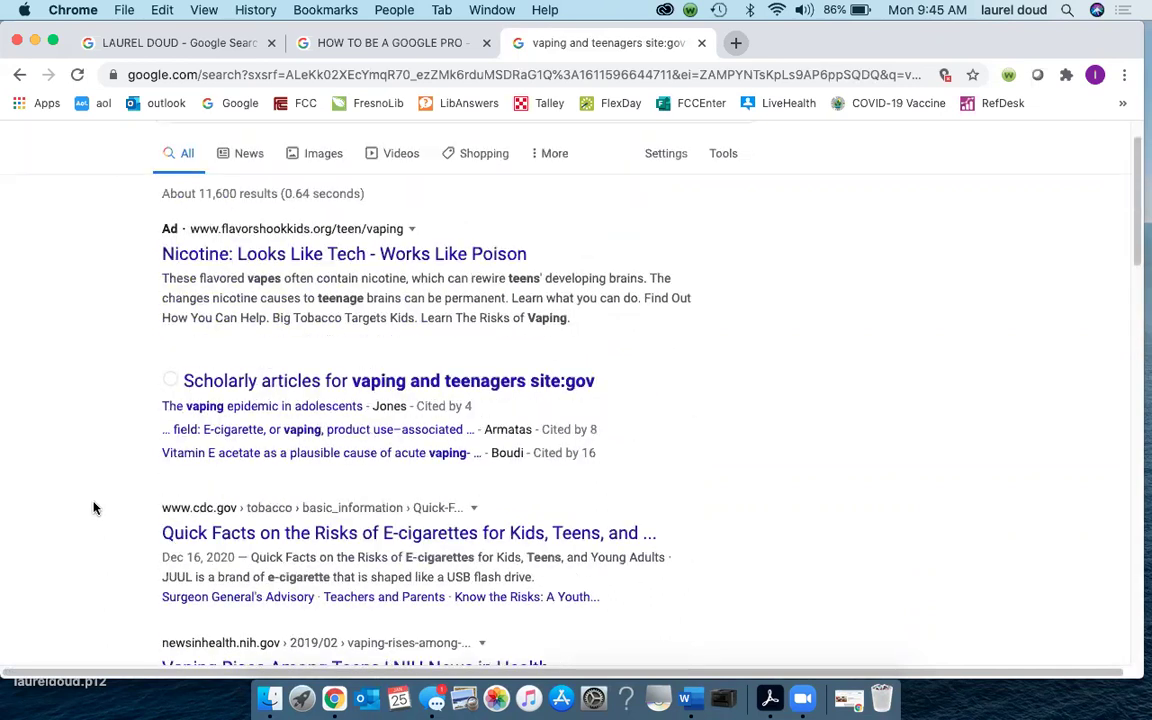
{"action": "scroll", "coordinate": [88, 488], "scroll_direction": "up", "scroll_amount": 2}
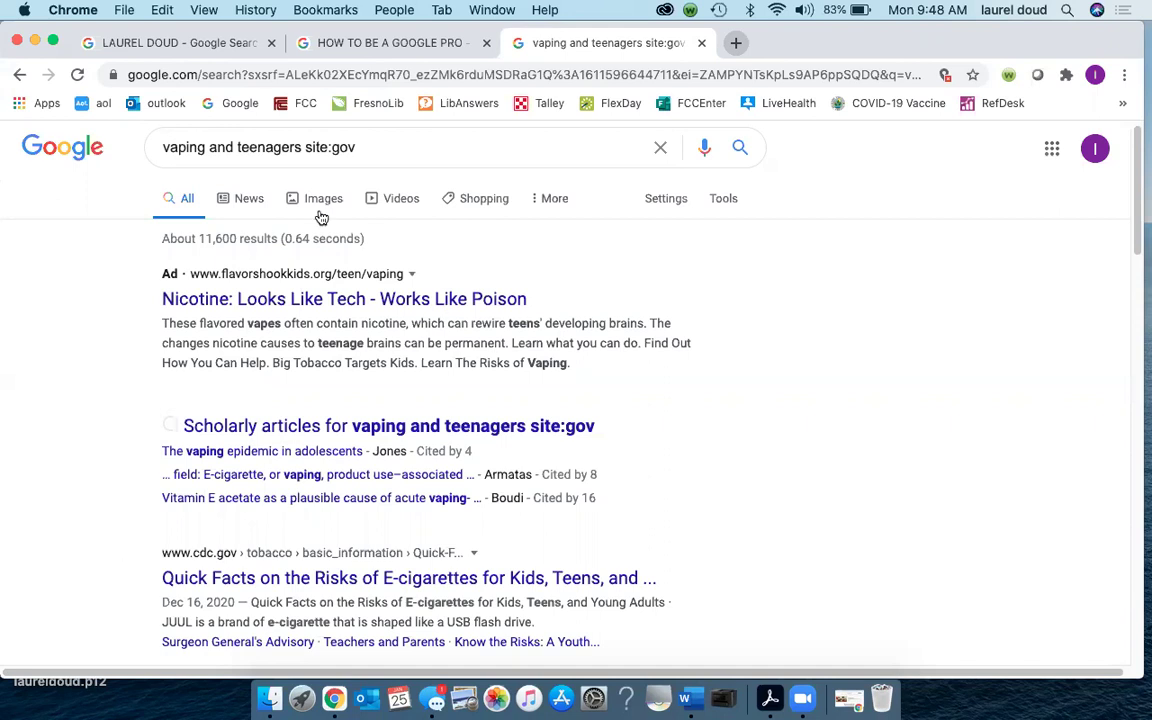
- Narrow the search to California government sites by running "vaping and teenagers site:ca.gov", and review the source domains of its results
{"action": "left_click", "coordinate": [333, 151]}
{"action": "type", "text": "ca"}
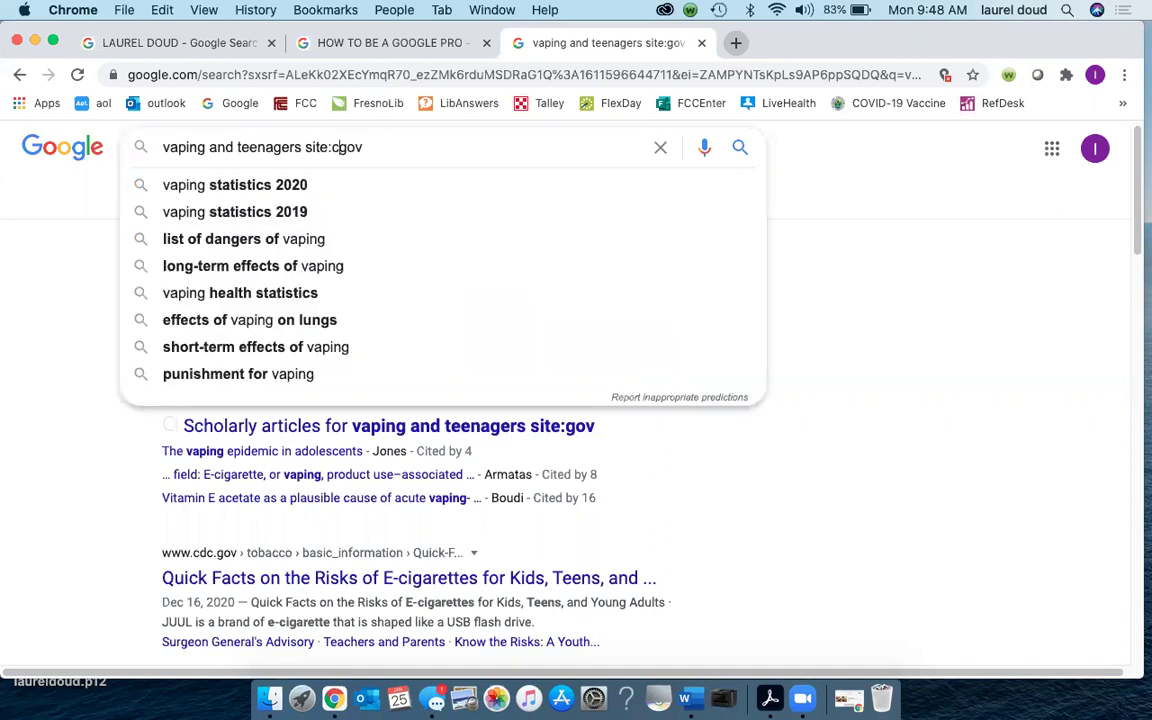
{"action": "type", "text": "."}
{"action": "key", "text": "Return"}
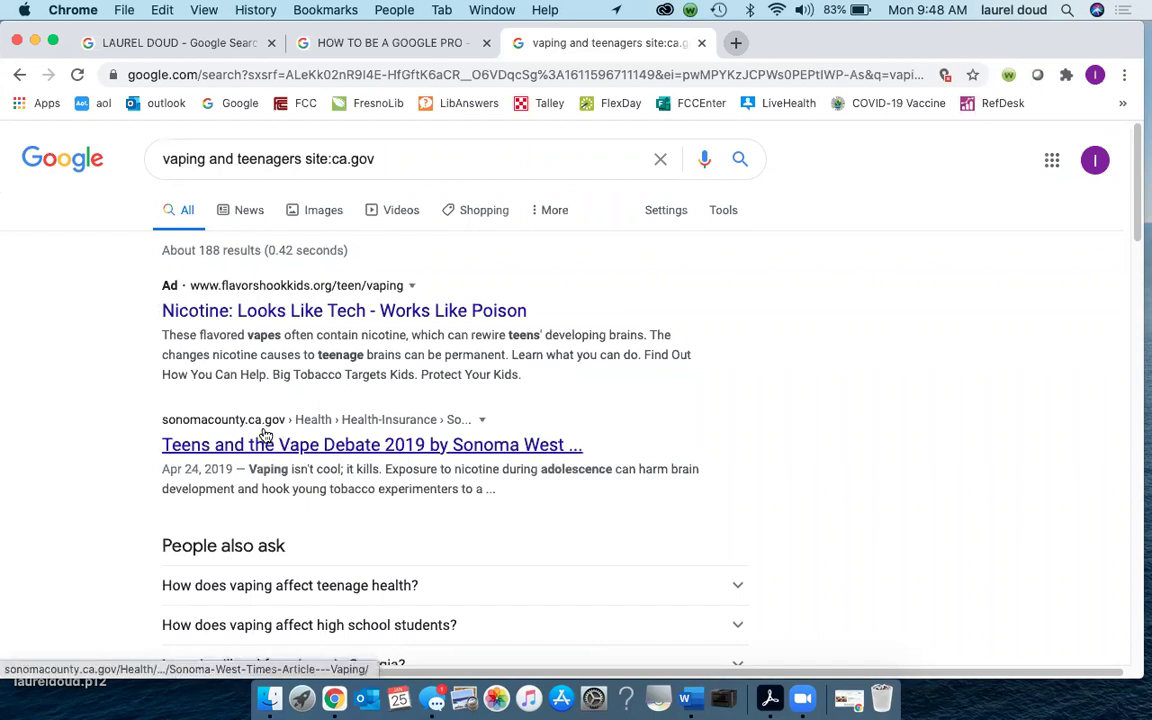
{"action": "scroll", "coordinate": [265, 437], "scroll_direction": "down", "scroll_amount": 4}
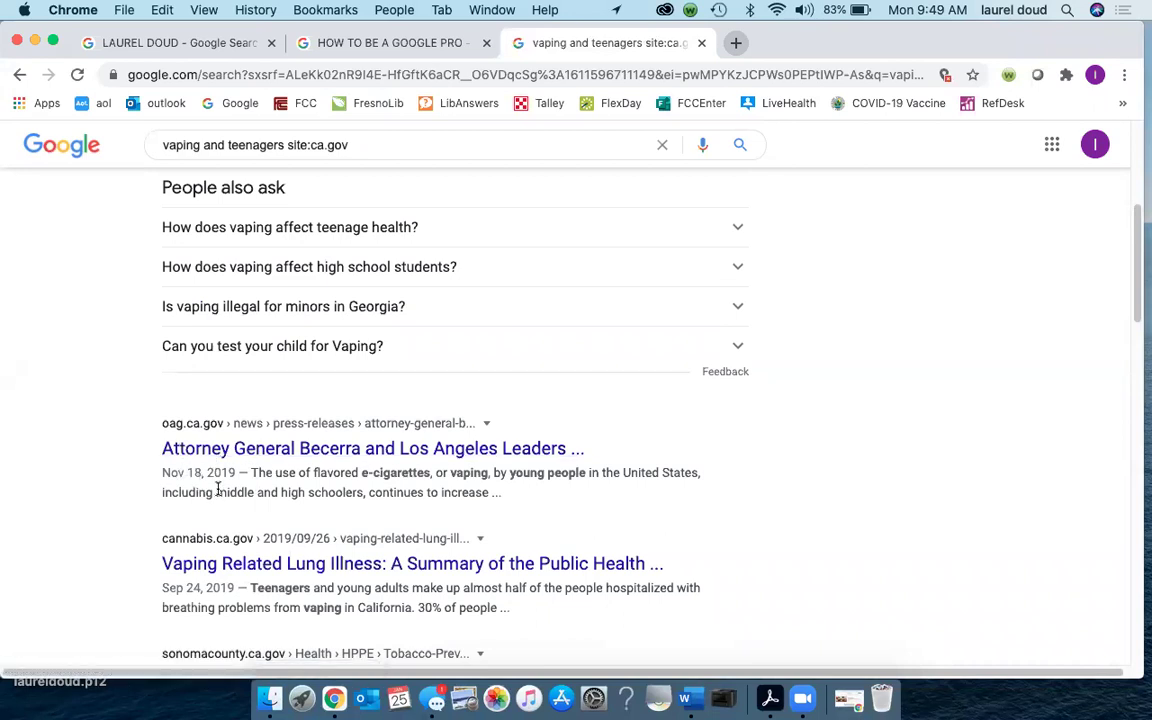
{"action": "scroll", "coordinate": [275, 508], "scroll_direction": "down", "scroll_amount": 1}
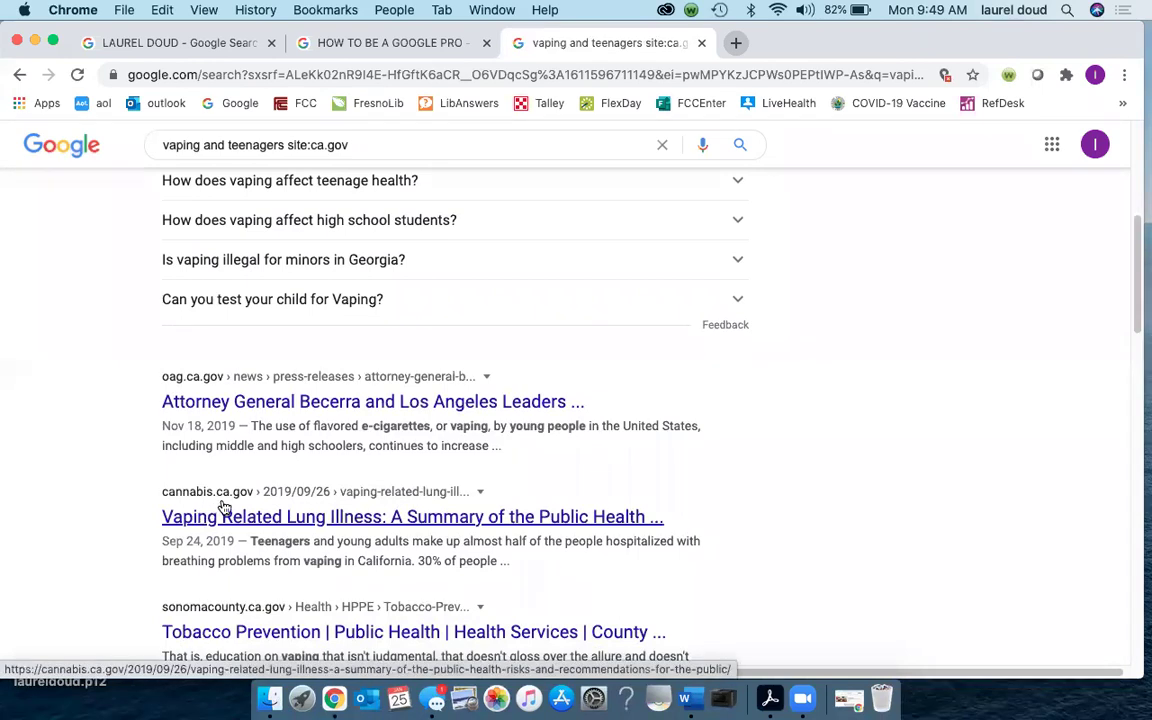
{"action": "scroll", "coordinate": [226, 507], "scroll_direction": "down", "scroll_amount": 1}
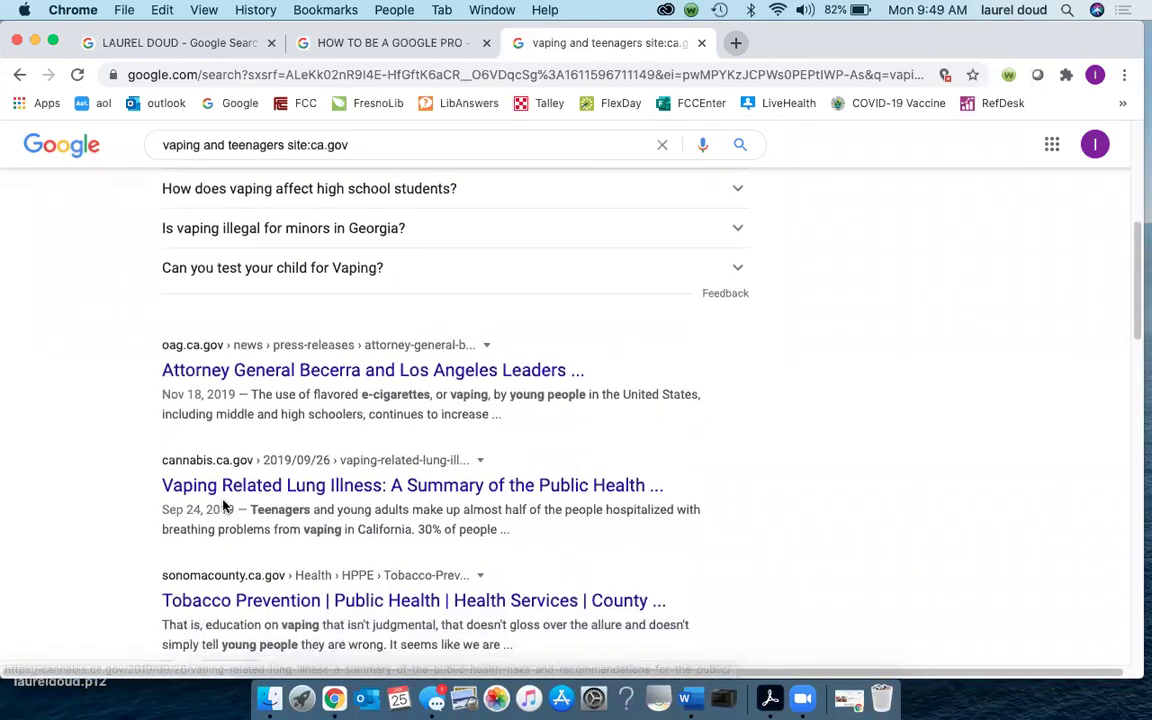
{"action": "scroll", "coordinate": [284, 513], "scroll_direction": "up", "scroll_amount": 5}
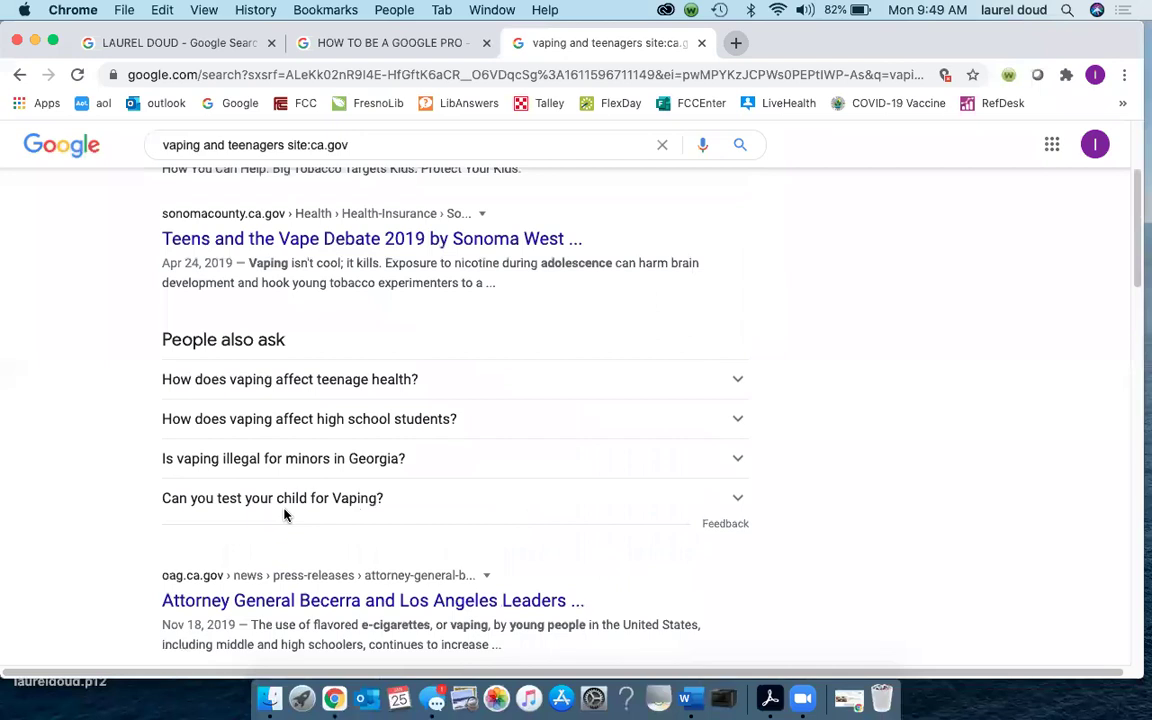
{"action": "scroll", "coordinate": [280, 505], "scroll_direction": "up", "scroll_amount": 4}
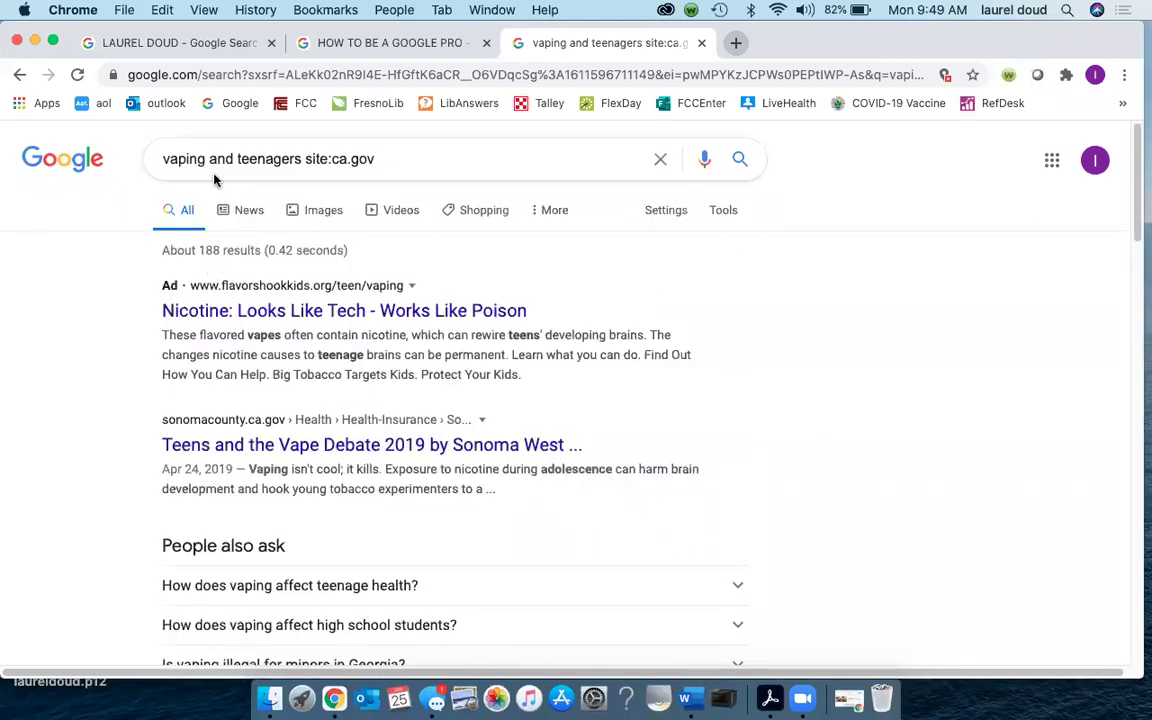
- Narrow the search to the City of Fresno's website by running the query "vaping and teenagers site:fresno.gov"
{"action": "left_click", "coordinate": [336, 160]}
{"action": "double_click", "coordinate": [346, 158]}
{"action": "key", "text": "BackSpace"}
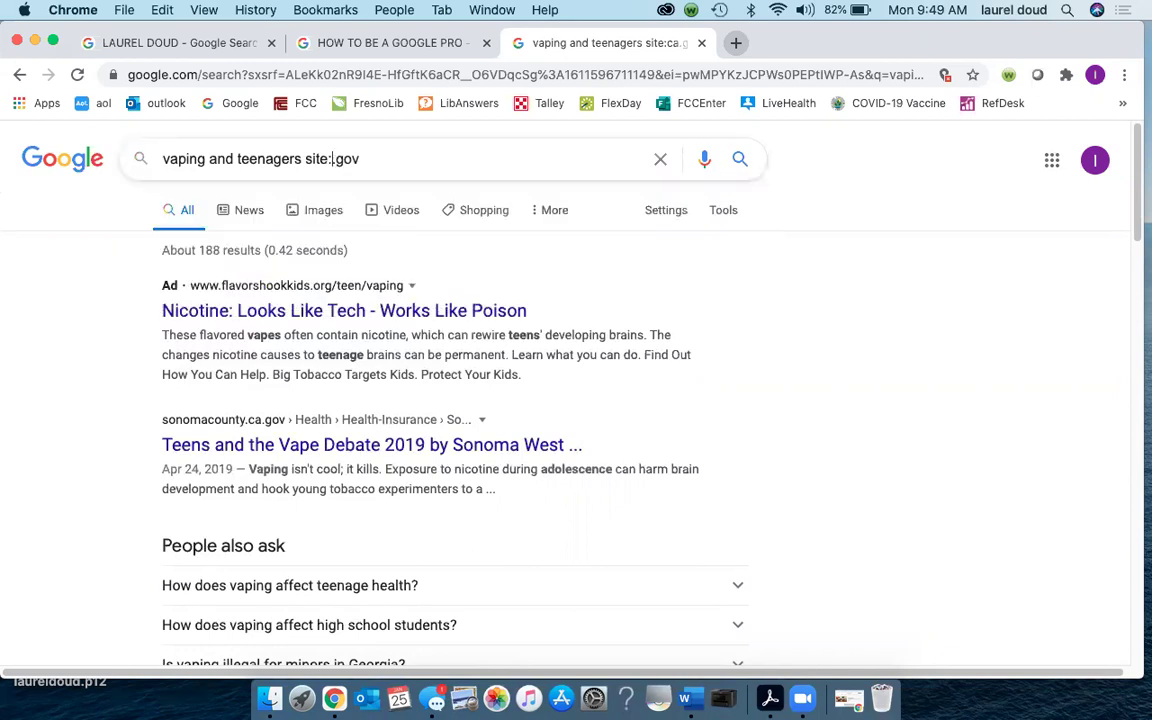
{"action": "type", "text": "fresno"}
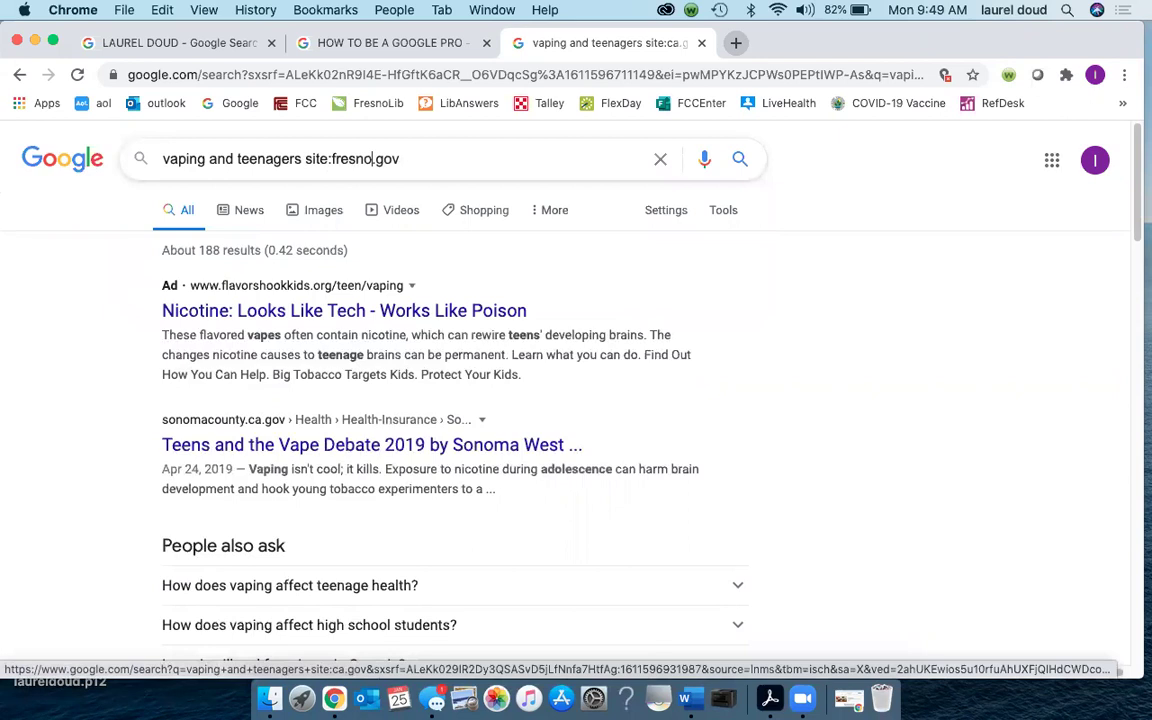
{"action": "key", "text": "Return"}
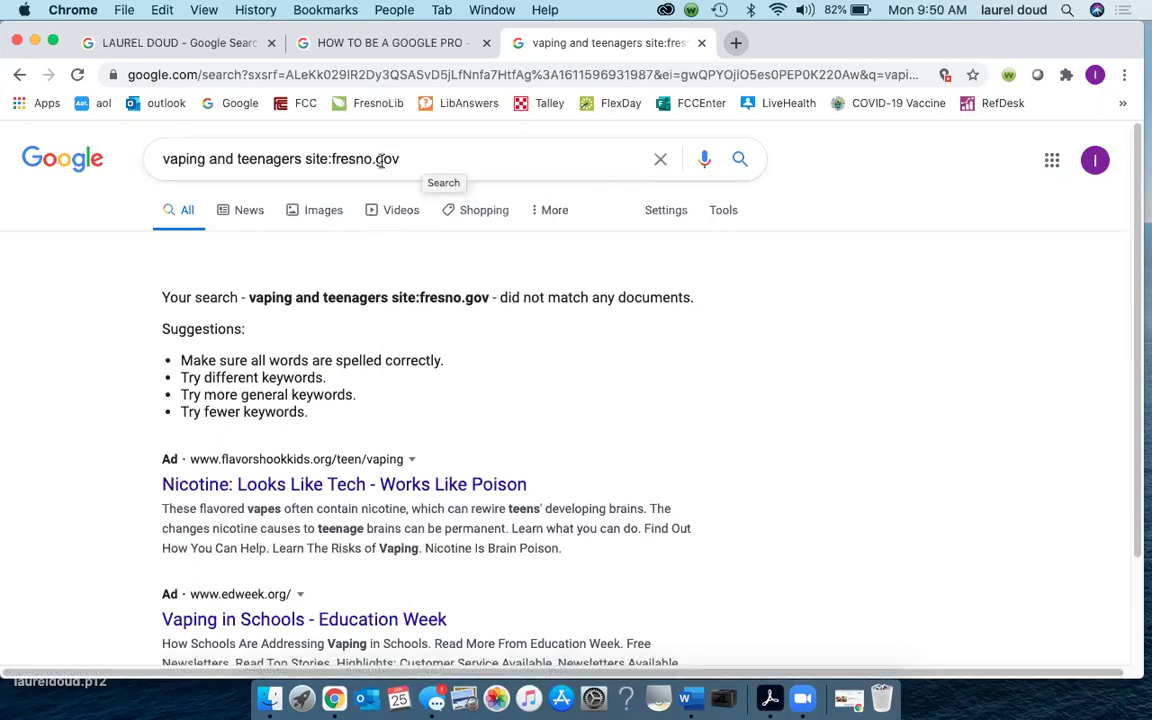
- Broaden the search back to all government websites by running the query "vaping and teenagers site:gov"
{"action": "left_click_drag", "start_coordinate": [371, 158], "coordinate": [333, 161]}
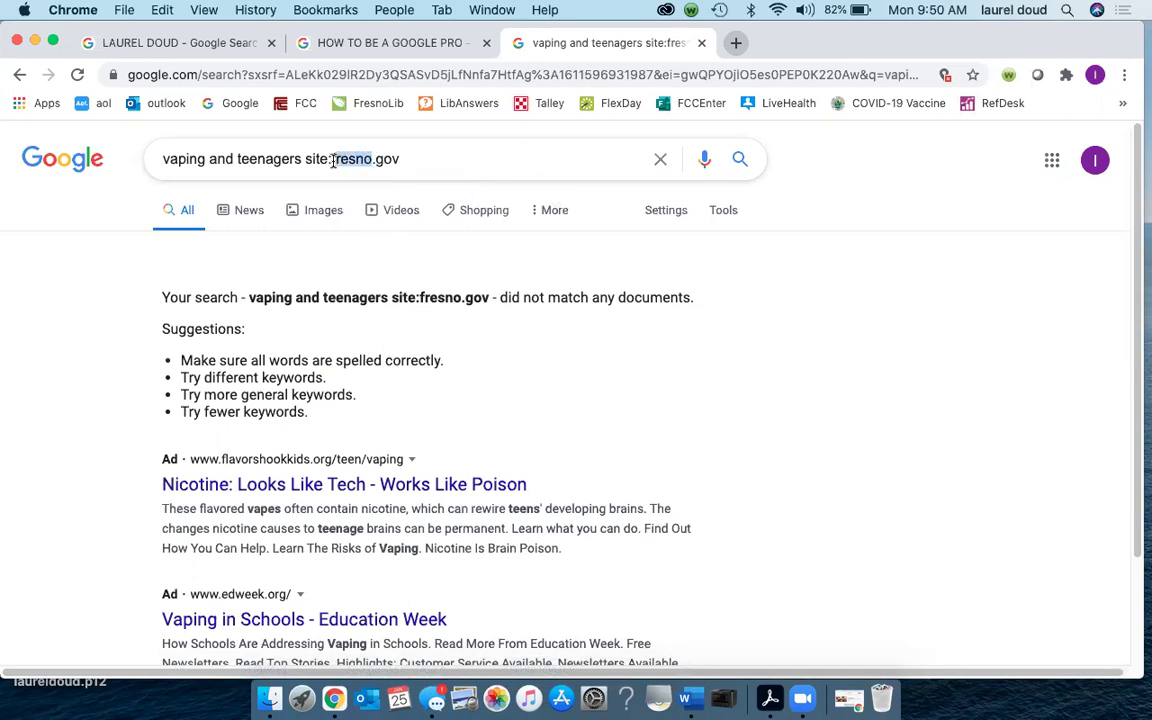
{"action": "key", "text": "BackSpace"}
{"action": "key", "text": "BackSpace"}
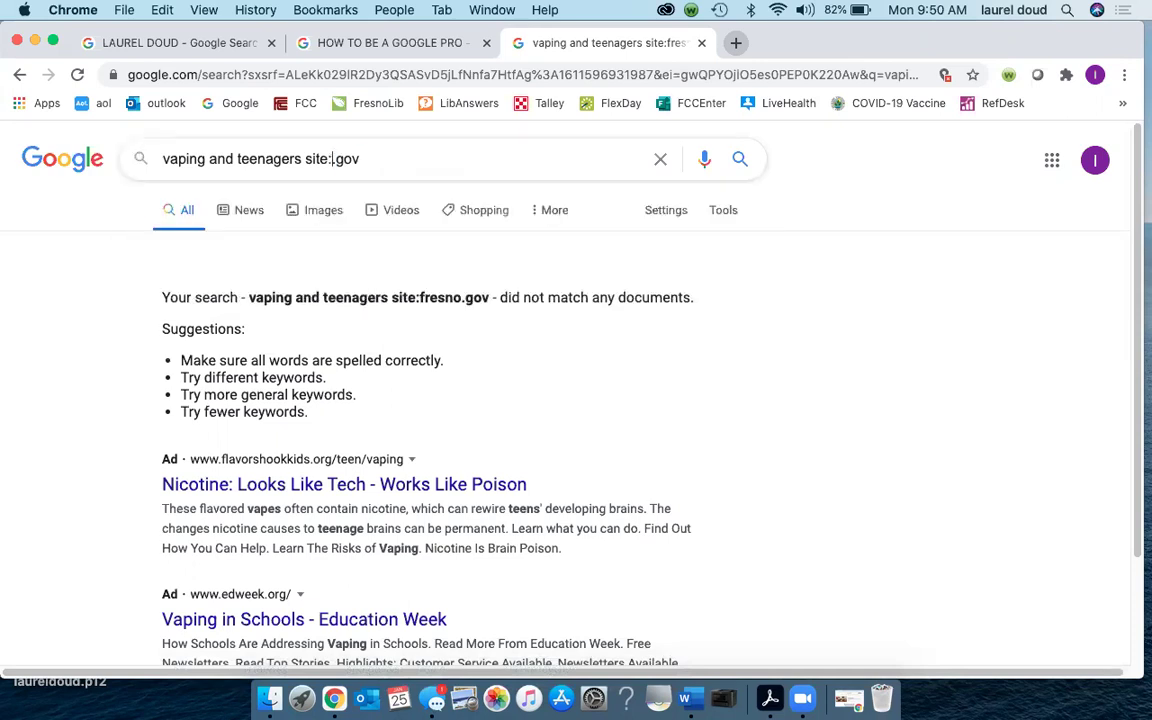
{"action": "key", "text": "Delete"}
{"action": "key", "text": "Return"}
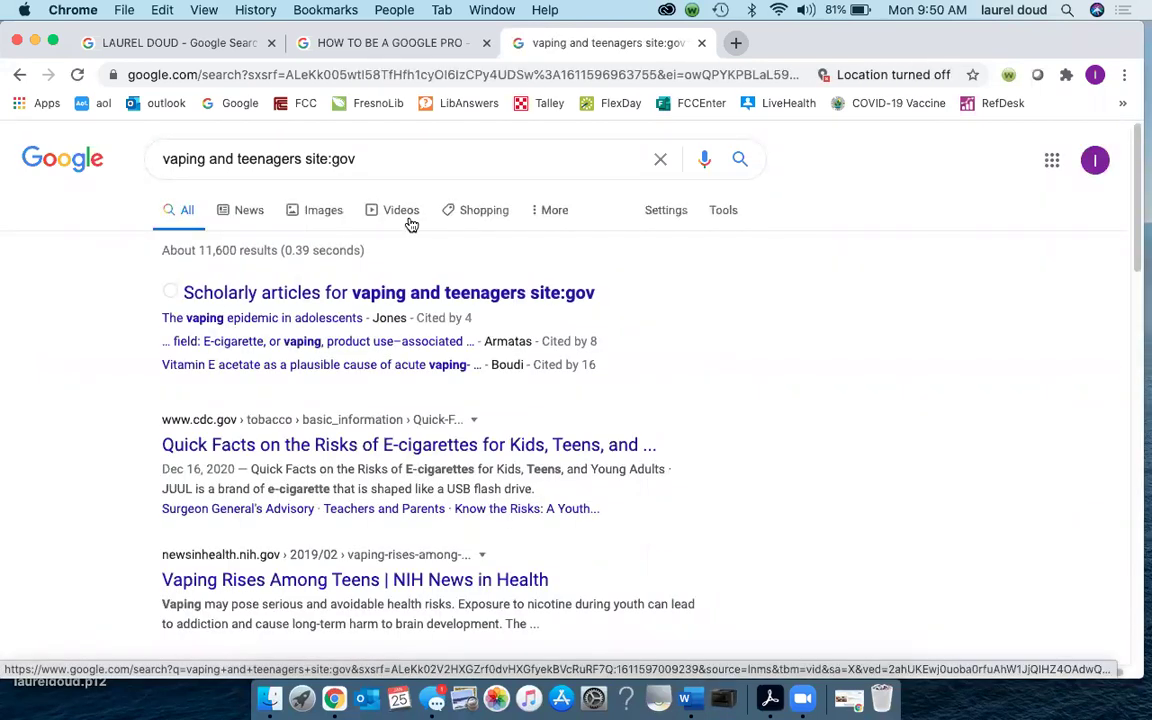
- Limit the government-site results to the past year and review the dates and sources of the filtered results
{"action": "left_click", "coordinate": [411, 225]}
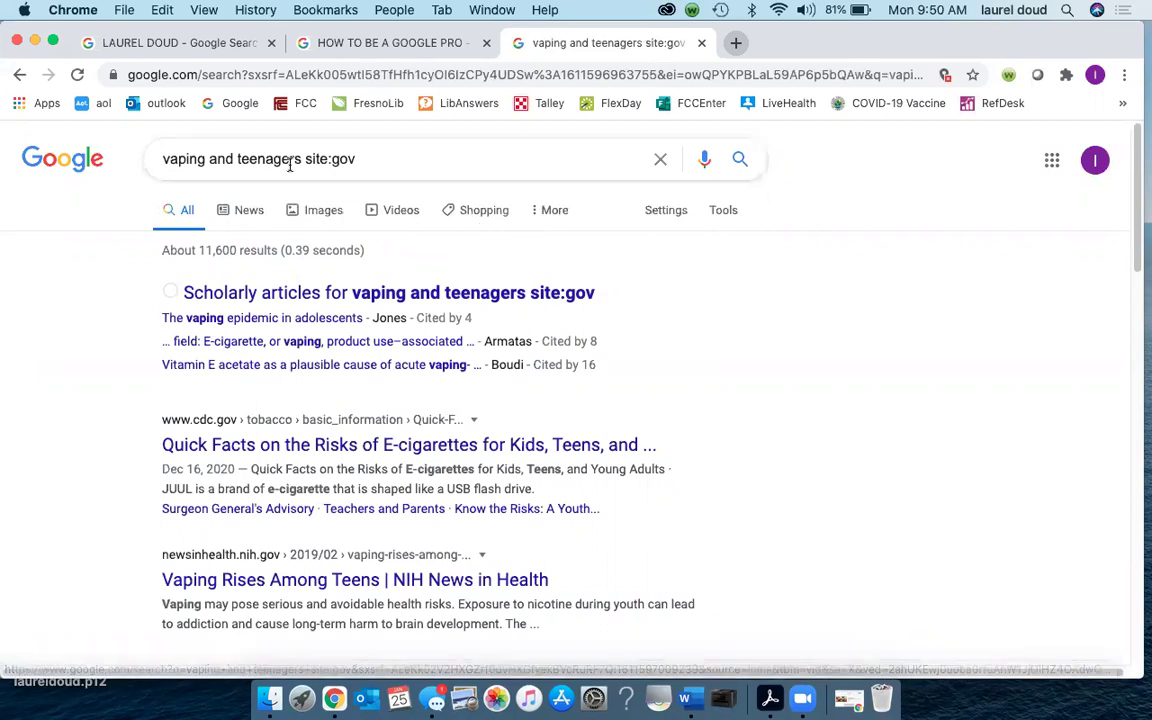
{"action": "left_click", "coordinate": [729, 214]}
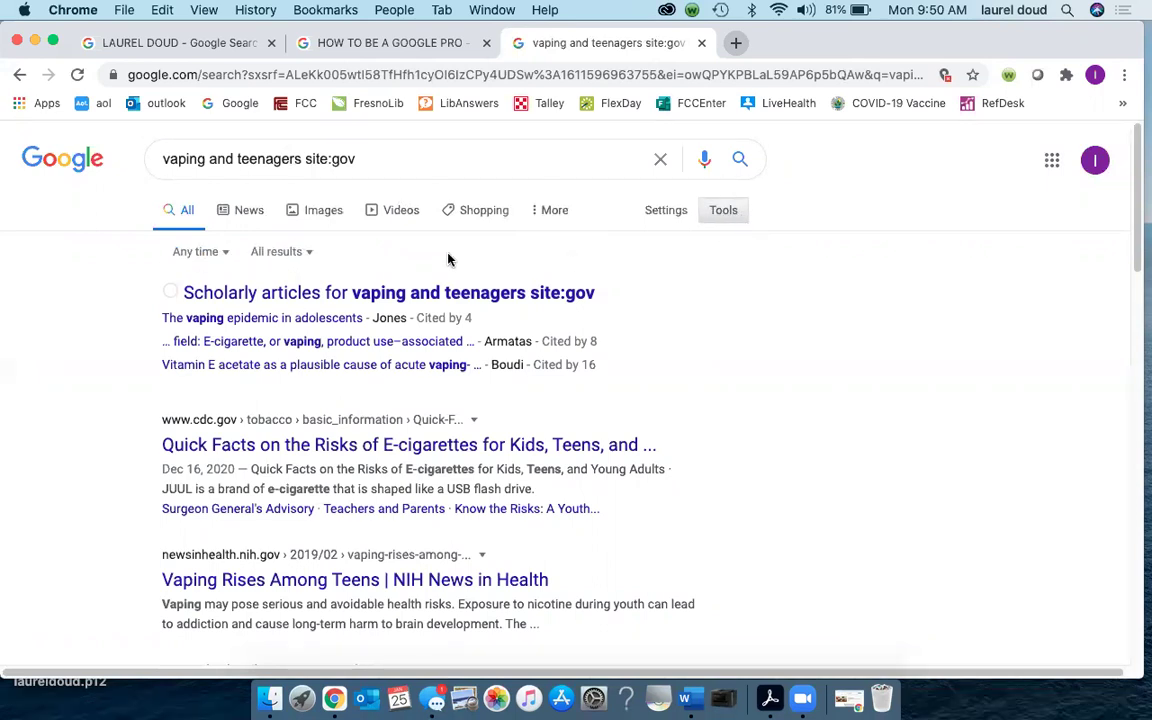
{"action": "left_click", "coordinate": [197, 253]}
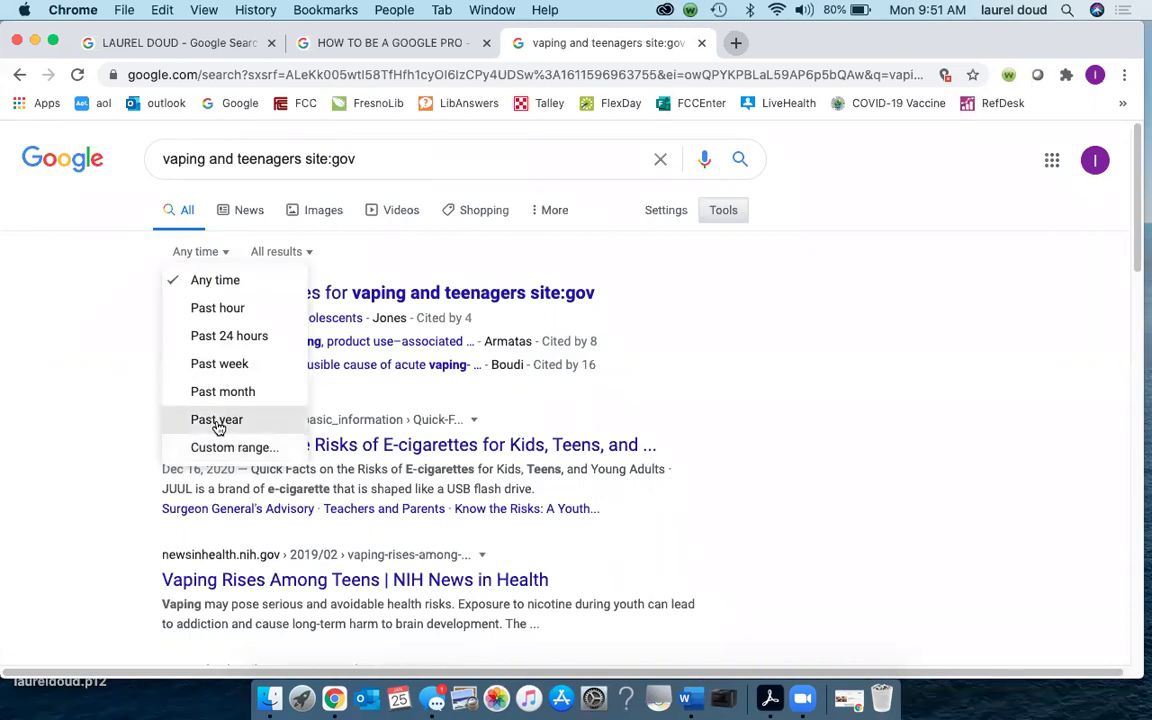
{"action": "left_click", "coordinate": [219, 424]}
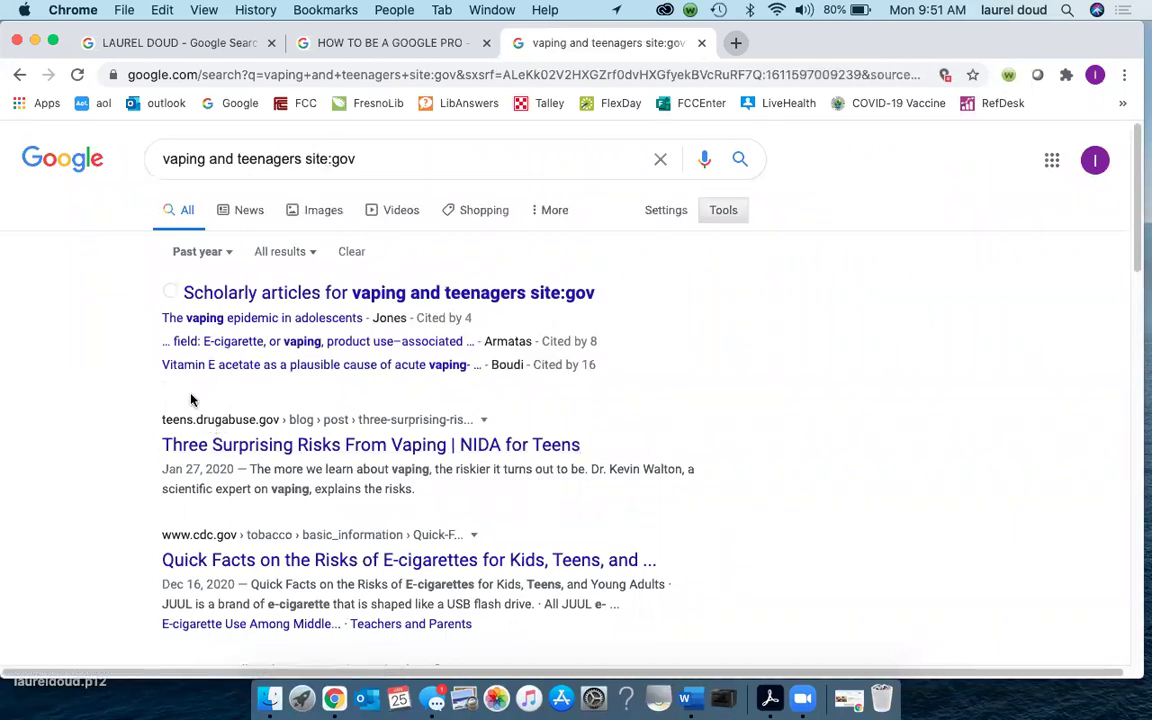
{"action": "scroll", "coordinate": [171, 360], "scroll_direction": "down", "scroll_amount": 2}
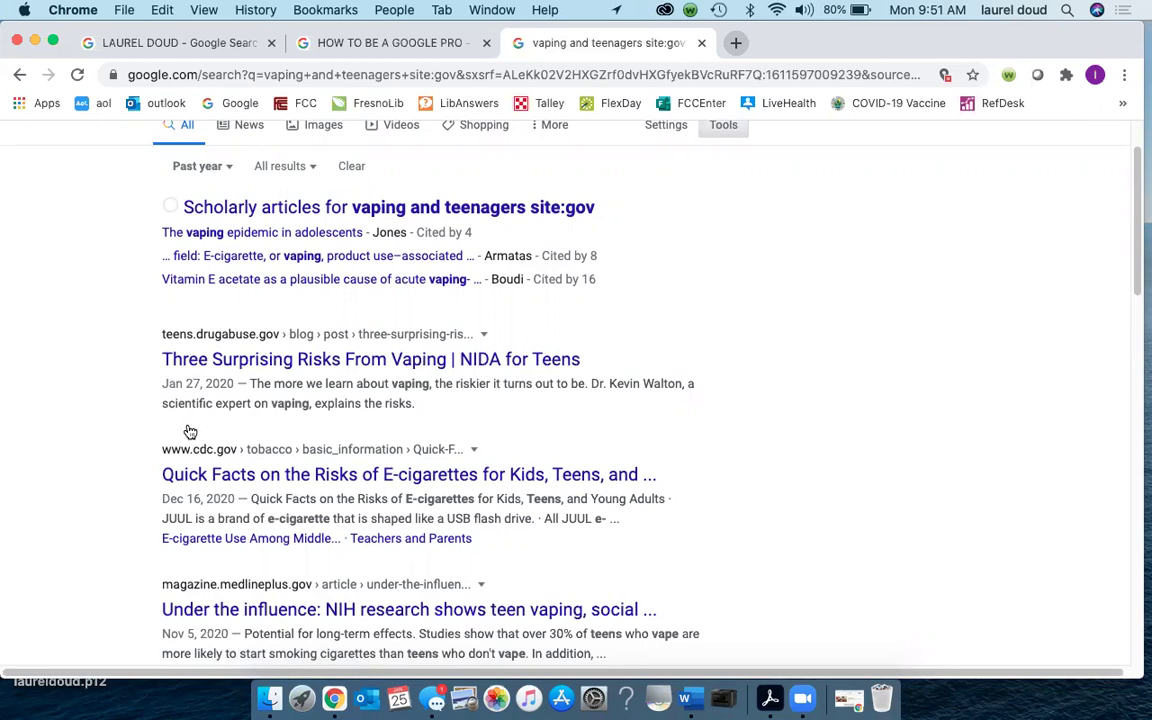
{"action": "scroll", "coordinate": [187, 432], "scroll_direction": "down", "scroll_amount": 1}
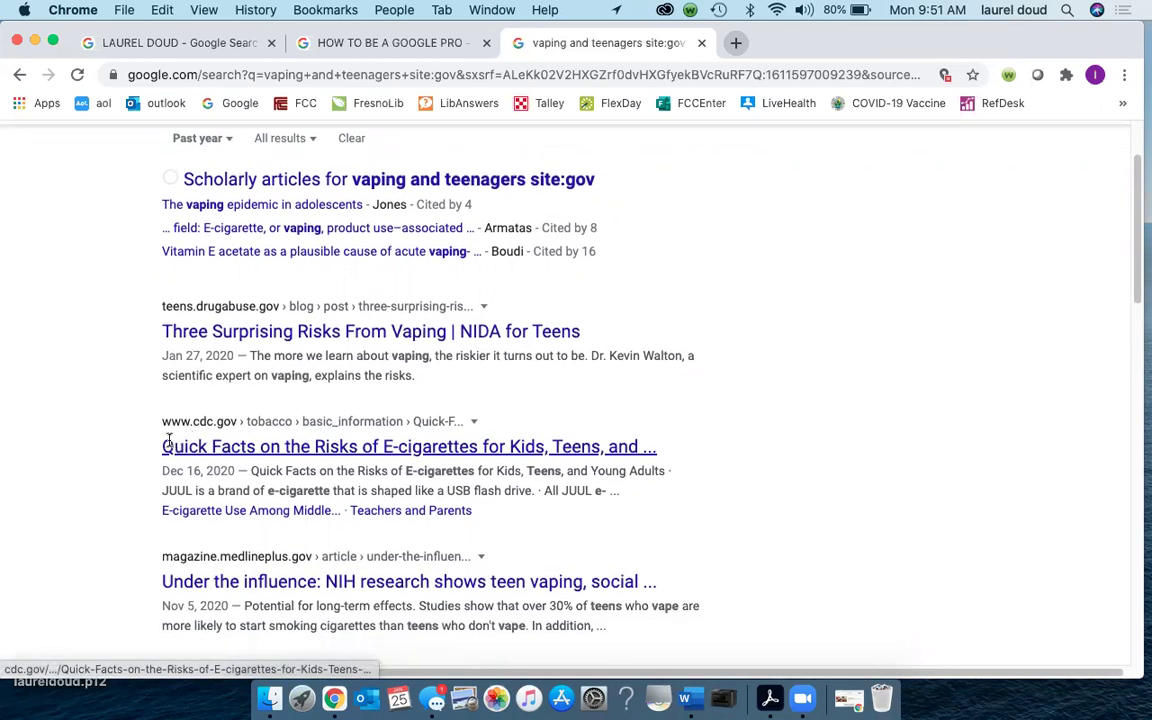
{"action": "scroll", "coordinate": [185, 520], "scroll_direction": "down", "scroll_amount": 1}
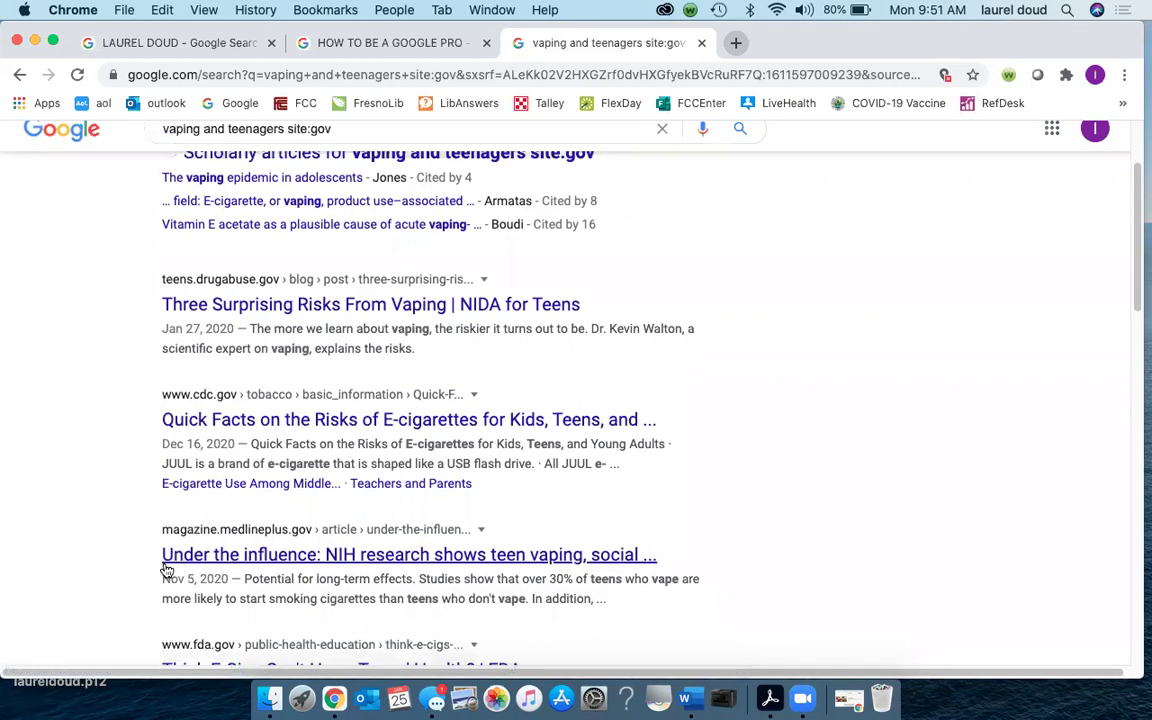
{"action": "scroll", "coordinate": [195, 588], "scroll_direction": "down", "scroll_amount": 5}
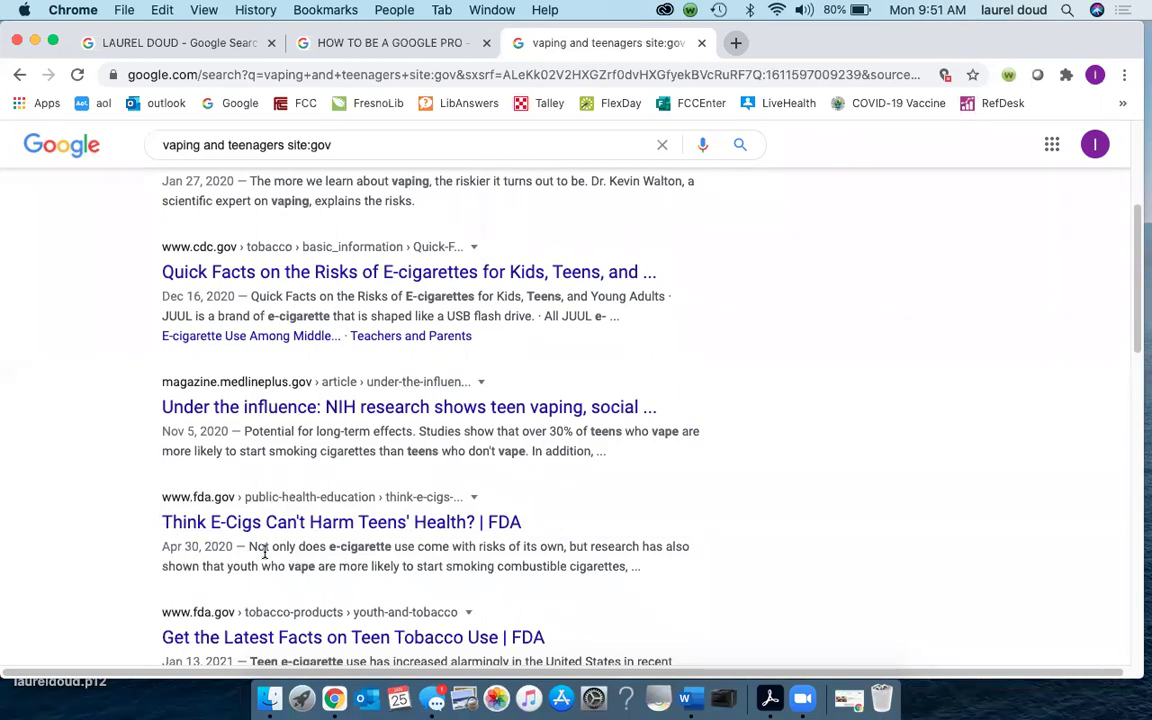
{"action": "scroll", "coordinate": [330, 480], "scroll_direction": "up", "scroll_amount": 5}
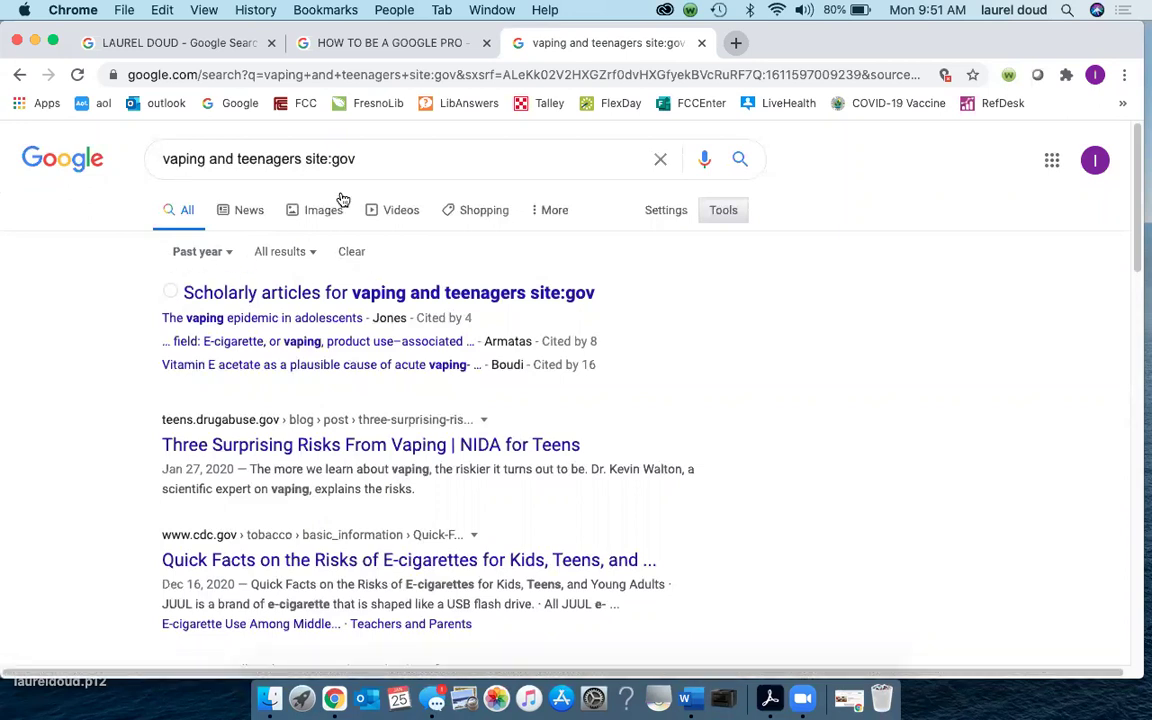
- Rerun the past-year search for "vaping and teenagers site:gov"
{"action": "left_click_drag", "start_coordinate": [362, 158], "coordinate": [307, 159]}
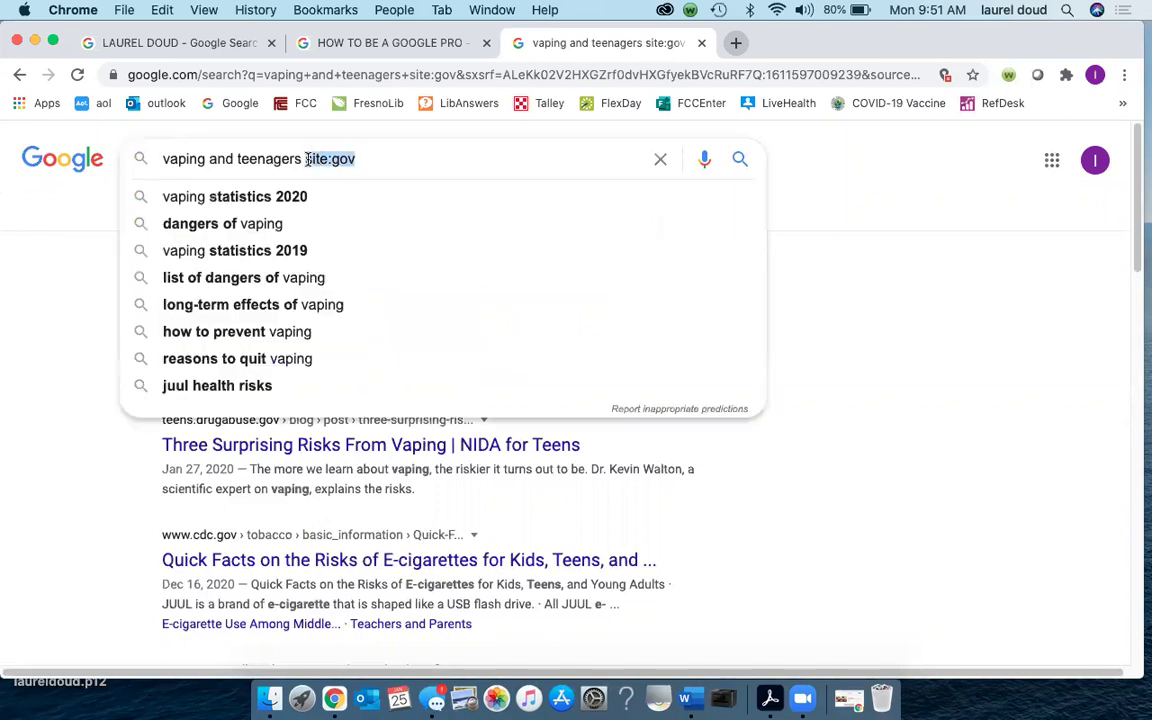
{"action": "key", "text": "Return"}
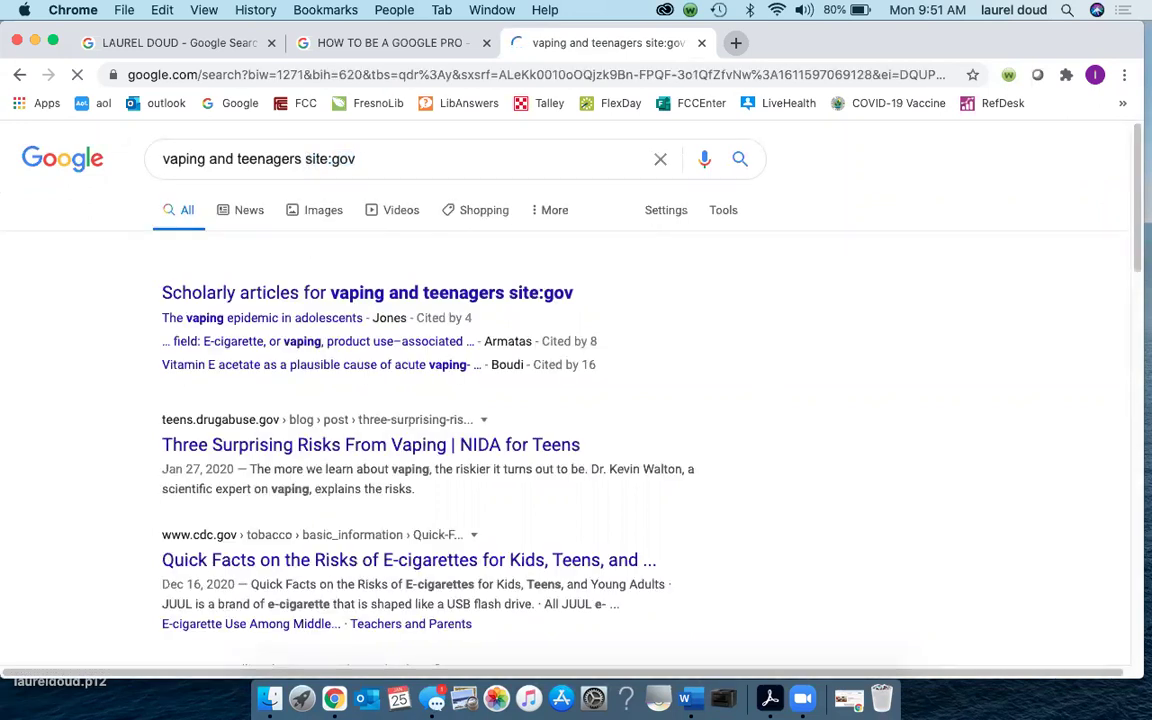
- Remove the site restriction, rerun "vaping and teenagers" within the past year, and review the dates and sources of the results
{"action": "left_click_drag", "start_coordinate": [357, 158], "coordinate": [309, 159]}
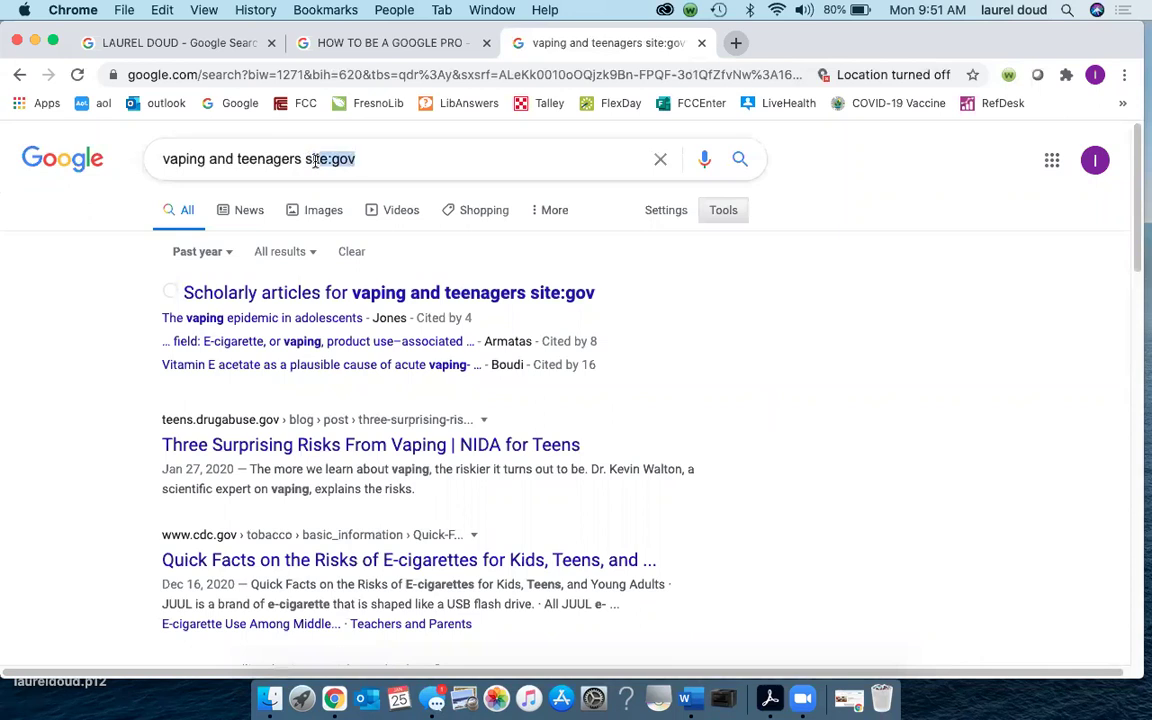
{"action": "key", "text": "BackSpace"}
{"action": "key", "text": "Return"}
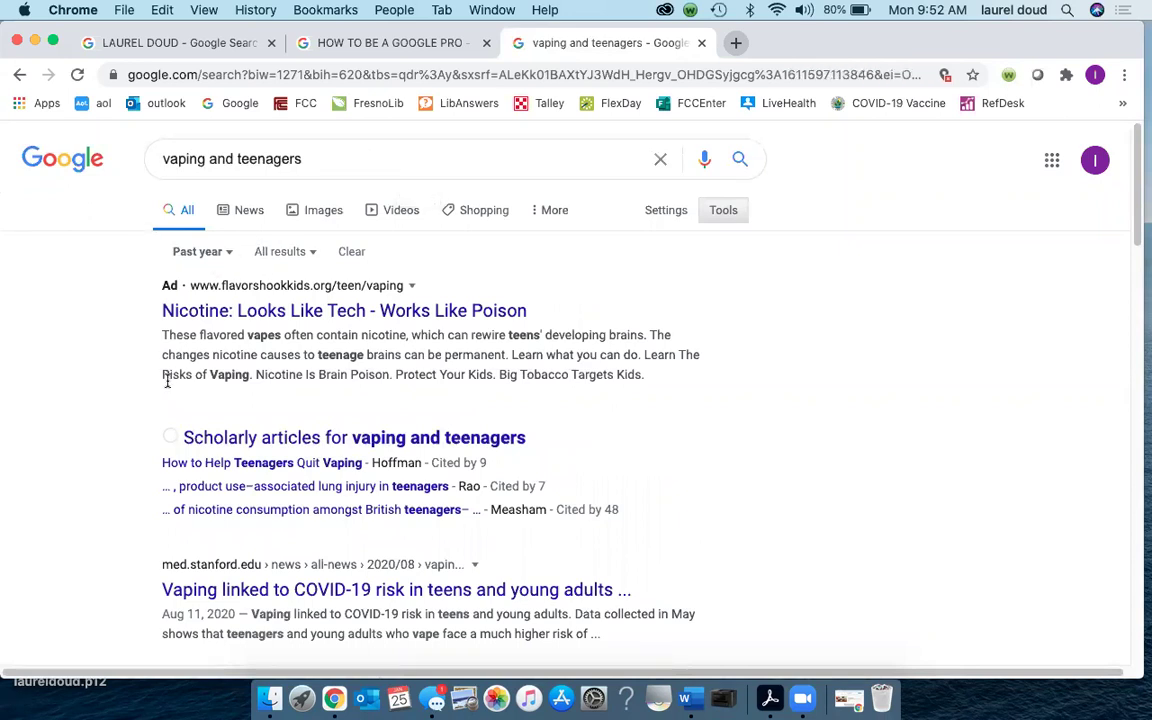
{"action": "scroll", "coordinate": [165, 390], "scroll_direction": "down", "scroll_amount": 1}
{"action": "scroll", "coordinate": [165, 398], "scroll_direction": "down", "scroll_amount": 3}
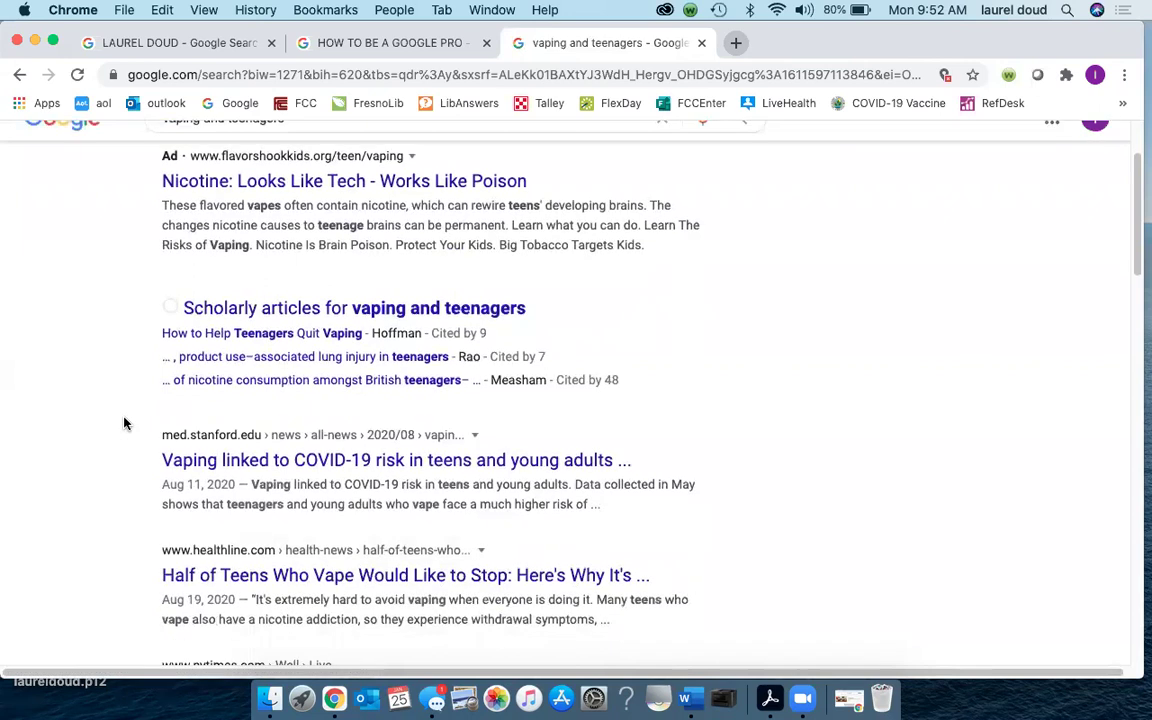
{"action": "scroll", "coordinate": [124, 455], "scroll_direction": "down", "scroll_amount": 1}
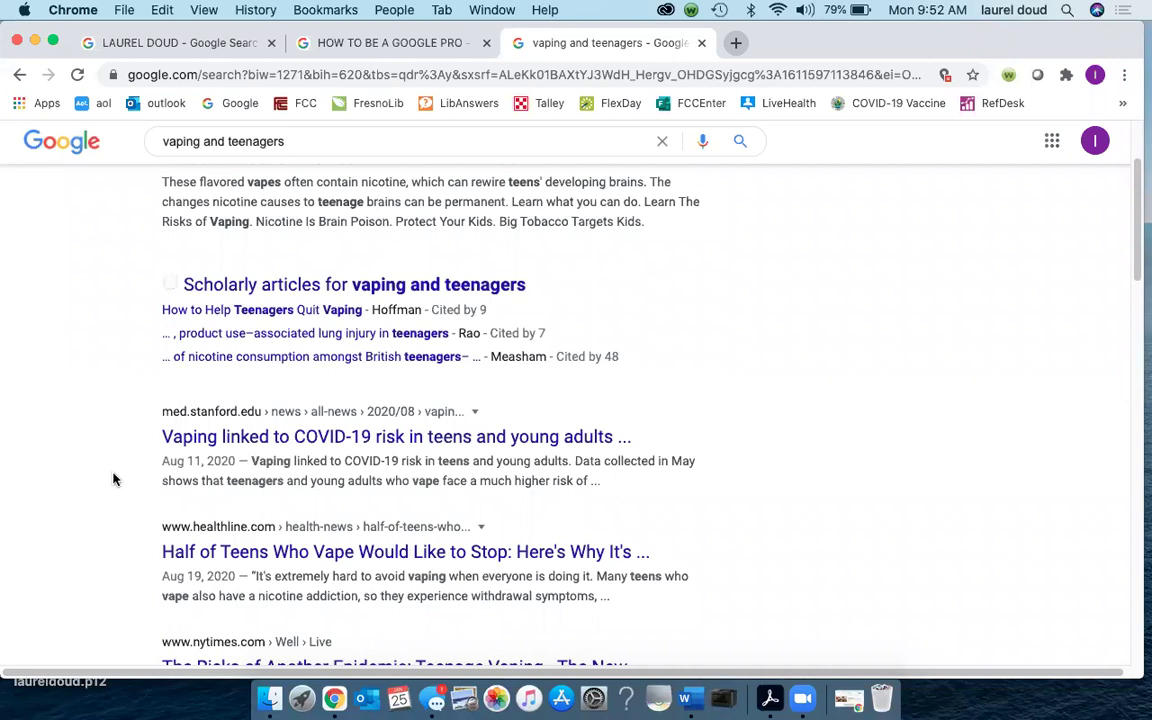
{"action": "scroll", "coordinate": [120, 485], "scroll_direction": "down", "scroll_amount": 1}
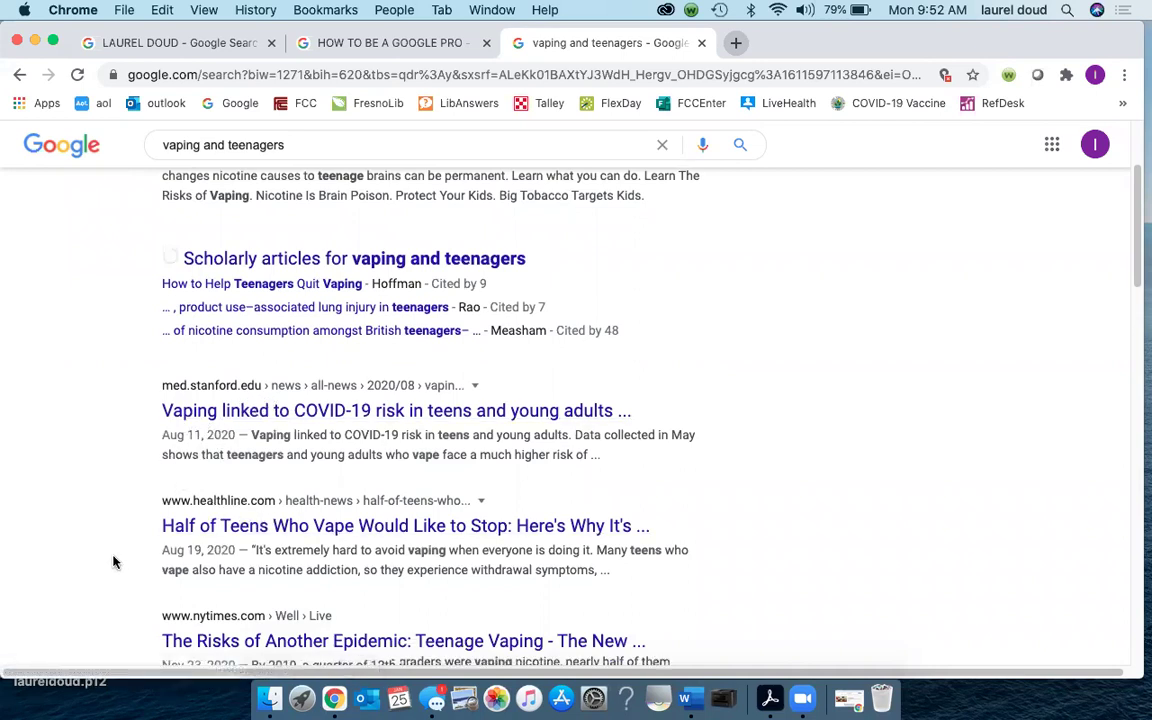
{"action": "scroll", "coordinate": [113, 562], "scroll_direction": "down", "scroll_amount": 2}
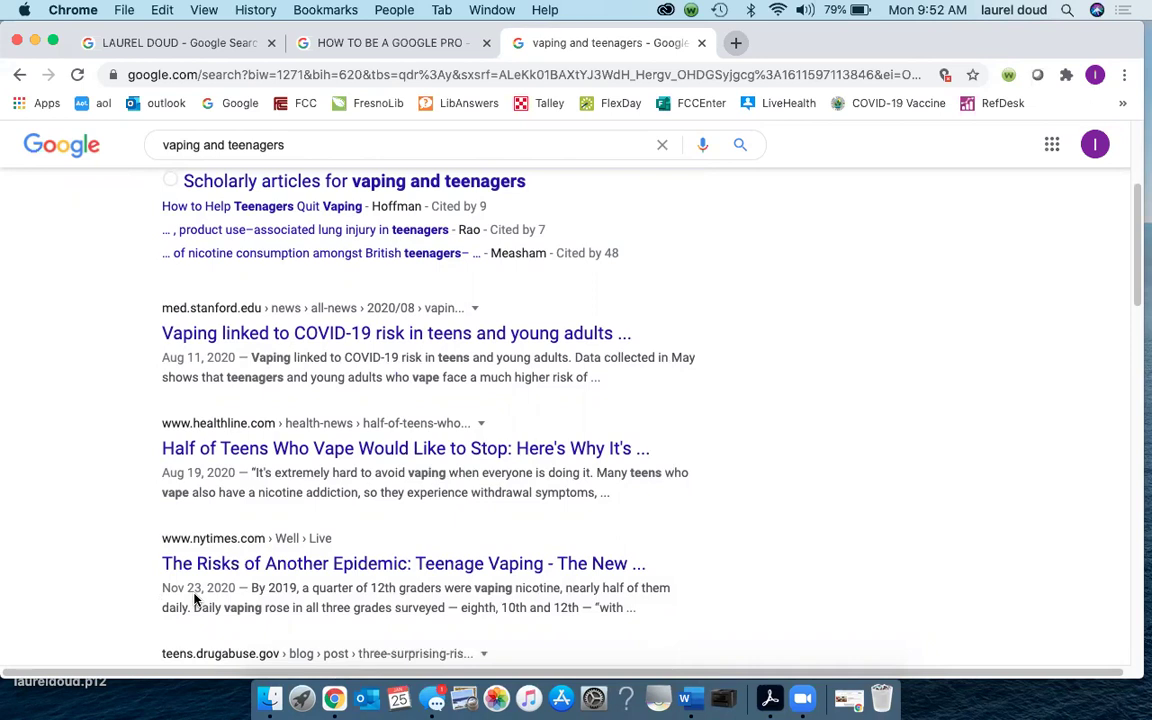
- Clear the past-year filter and limit the results to PDF files with the query "vaping and teenagers filetype:pdf"
{"action": "scroll", "coordinate": [190, 598], "scroll_direction": "up", "scroll_amount": 5}
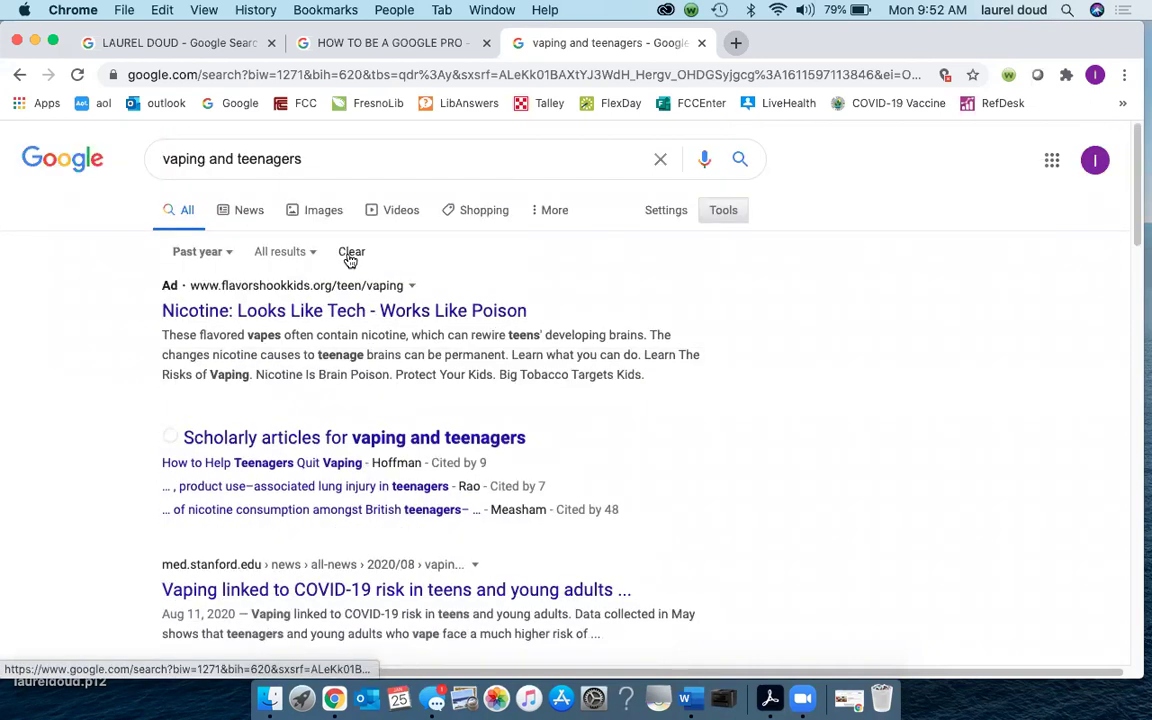
{"action": "left_click", "coordinate": [351, 253]}
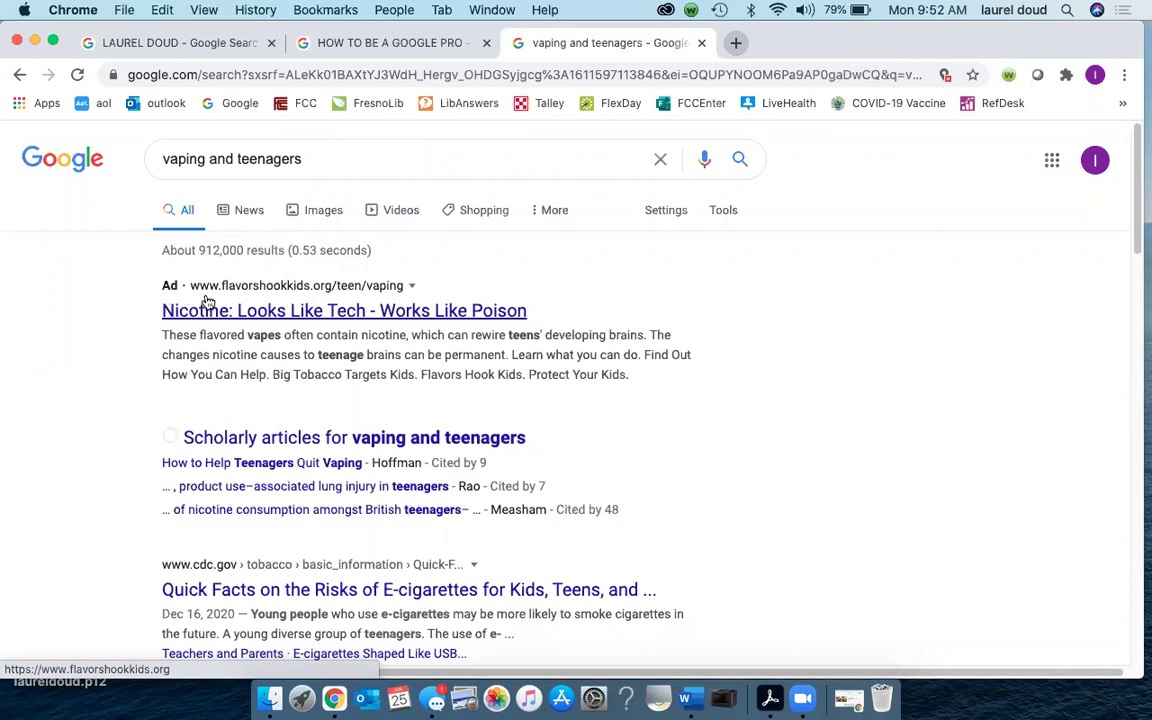
{"action": "left_click", "coordinate": [352, 158]}
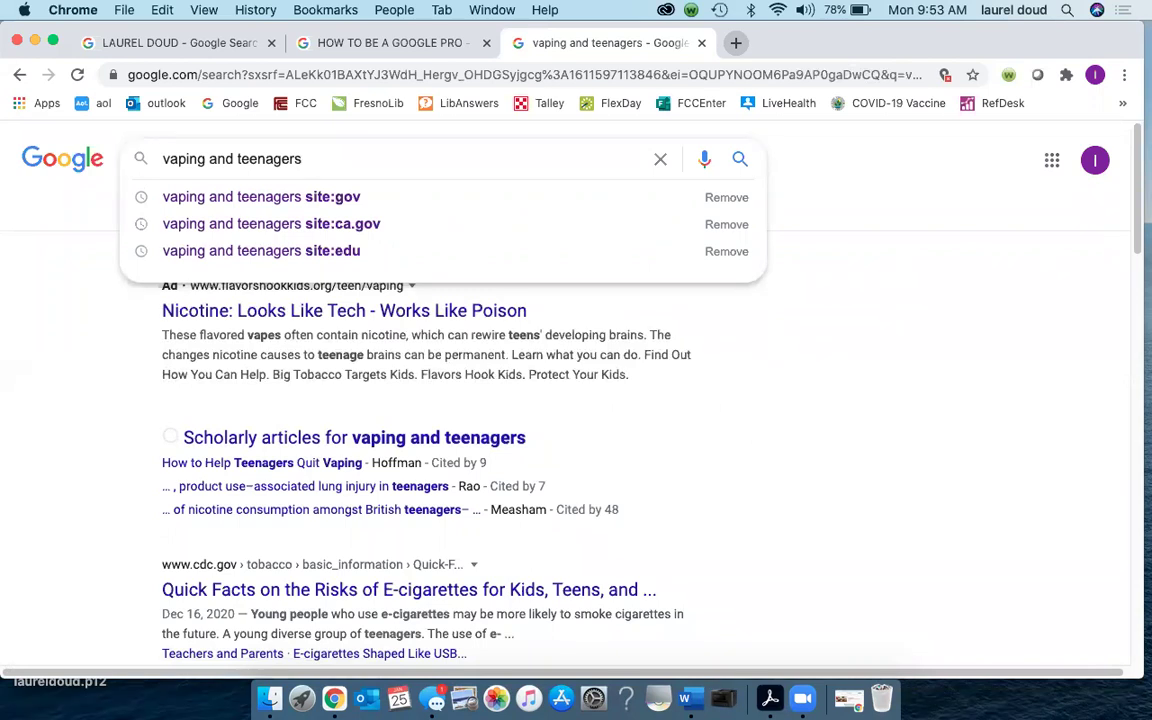
{"action": "type", "text": "filety"}
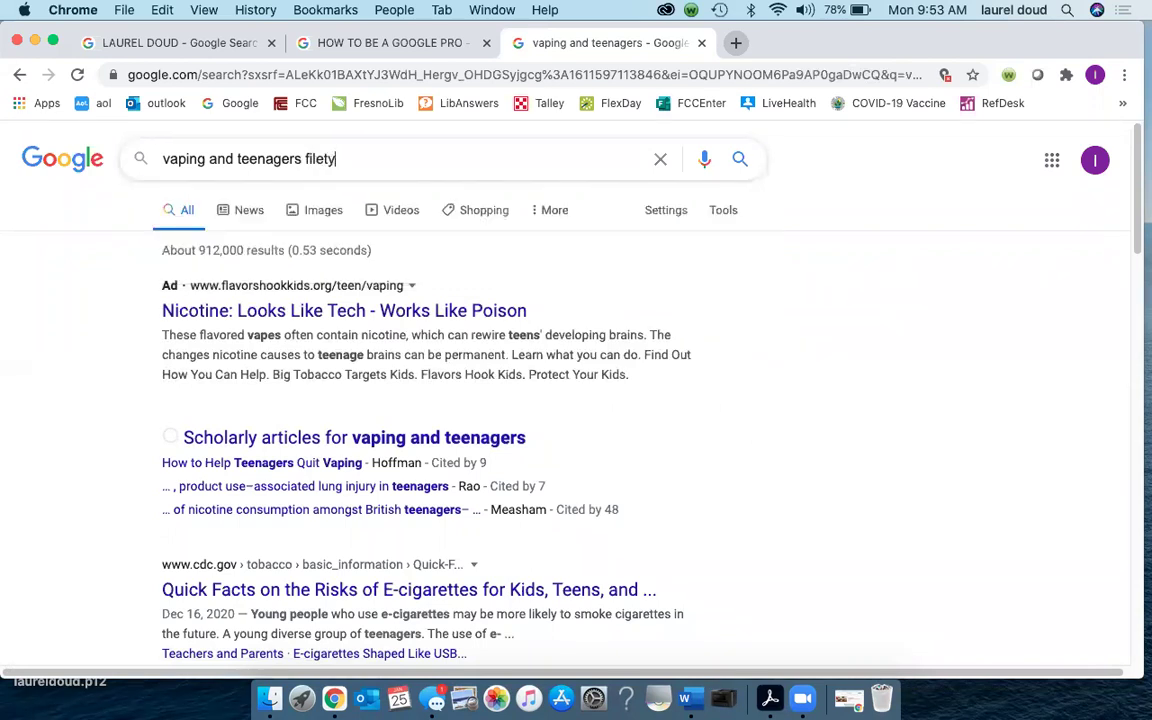
{"action": "type", "text": "pe:pdf"}
{"action": "key", "text": "Return"}
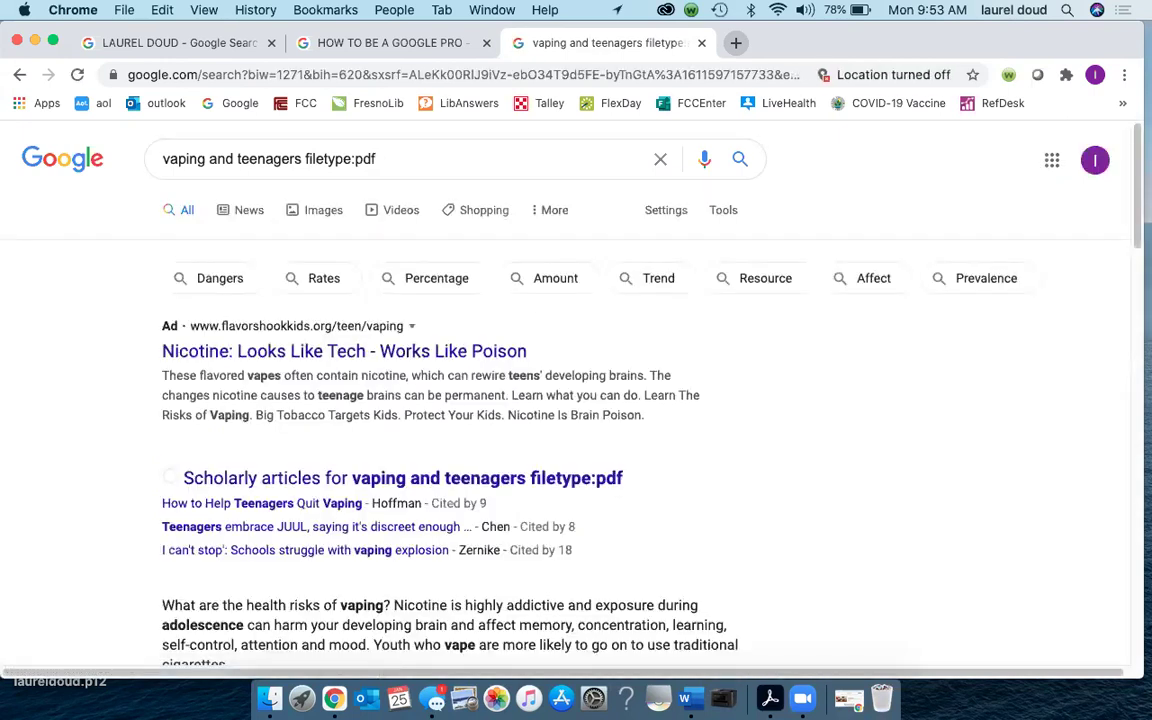
- Examine the results of the PDF search, including their sources and file-type labels
{"action": "scroll", "coordinate": [291, 345], "scroll_direction": "down", "scroll_amount": 3}
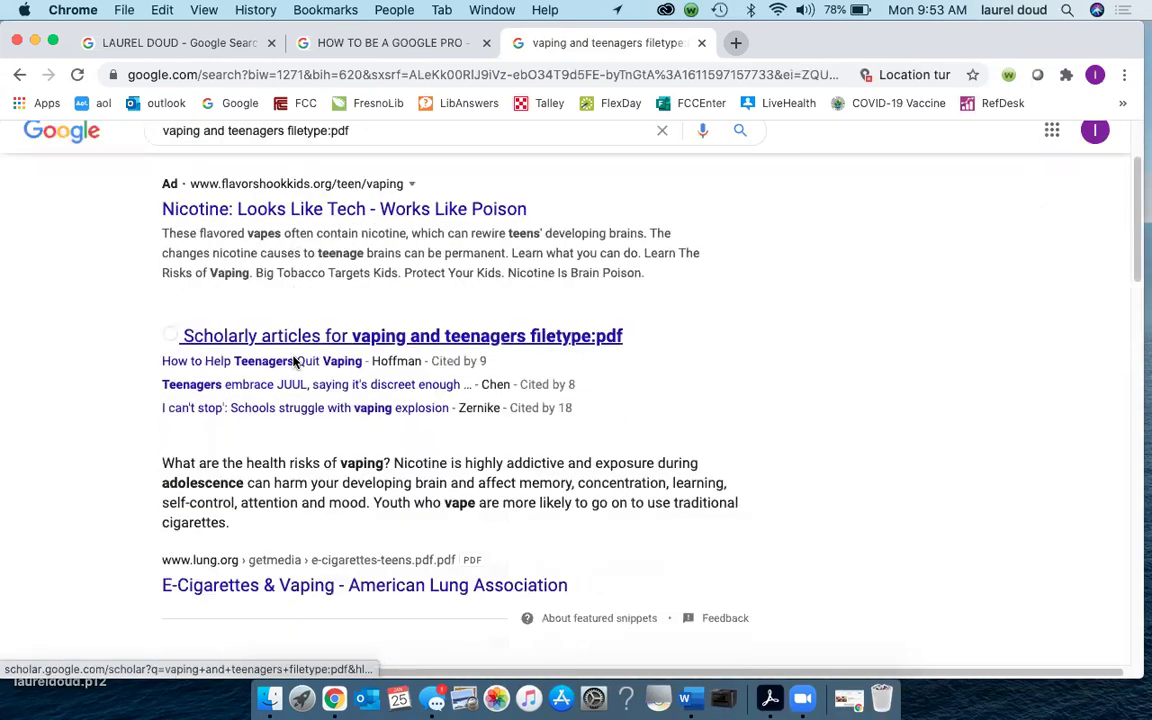
{"action": "scroll", "coordinate": [293, 362], "scroll_direction": "down", "scroll_amount": 2}
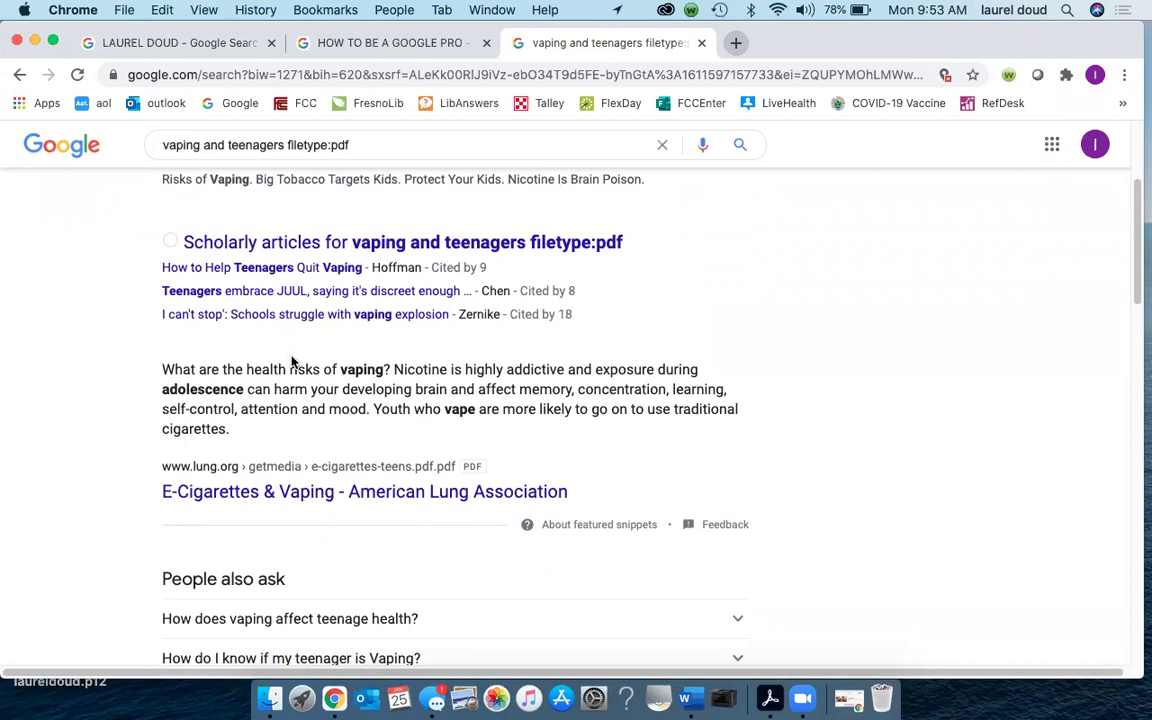
{"action": "scroll", "coordinate": [292, 362], "scroll_direction": "down", "scroll_amount": 4}
{"action": "scroll", "coordinate": [340, 403], "scroll_direction": "down", "scroll_amount": 3}
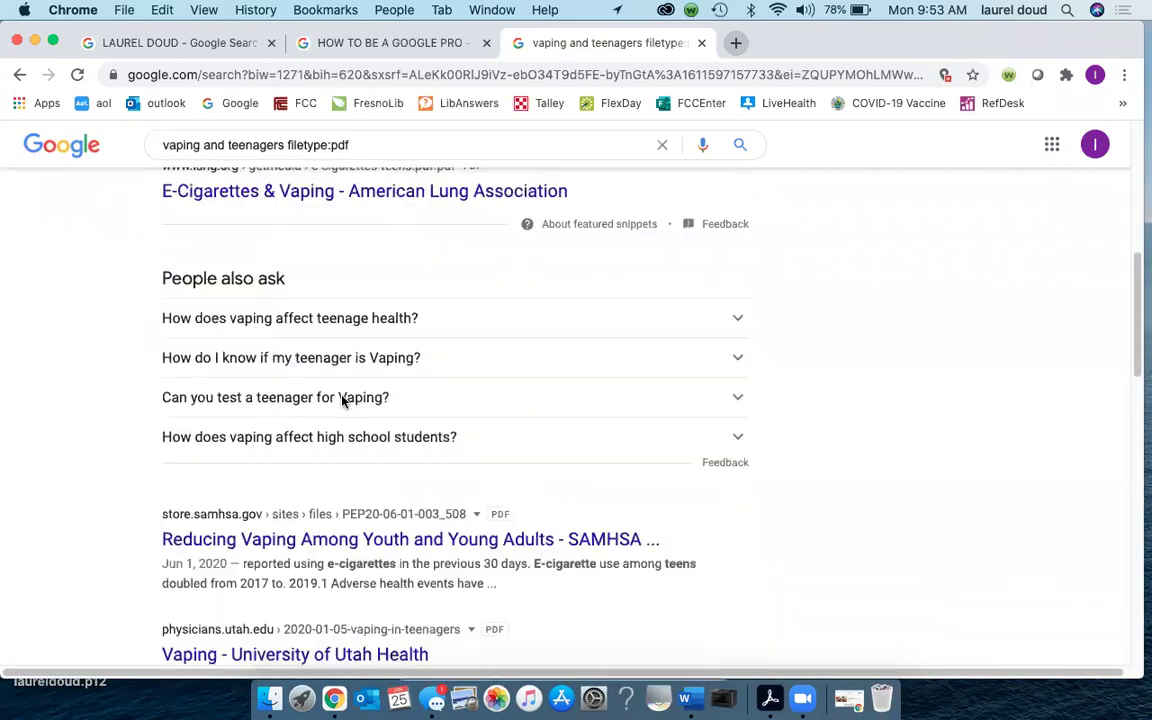
{"action": "scroll", "coordinate": [337, 405], "scroll_direction": "down", "scroll_amount": 1}
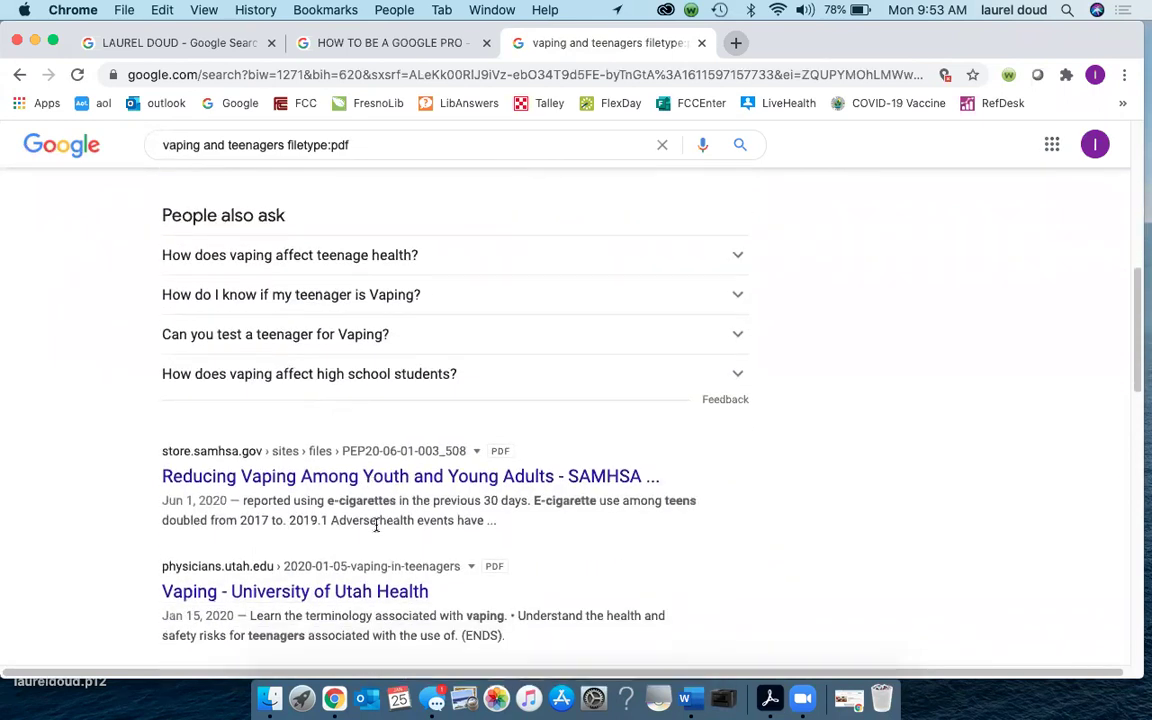
{"action": "scroll", "coordinate": [378, 388], "scroll_direction": "up", "scroll_amount": 10}
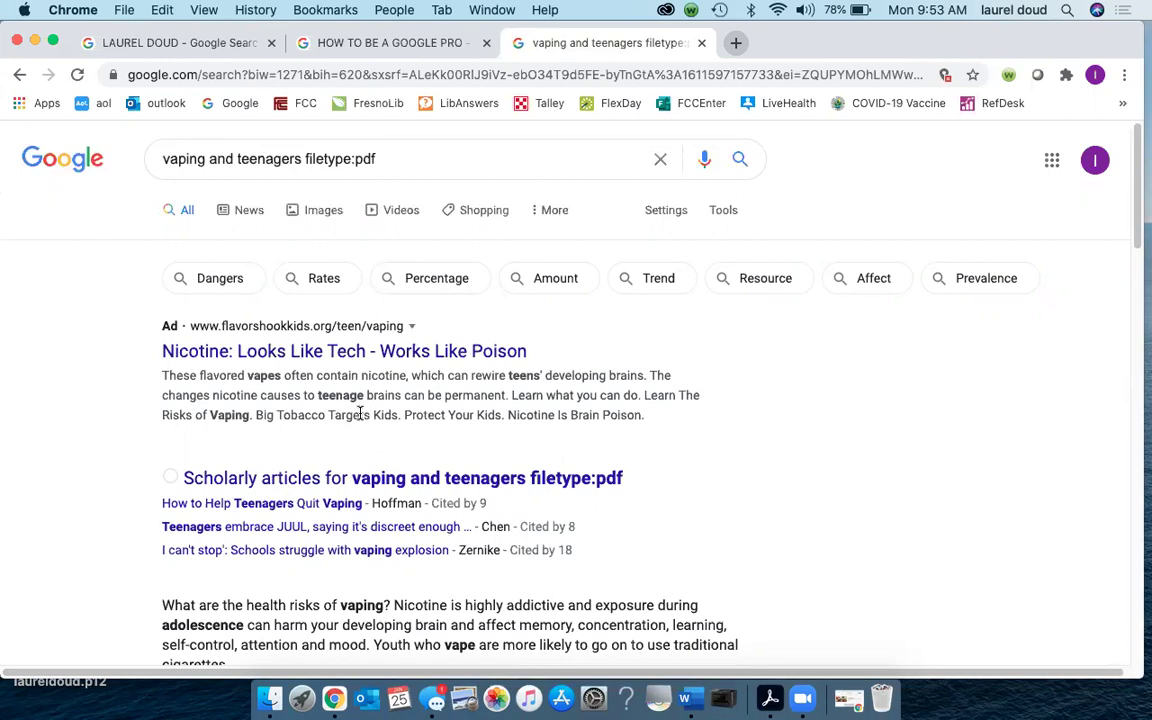
{"action": "scroll", "coordinate": [370, 400], "scroll_direction": "down", "scroll_amount": 5}
{"action": "scroll", "coordinate": [360, 413], "scroll_direction": "down", "scroll_amount": 10}
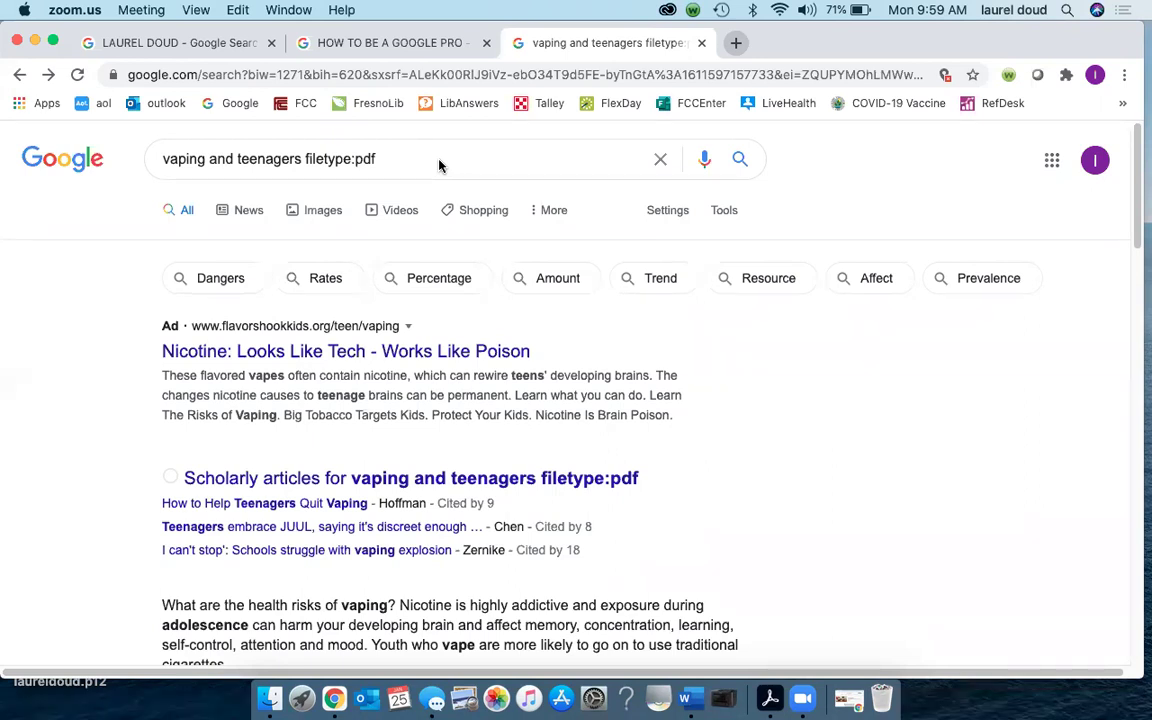
- Switch the search to Word documents by running the query "vaping and teenagers filetype:docx"
{"action": "left_click", "coordinate": [438, 165]}
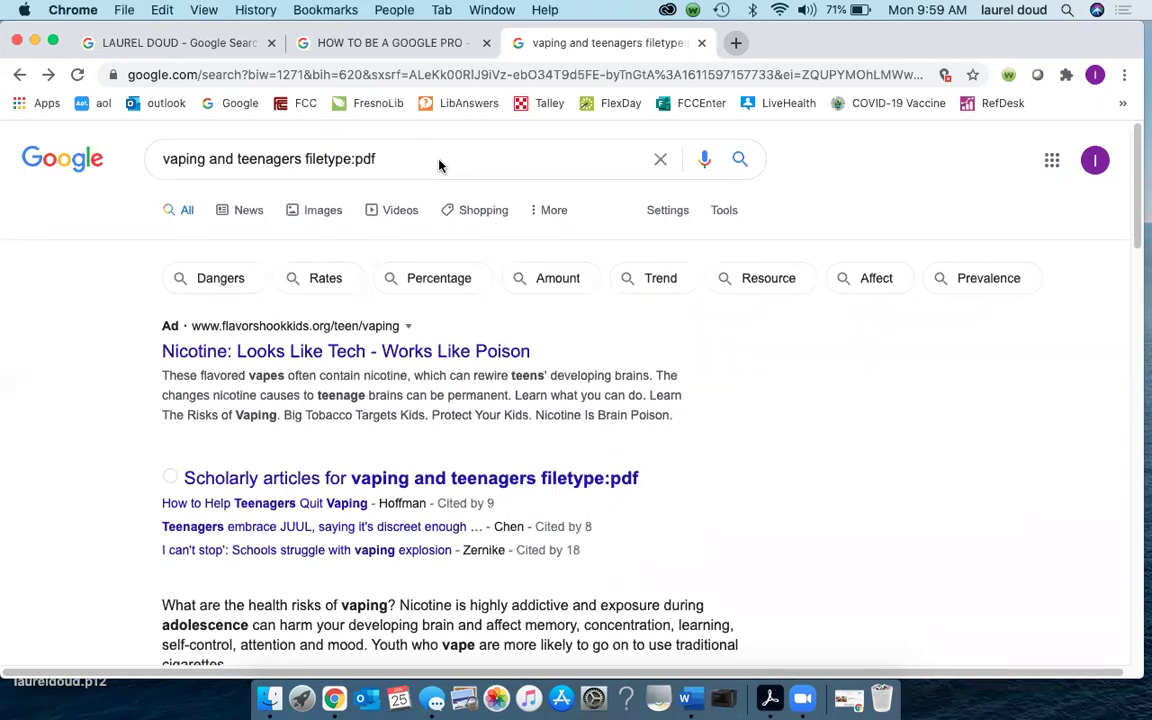
{"action": "left_click", "coordinate": [378, 163]}
{"action": "type", "text": "docx"}
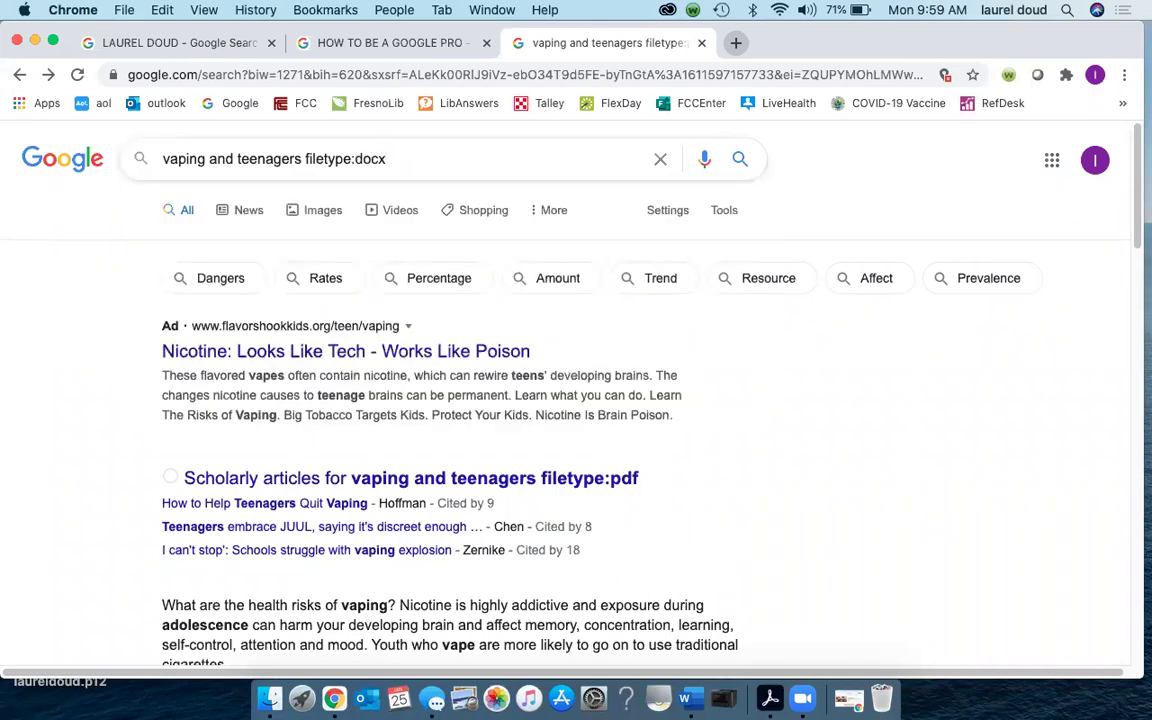
{"action": "key", "text": "Return"}
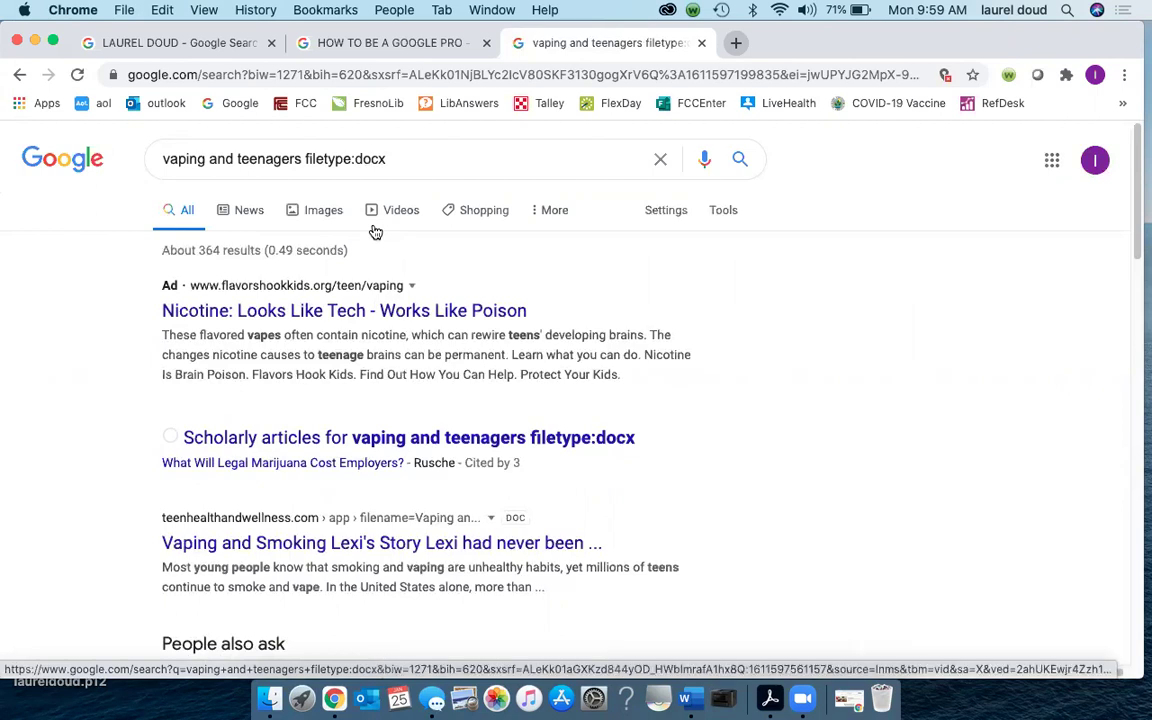
- Switch the search to PowerPoint presentations by running the query "vaping and teenagers filetype:pptx"
{"action": "left_click", "coordinate": [408, 160]}
{"action": "key", "text": "BackSpace"}
{"action": "key", "text": "BackSpace"}
{"action": "key", "text": "BackSpace"}
{"action": "key", "text": "BackSpace"}
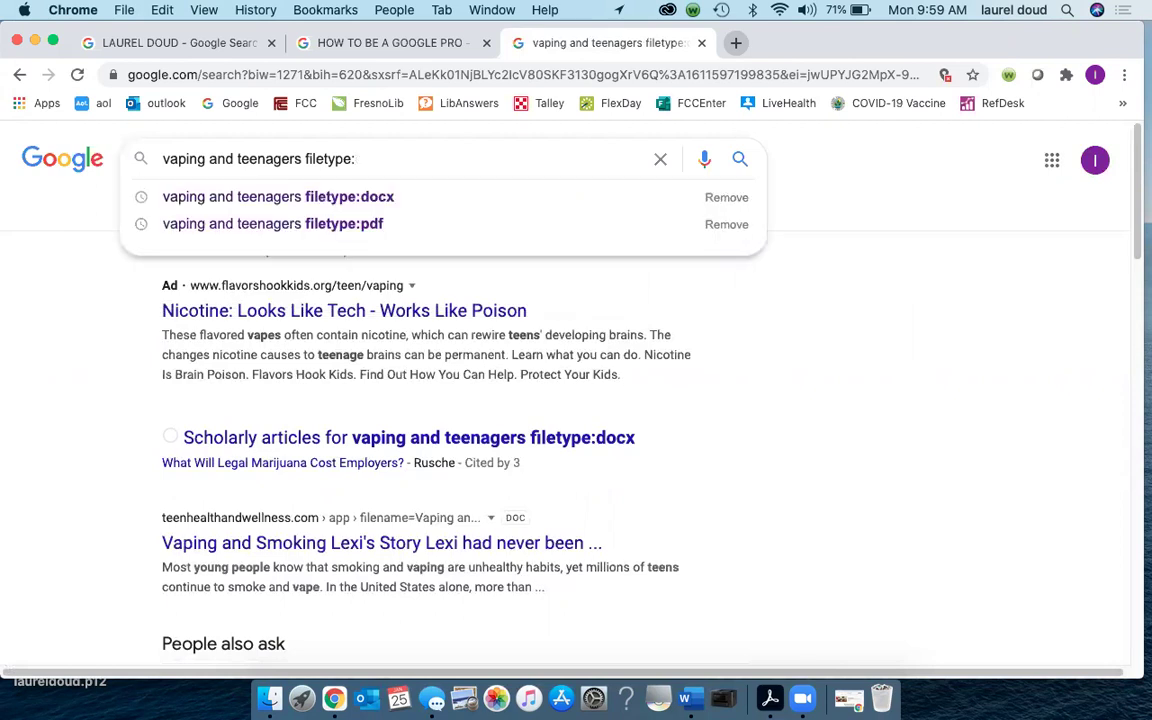
{"action": "type", "text": "pp"}
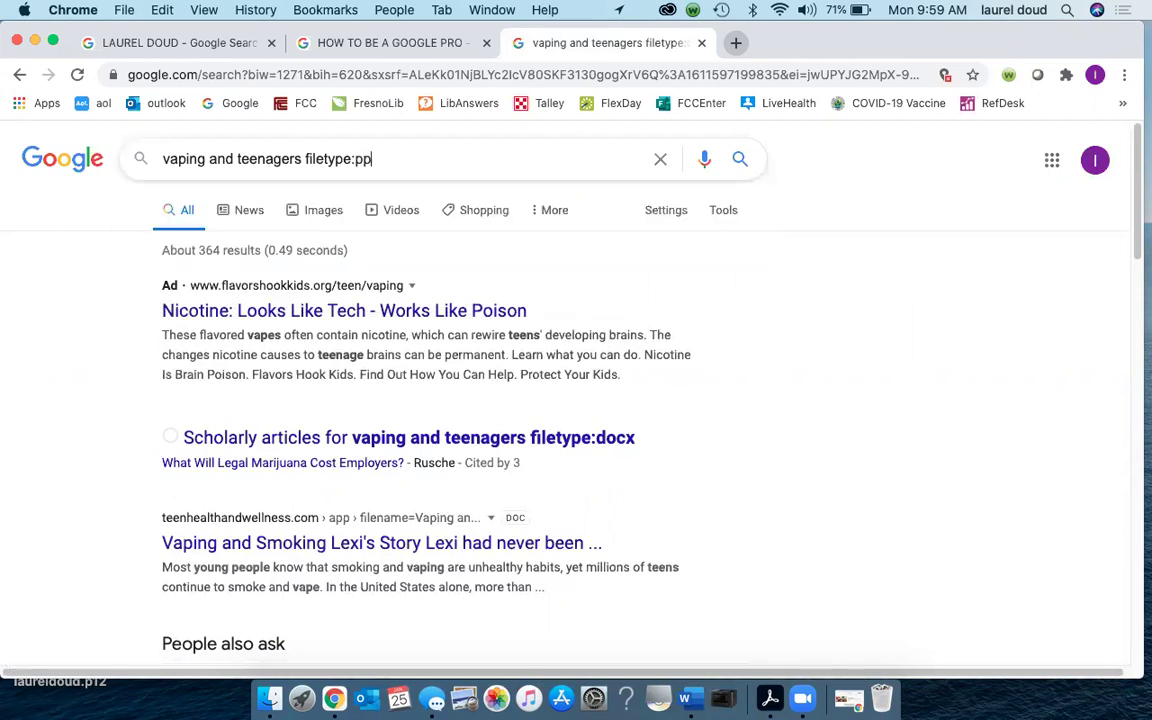
{"action": "type", "text": "tx"}
{"action": "key", "text": "Return"}
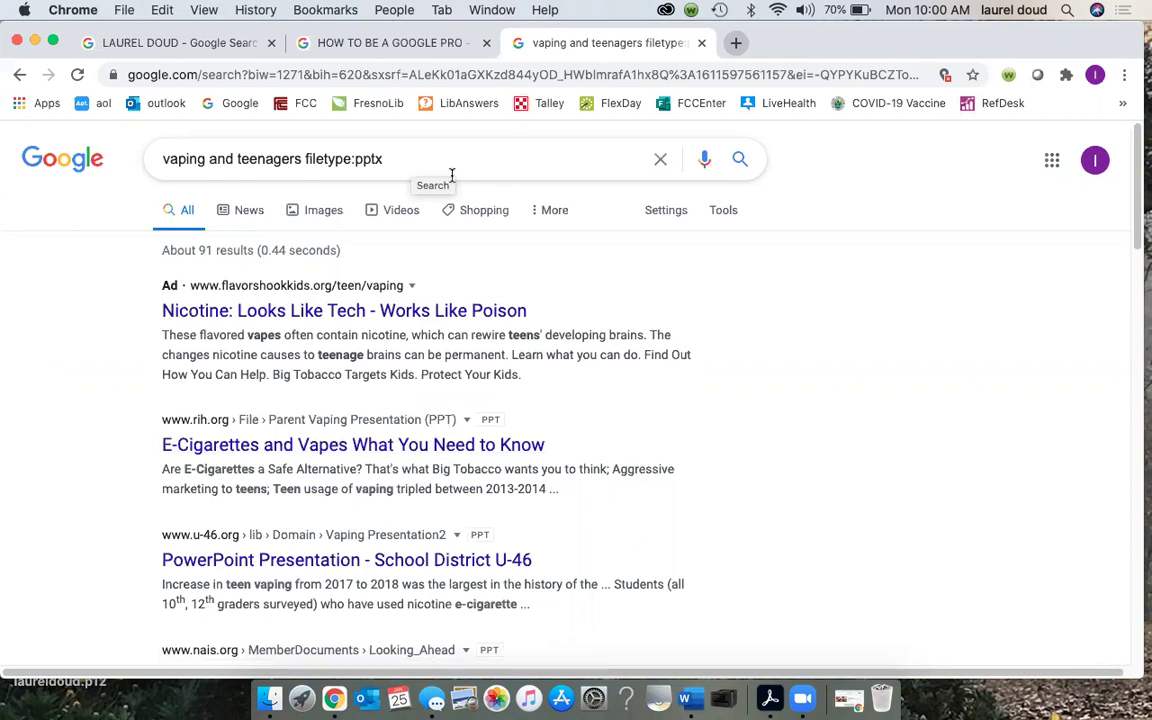
- Show the available date ranges, and restrict the presentations to organization sites with the query "vaping and teenagers filetype:pptx site:org"
{"action": "left_click", "coordinate": [723, 218]}
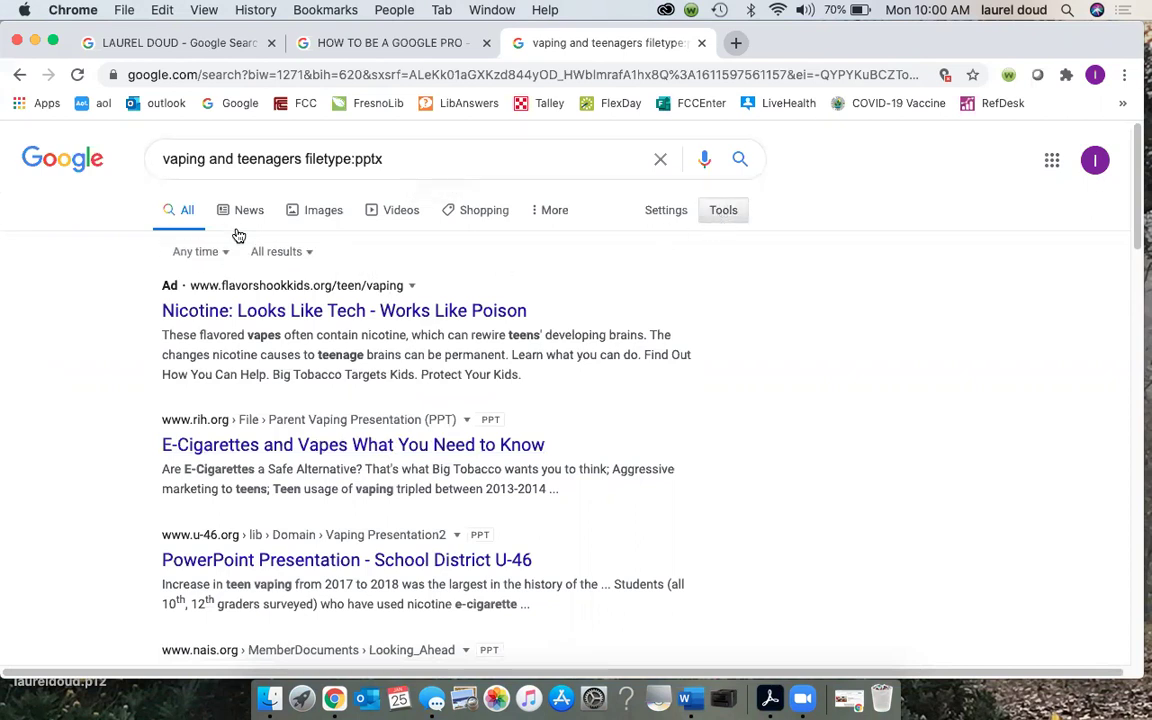
{"action": "left_click", "coordinate": [190, 253]}
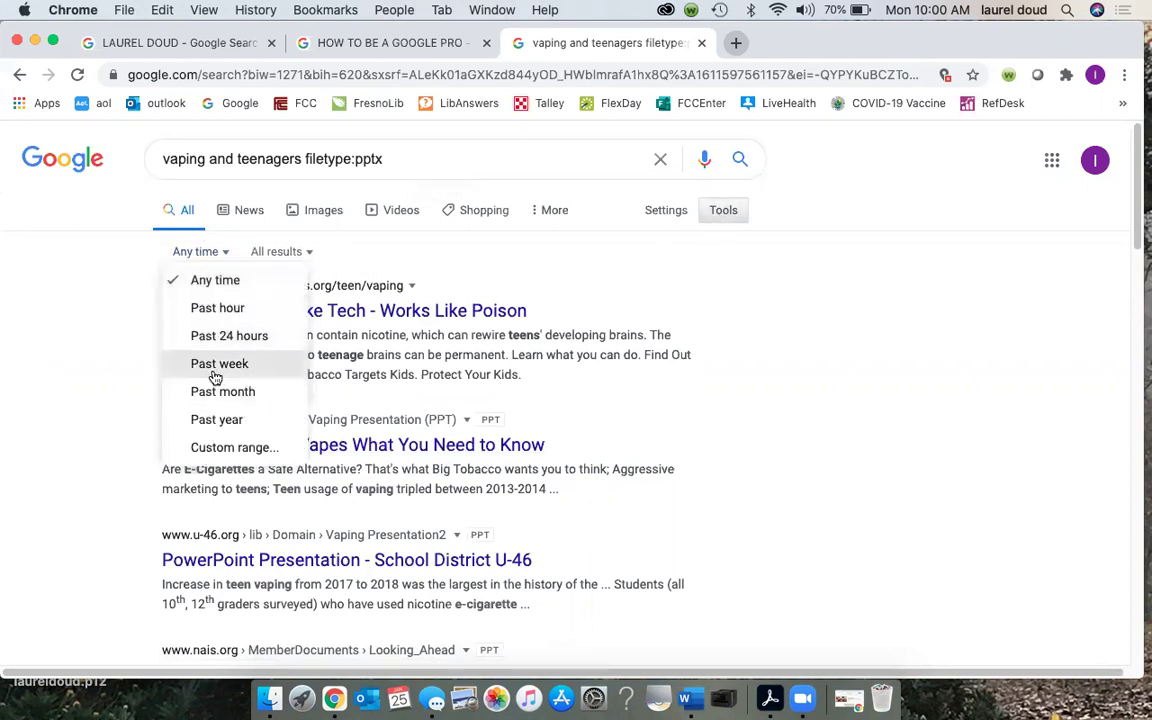
{"action": "left_click", "coordinate": [433, 160]}
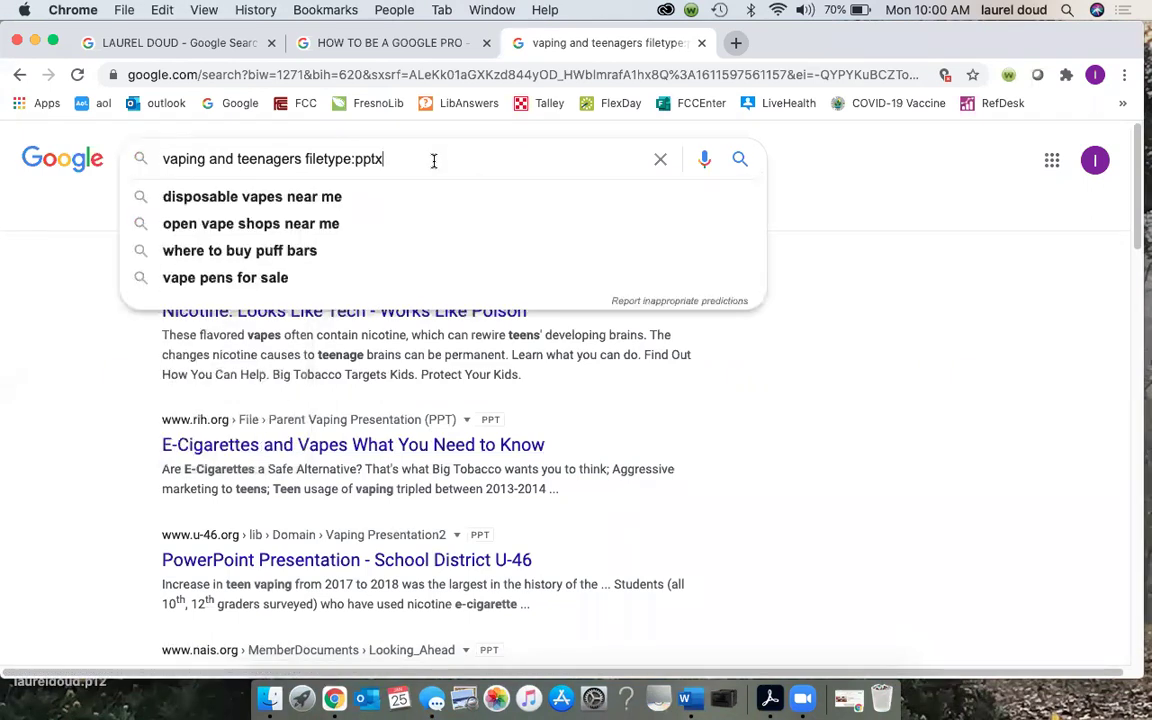
{"action": "key", "text": "Escape"}
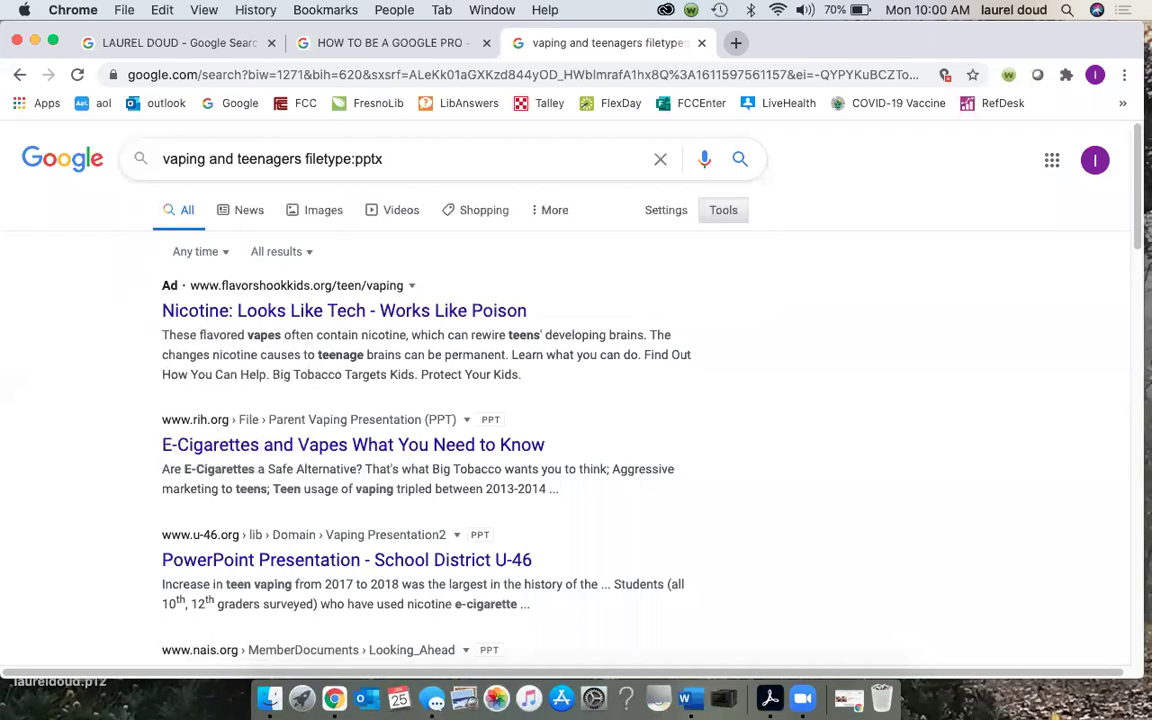
{"action": "type", "text": "site:org"}
{"action": "key", "text": "Return"}
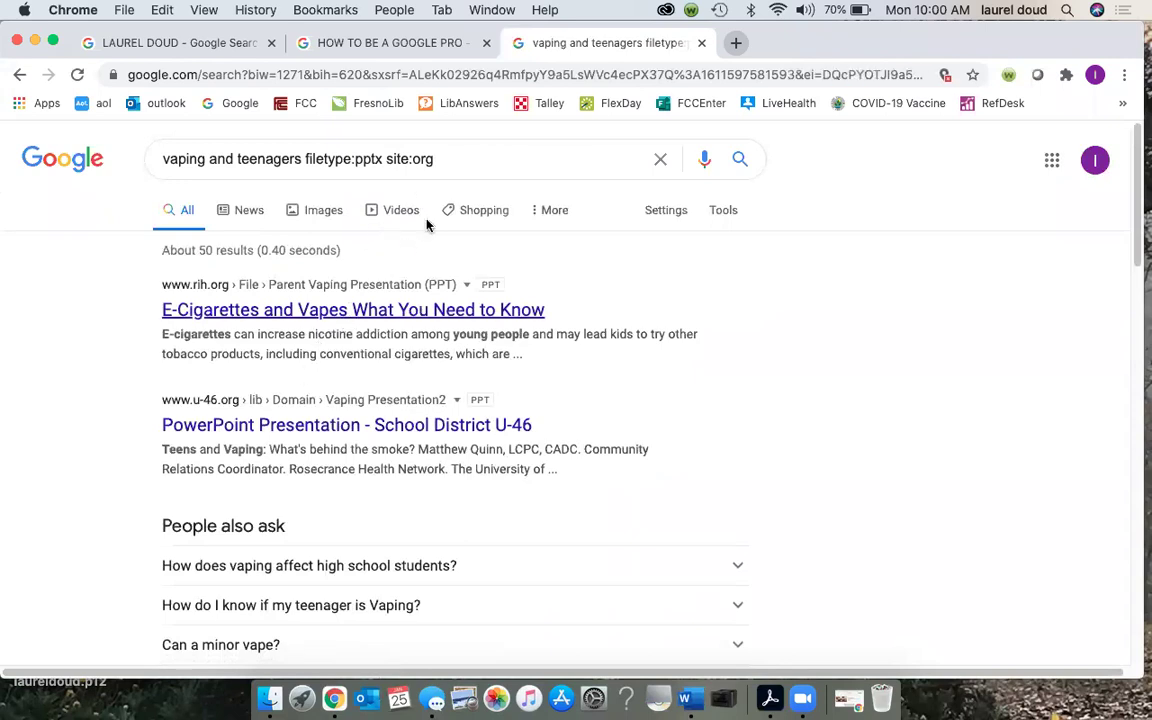
- Replace the file-type and organization limits with the NIH website by running the query "vaping and teenagers site:nih.gov"
{"action": "left_click_drag", "start_coordinate": [455, 159], "coordinate": [389, 160]}
{"action": "key", "text": "BackSpace"}
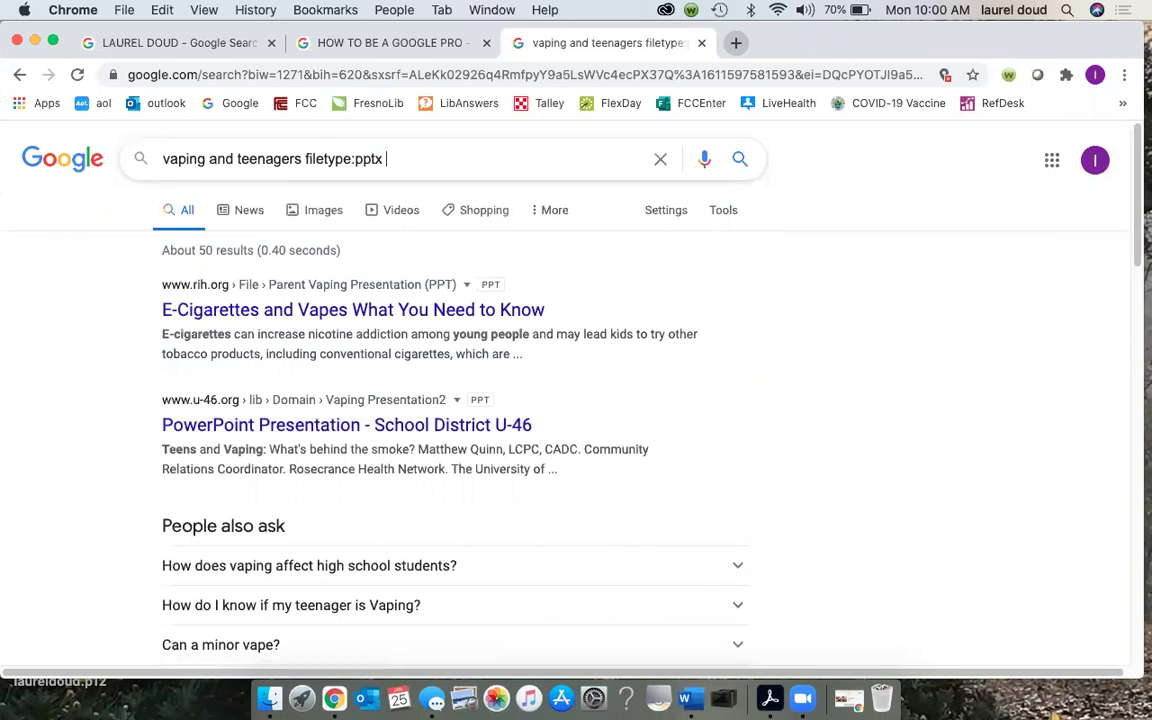
{"action": "left_click_drag", "start_coordinate": [390, 159], "coordinate": [306, 158]}
{"action": "key", "text": "BackSpace"}
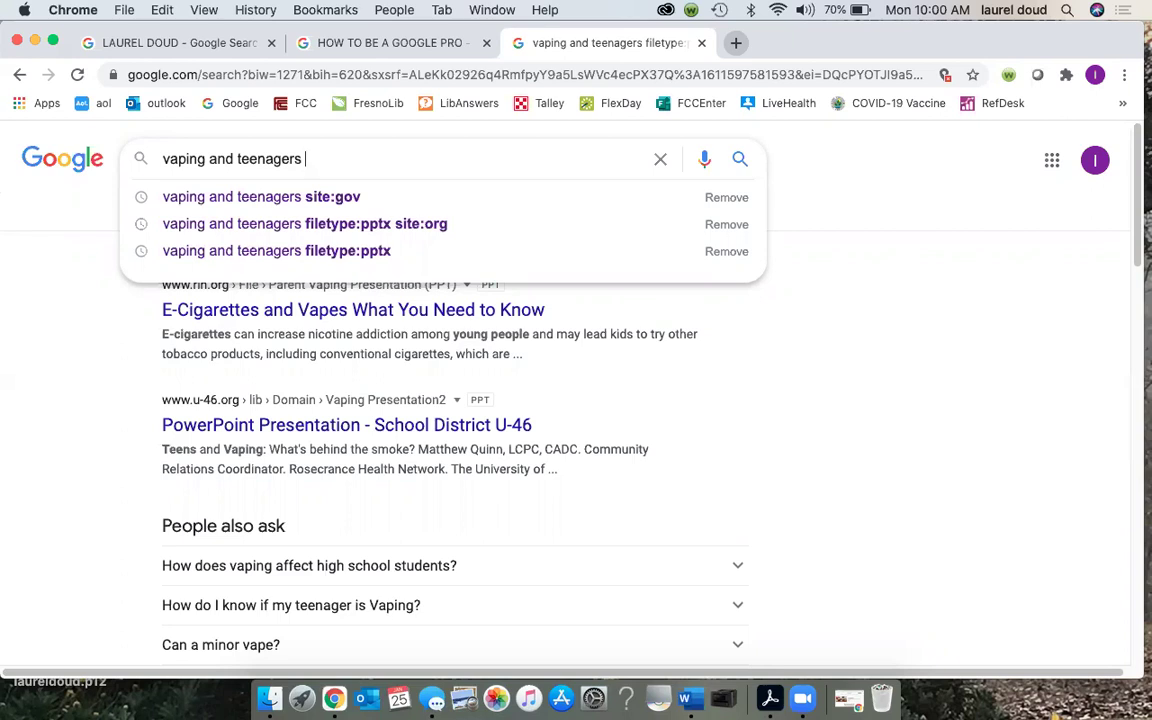
{"action": "type", "text": "site:nih.gov"}
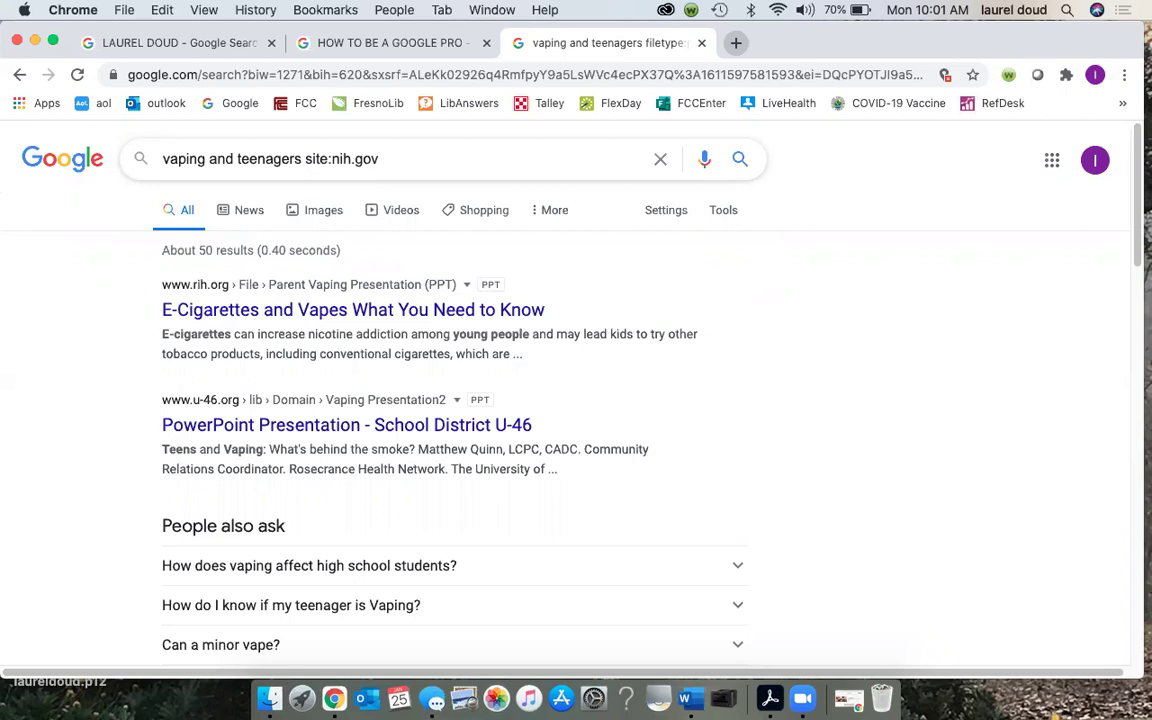
{"action": "key", "text": "Return"}
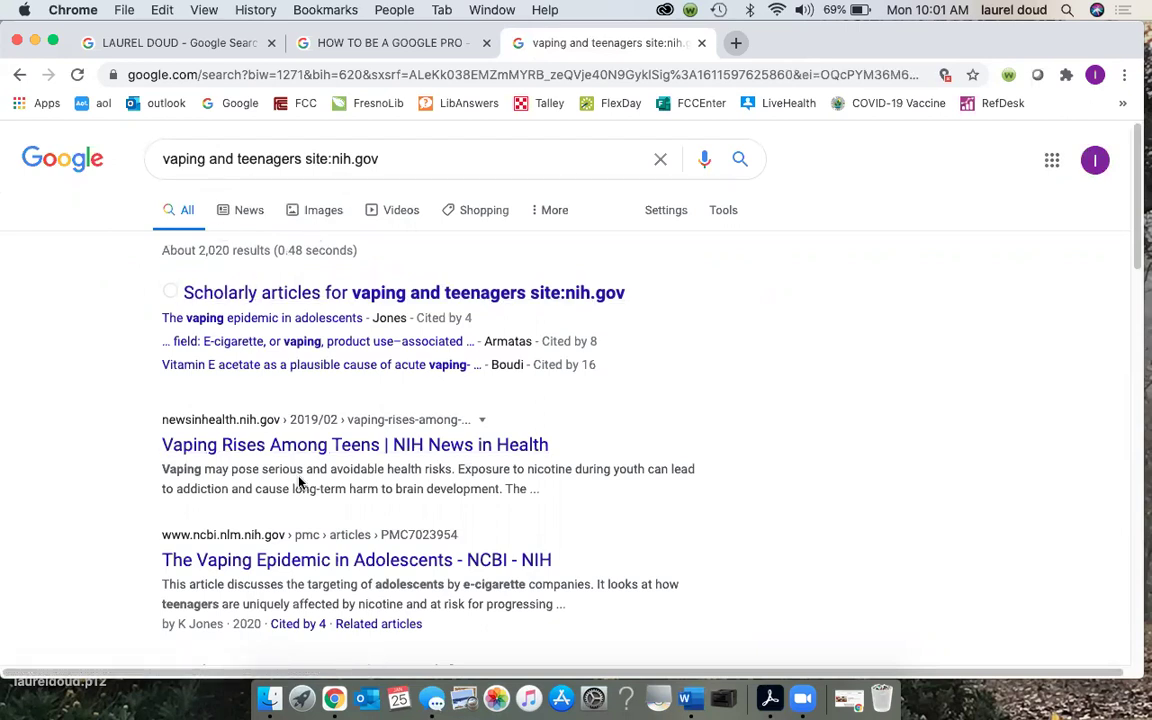
{"action": "scroll", "coordinate": [290, 480], "scroll_direction": "down", "scroll_amount": 1}
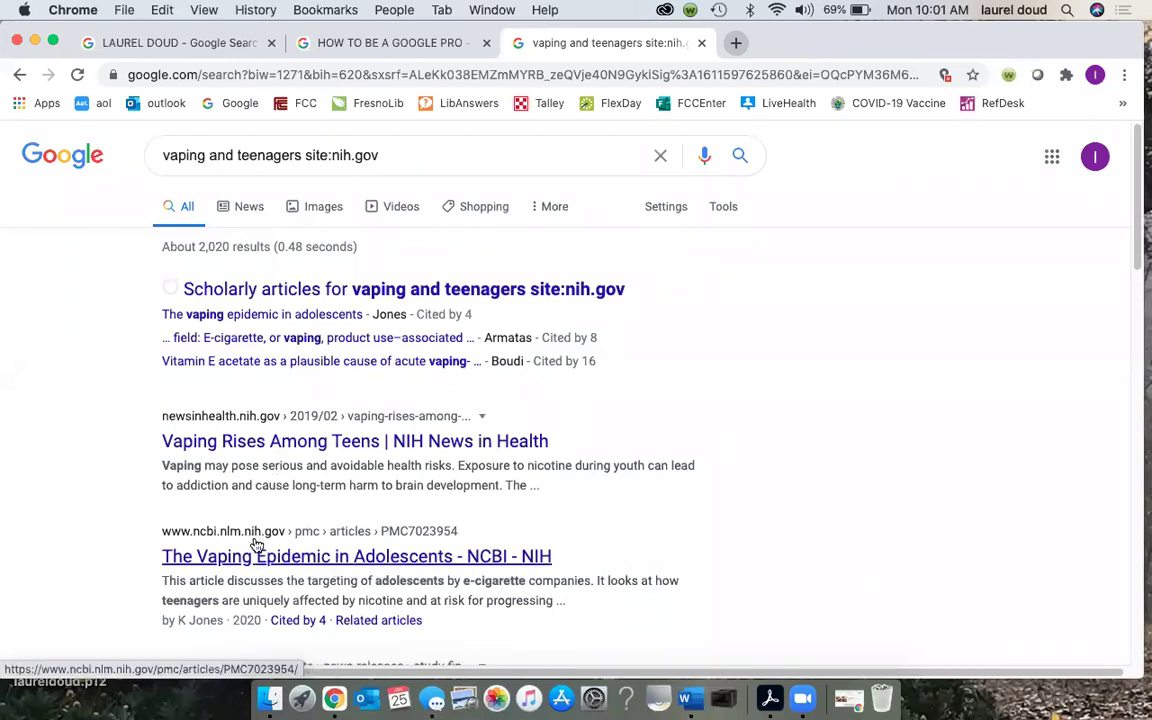
- Restrict the search to Stanford University's website by running the query "vaping and teenagers site:stanford.edu"
{"action": "left_click_drag", "start_coordinate": [381, 155], "coordinate": [340, 157]}
{"action": "key", "text": "BackSpace"}
{"action": "key", "text": "BackSpace"}
{"action": "type", "text": "s"}
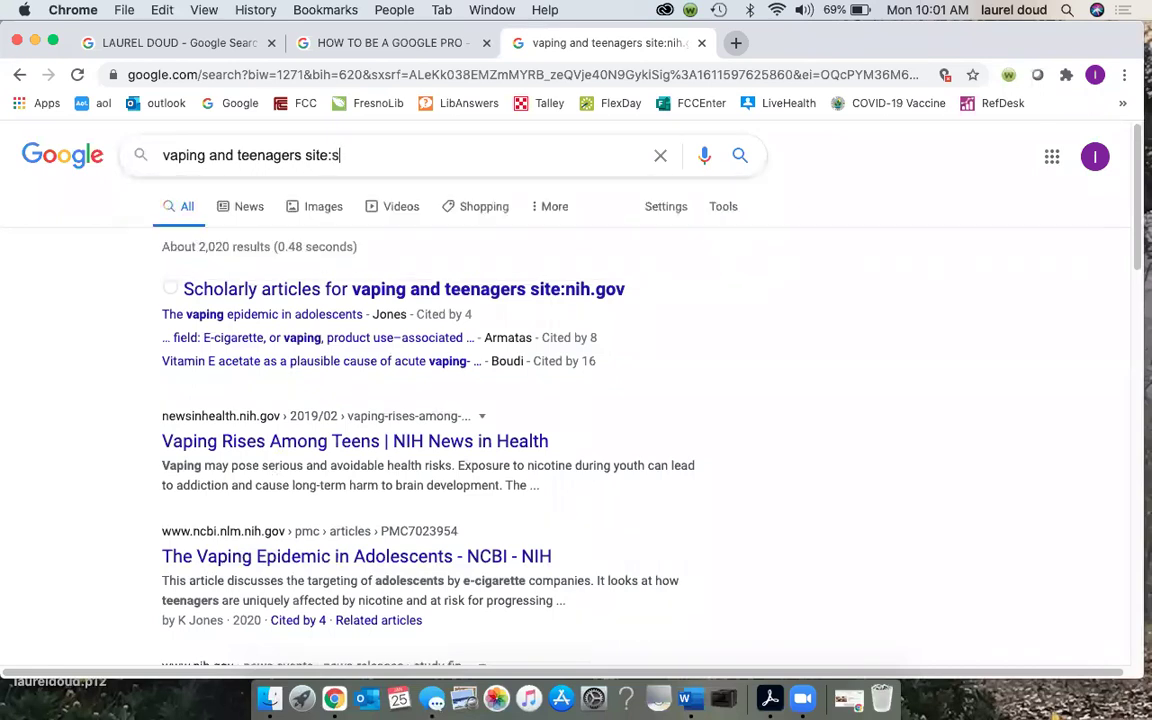
{"action": "type", "text": "tanford.edu"}
{"action": "key", "text": "Return"}
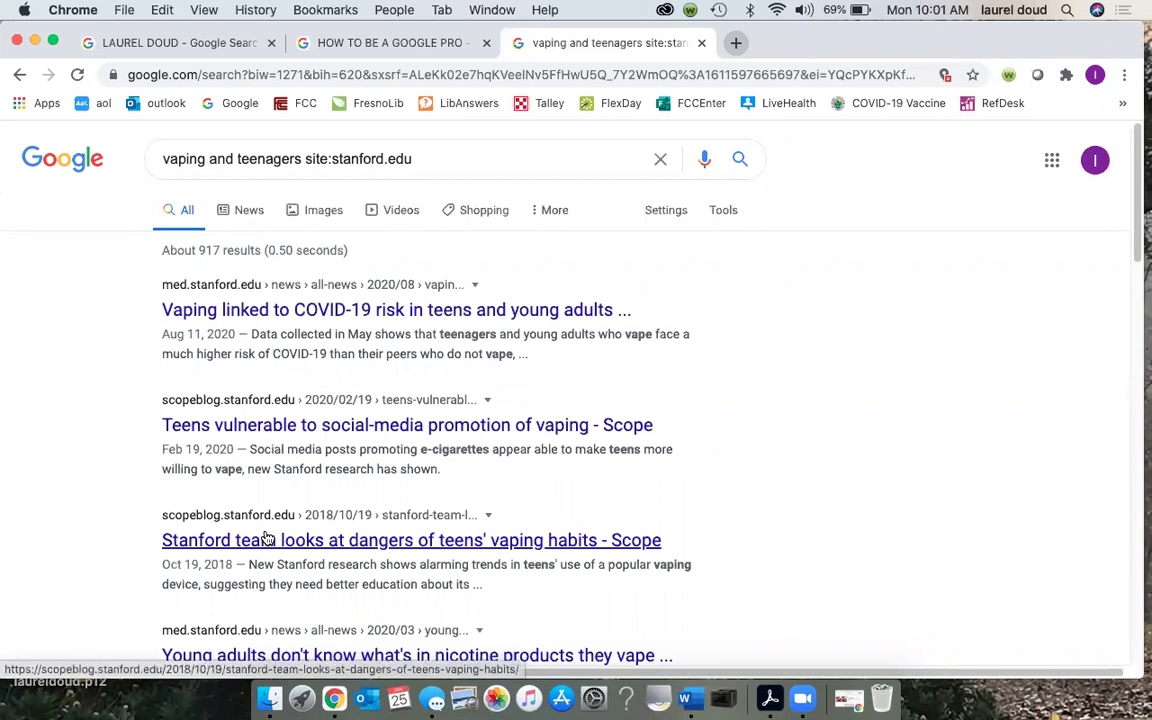
- Restrict the search to the Fresno Bee's website by running the query "vaping and teenagers site:fresnobee.com"
{"action": "left_click", "coordinate": [430, 157]}
{"action": "key", "text": "BackSpace"}
{"action": "key", "text": "BackSpace"}
{"action": "key", "text": "BackSpace"}
{"action": "key", "text": "BackSpace"}
{"action": "key", "text": "BackSpace"}
{"action": "key", "text": "BackSpace"}
{"action": "key", "text": "BackSpace"}
{"action": "key", "text": "BackSpace"}
{"action": "key", "text": "BackSpace"}
{"action": "key", "text": "BackSpace"}
{"action": "key", "text": "BackSpace"}
{"action": "key", "text": "BackSpace"}
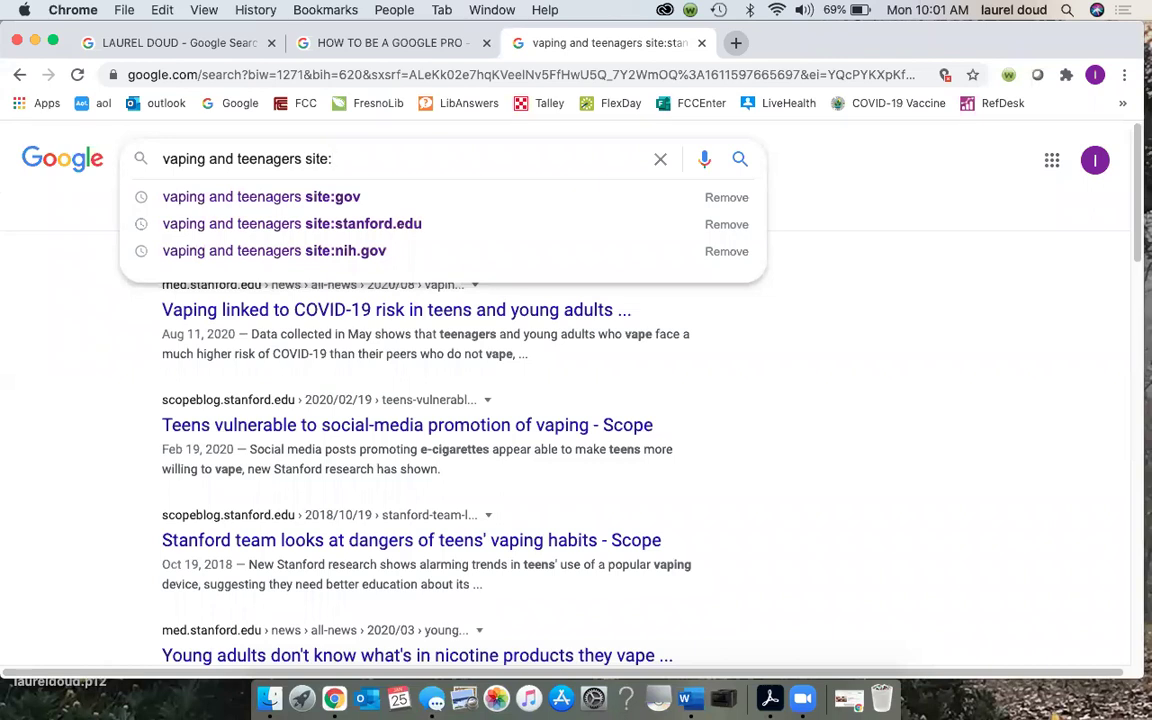
{"action": "type", "text": "fresnobee.com"}
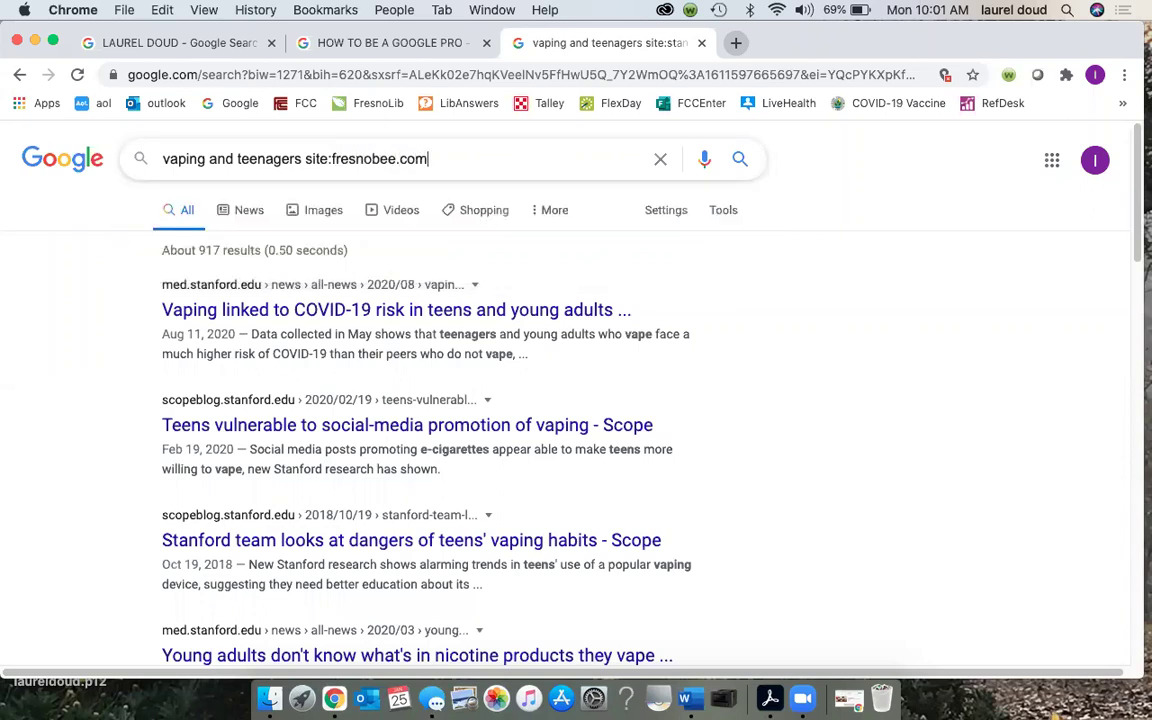
{"action": "key", "text": "Return"}
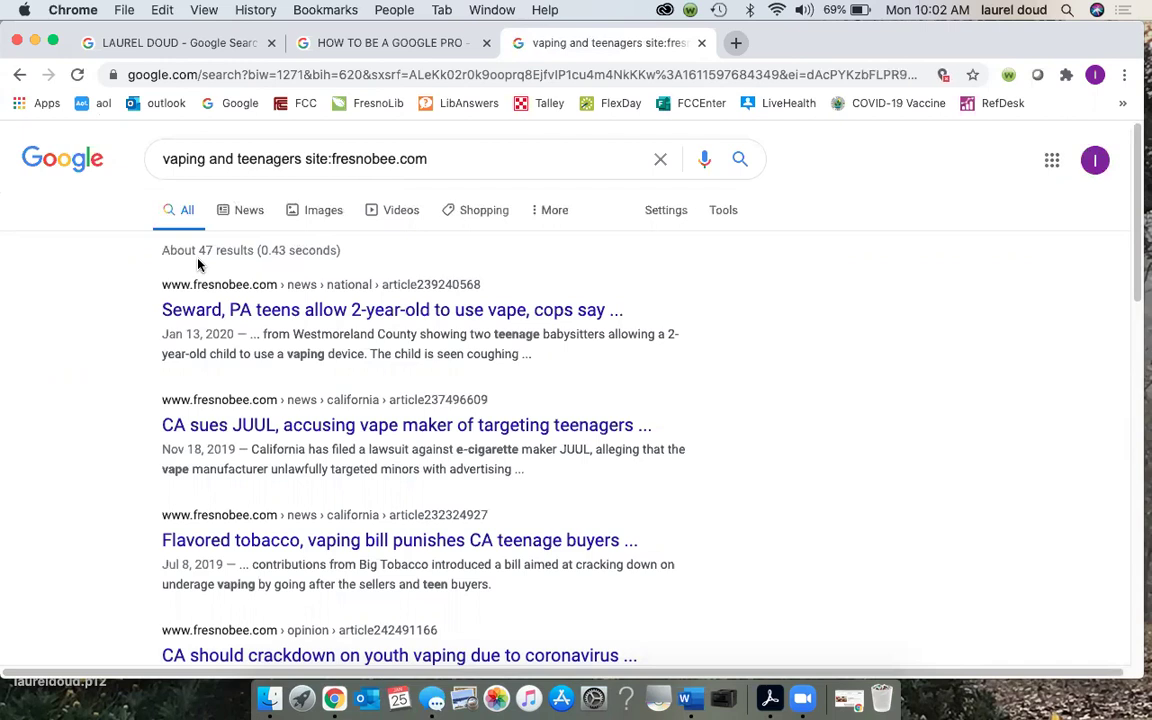
{"action": "left_click", "coordinate": [283, 326]}
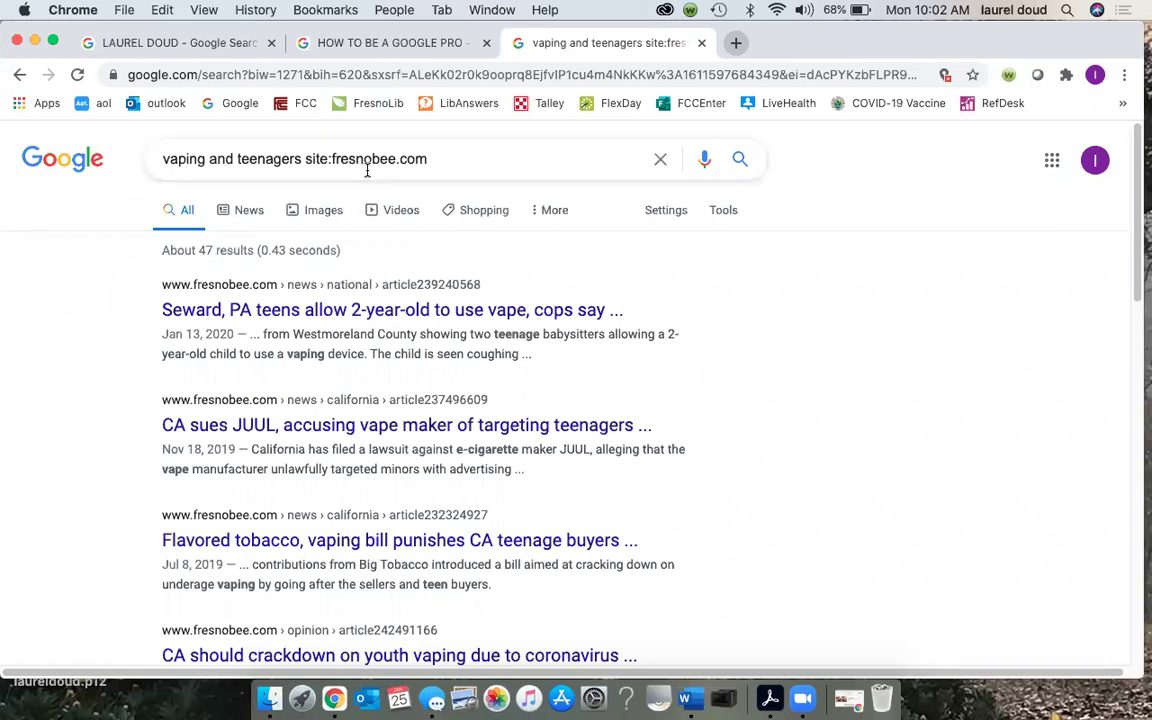
- Limit the search to the ABC30 news website by running the query "vaping and teenagers site:abc30.com"
{"action": "left_click_drag", "start_coordinate": [436, 158], "coordinate": [349, 160]}
{"action": "key", "text": "BackSpace"}
{"action": "key", "text": "BackSpace"}
{"action": "key", "text": "BackSpace"}
{"action": "key", "text": "BackSpace"}
{"action": "type", "text": "abc."}
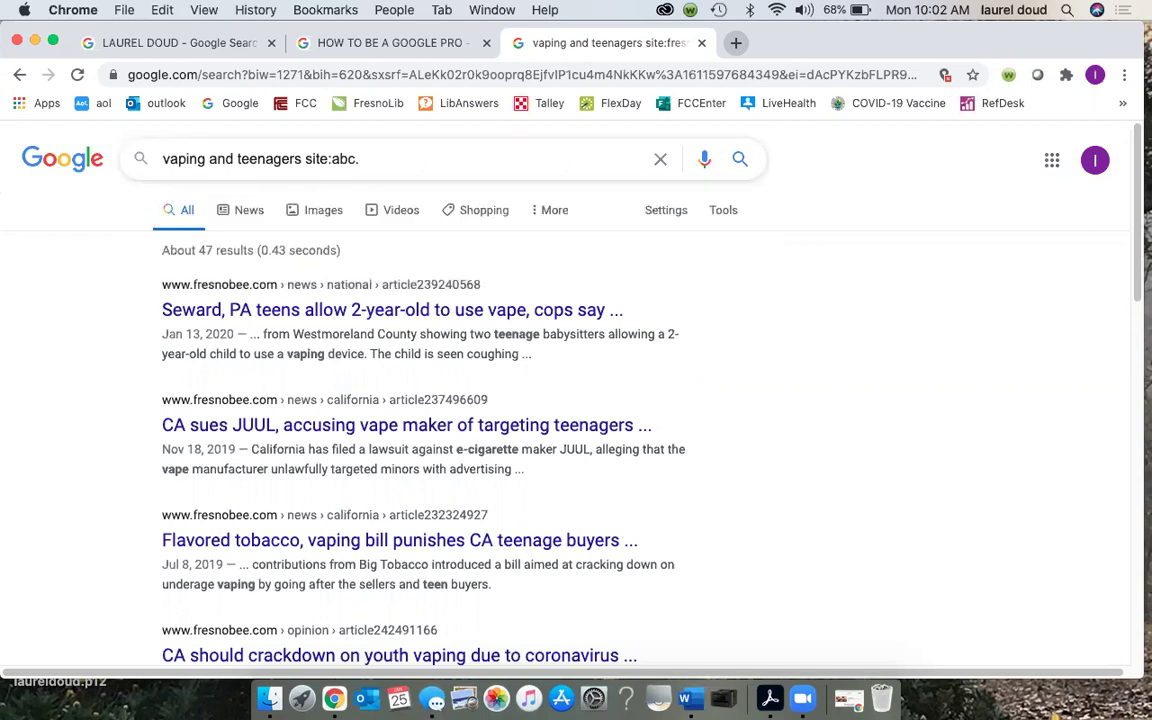
{"action": "key", "text": "BackSpace"}
{"action": "type", "text": "30.com"}
{"action": "key", "text": "Return"}
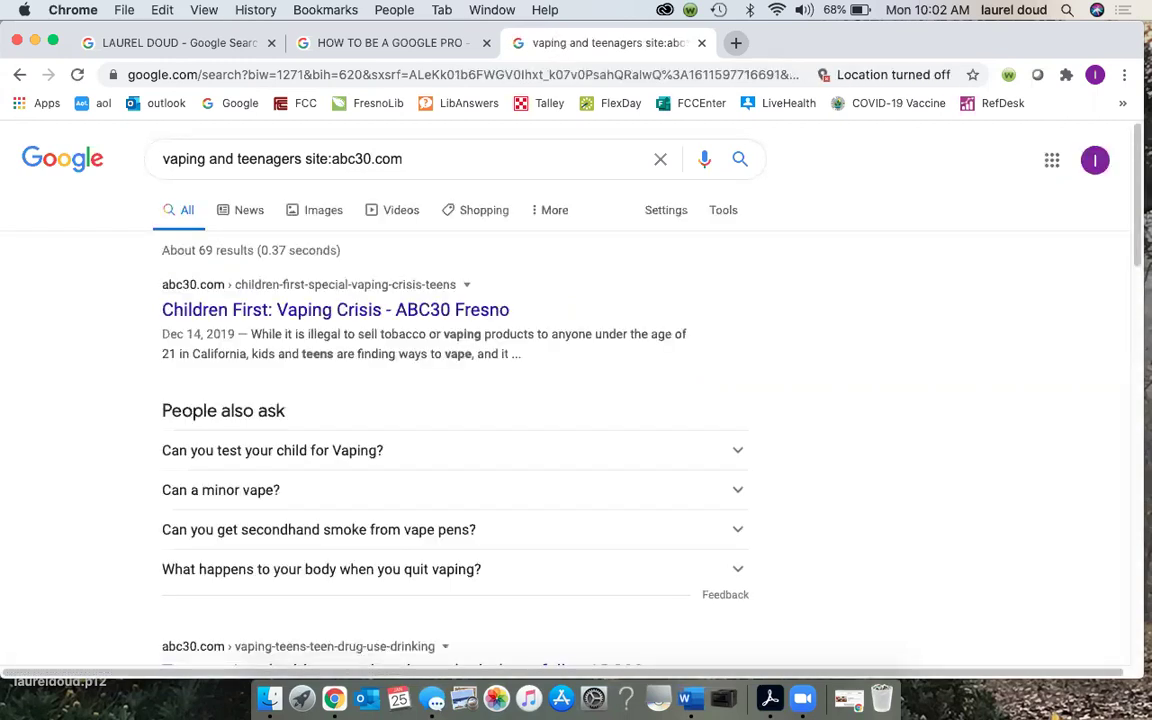
{"action": "left_click", "coordinate": [282, 286]}
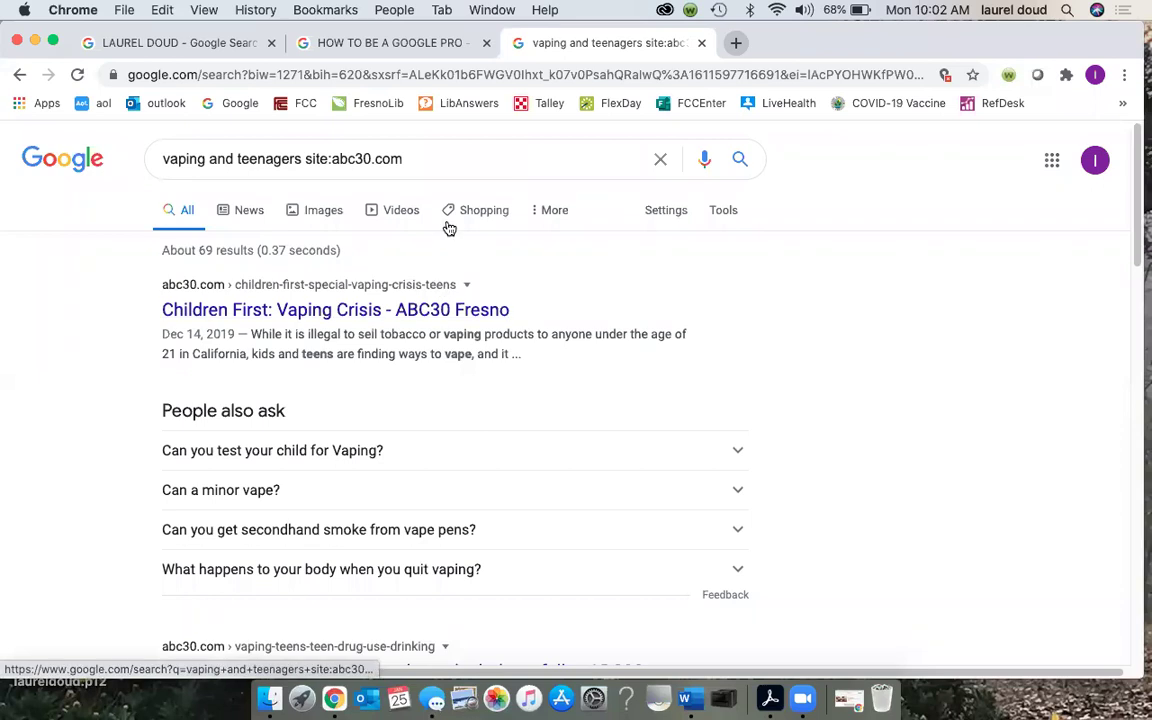
- Replace the whole query with the previously used search "trio program site:fresnocitycollege.edu" and run it
{"action": "left_click_drag", "start_coordinate": [414, 159], "coordinate": [330, 158]}
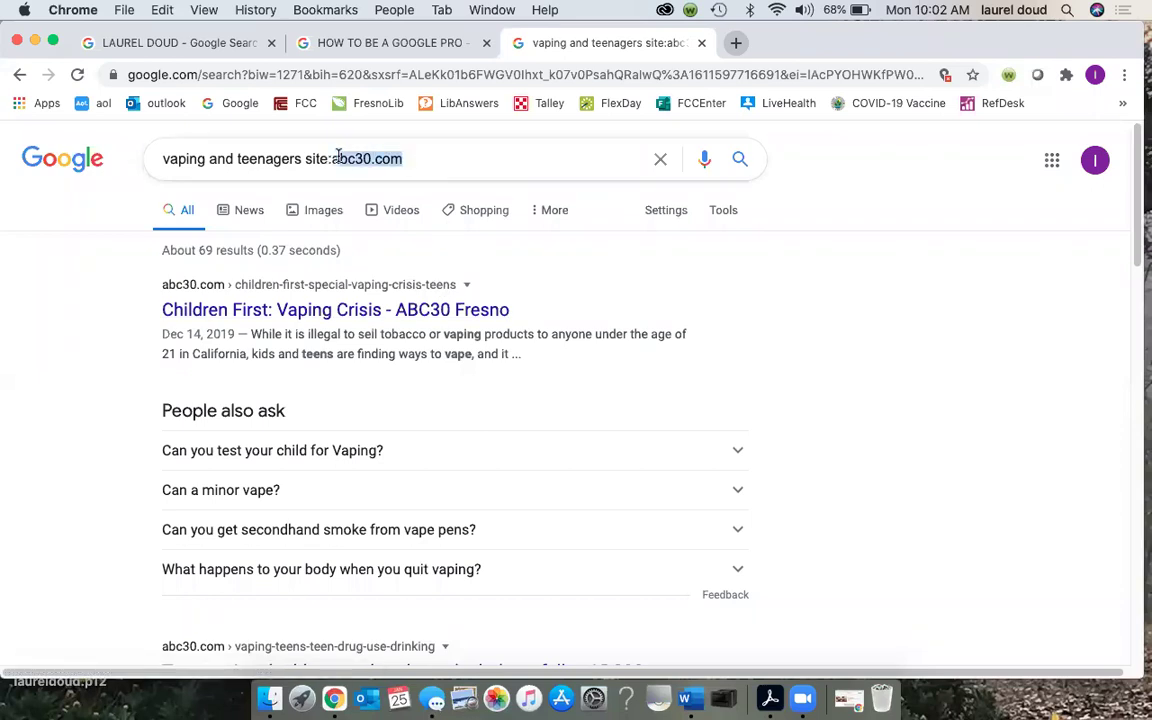
{"action": "key", "text": "BackSpace"}
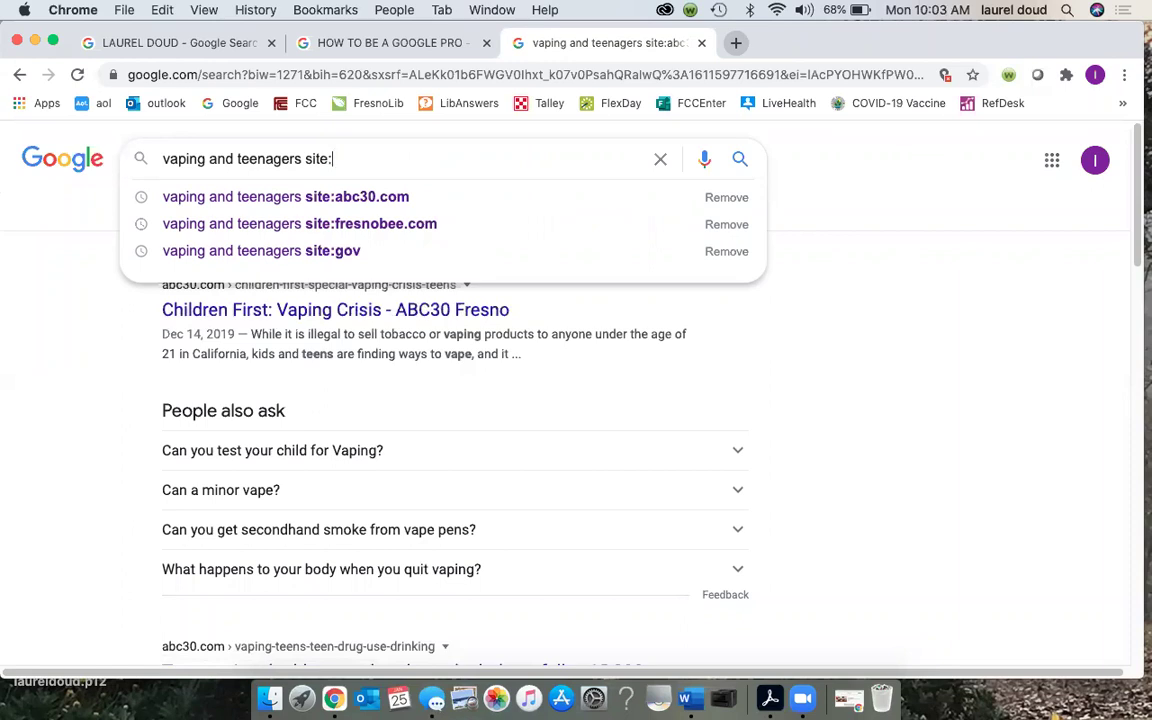
{"action": "key", "text": "BackSpace"}
{"action": "key", "text": "BackSpace"}
{"action": "key", "text": "BackSpace"}
{"action": "key", "text": "BackSpace"}
{"action": "key", "text": "BackSpace"}
{"action": "key", "text": "BackSpace"}
{"action": "key", "text": "BackSpace"}
{"action": "key", "text": "BackSpace"}
{"action": "key", "text": "BackSpace"}
{"action": "key", "text": "BackSpace"}
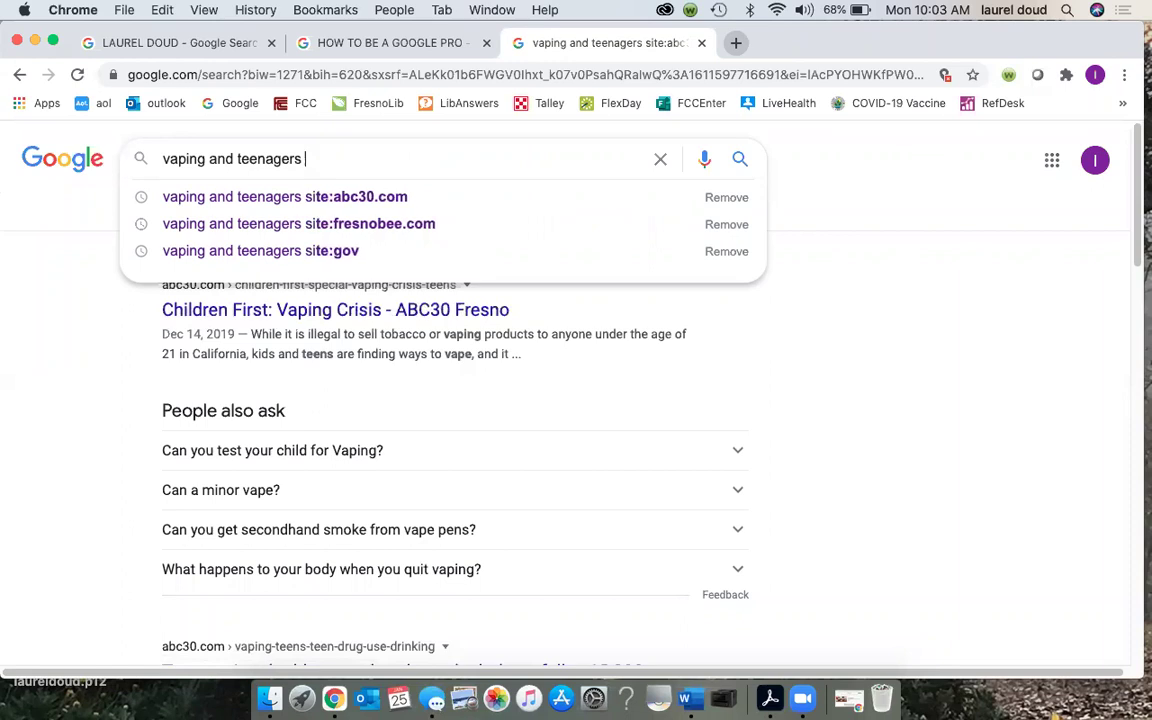
{"action": "key", "text": "BackSpace"}
{"action": "key", "text": "BackSpace"}
{"action": "key", "text": "BackSpace"}
{"action": "key", "text": "BackSpace"}
{"action": "key", "text": "BackSpace"}
{"action": "key", "text": "BackSpace"}
{"action": "key", "text": "BackSpace"}
{"action": "key", "text": "BackSpace"}
{"action": "key", "text": "BackSpace"}
{"action": "key", "text": "BackSpace"}
{"action": "key", "text": "BackSpace"}
{"action": "key", "text": "BackSpace"}
{"action": "key", "text": "BackSpace"}
{"action": "key", "text": "BackSpace"}
{"action": "key", "text": "BackSpace"}
{"action": "key", "text": "BackSpace"}
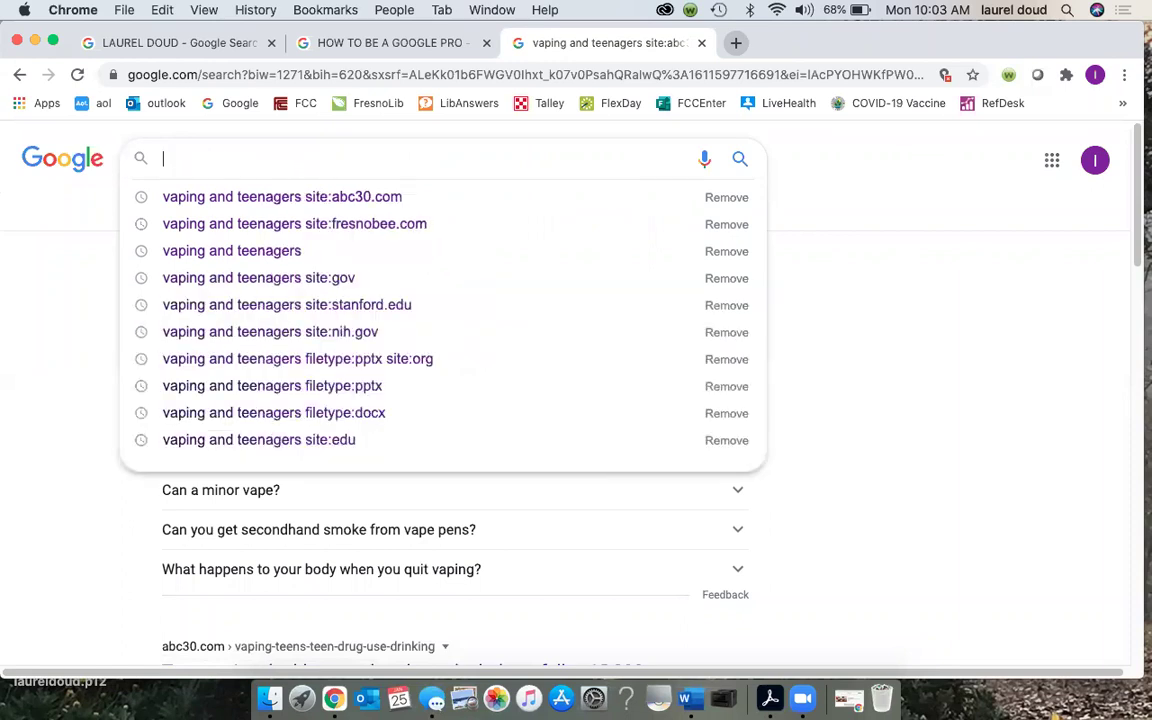
{"action": "type", "text": "trio"}
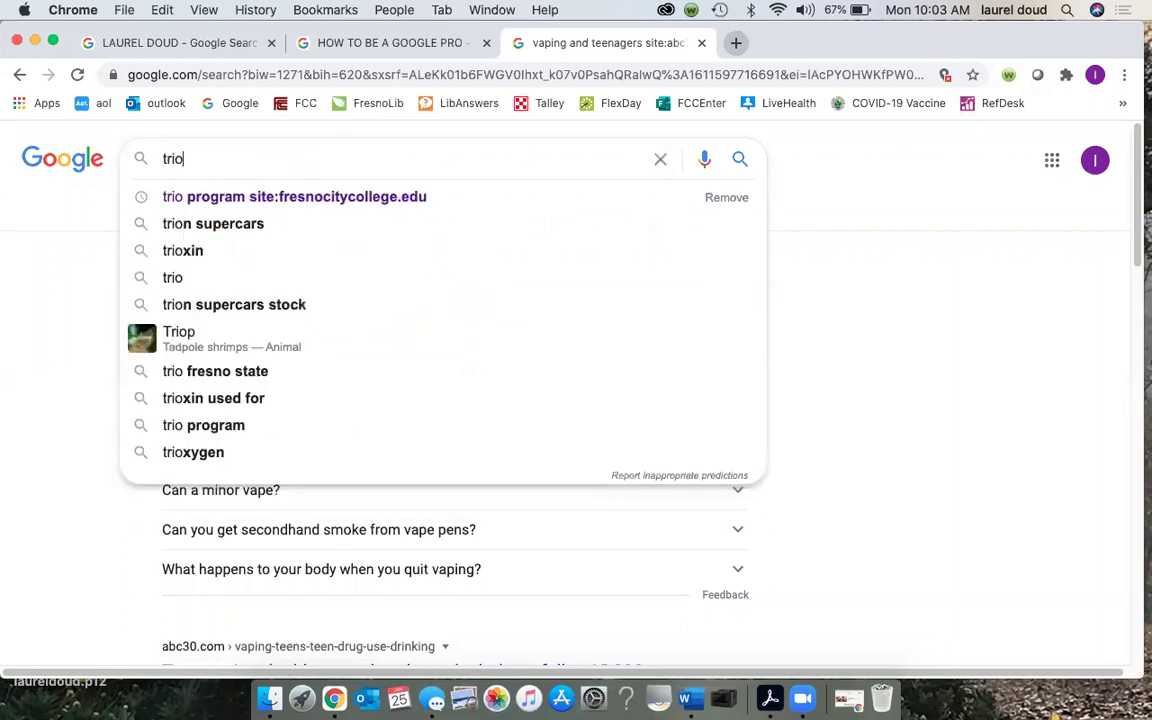
{"action": "left_click", "coordinate": [345, 197]}
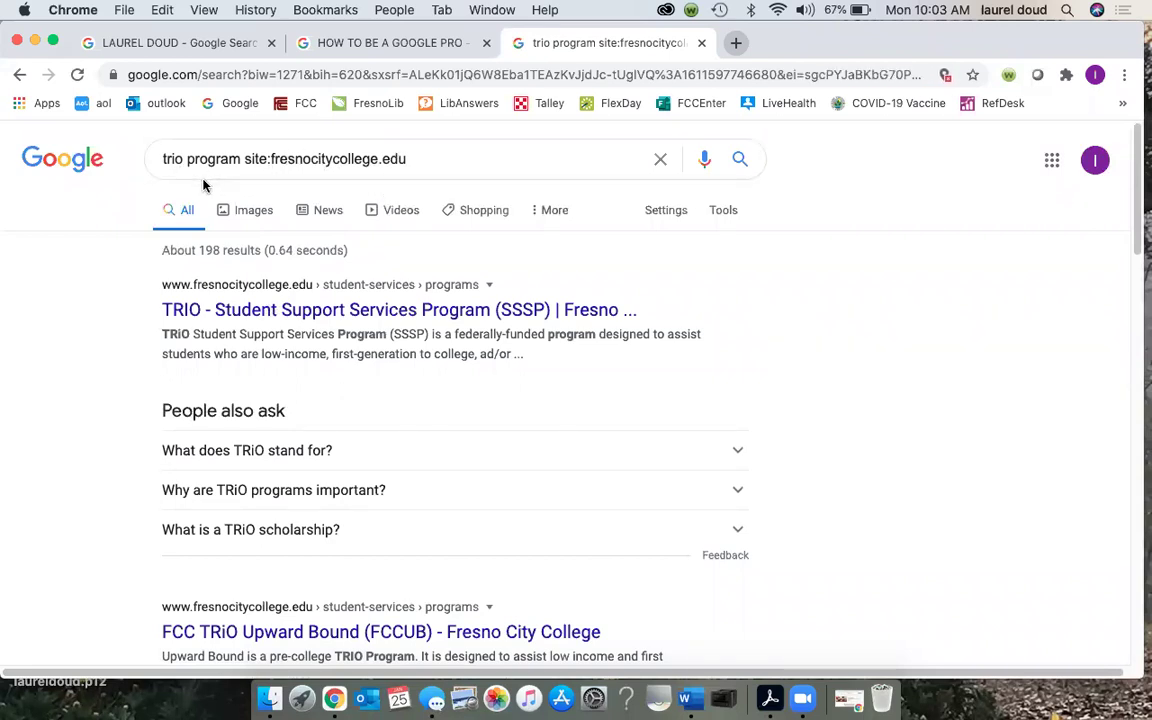
- Search the student newspaper's website for parking by running the query "parking site:therampageonline.com"
{"action": "left_click", "coordinate": [423, 159]}
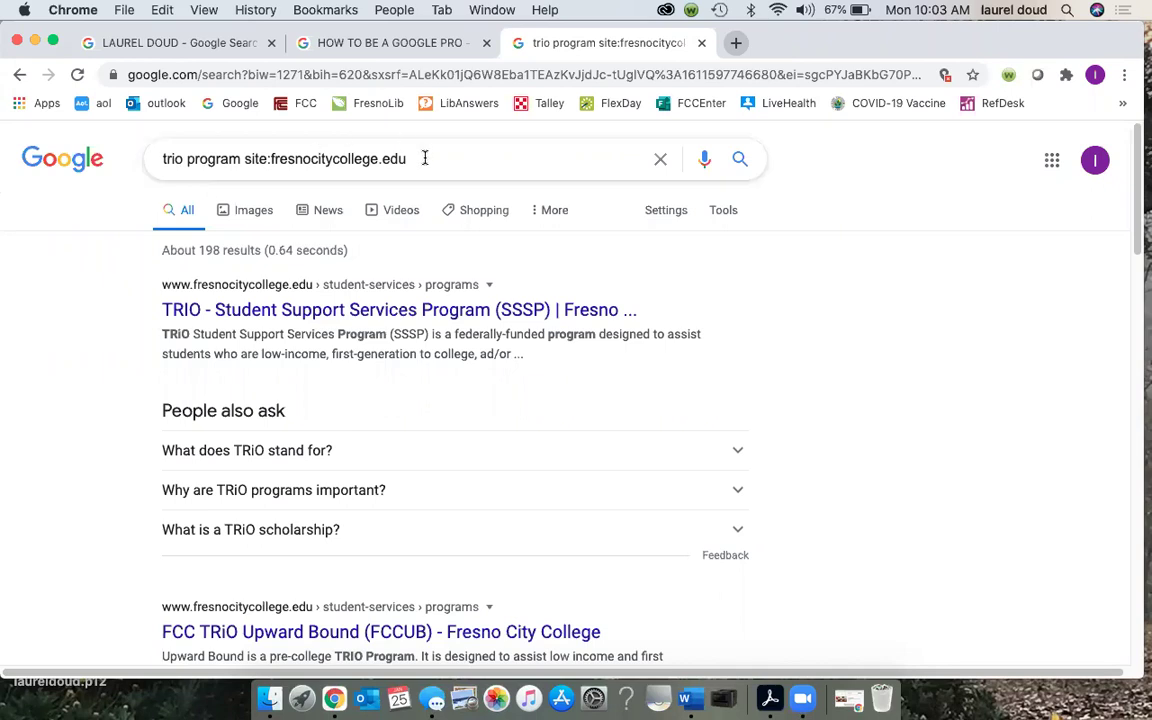
{"action": "left_click_drag", "start_coordinate": [423, 159], "coordinate": [147, 165]}
{"action": "type", "text": "p"}
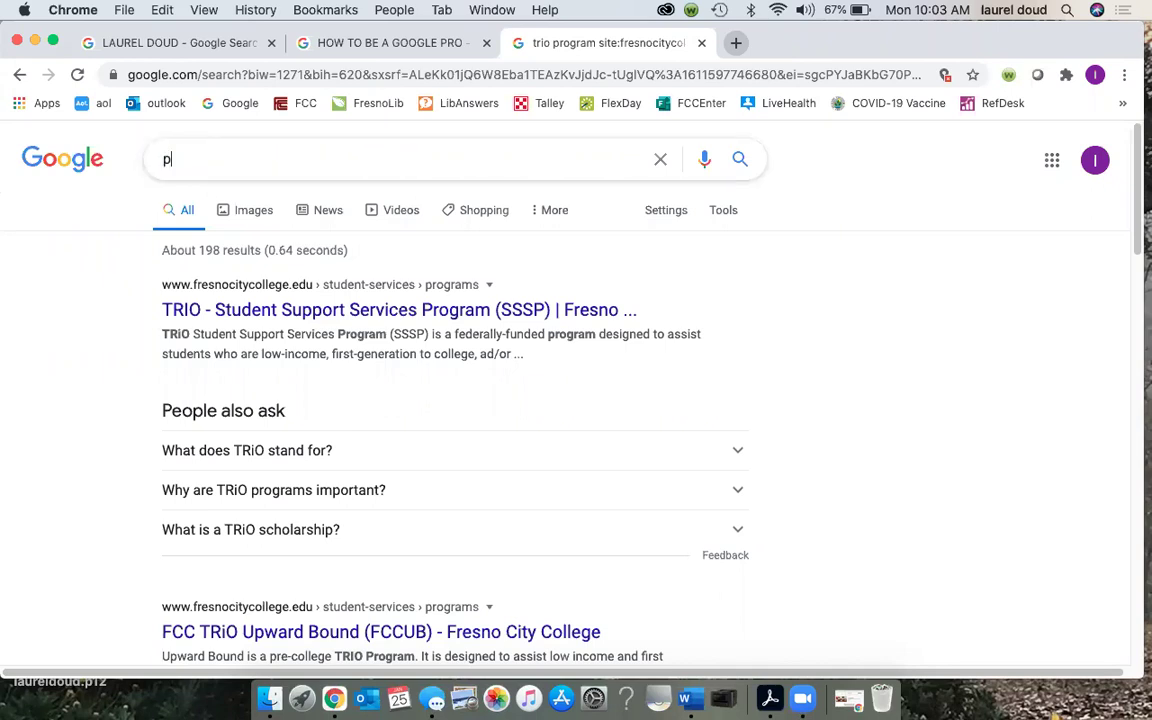
{"action": "type", "text": "arking "}
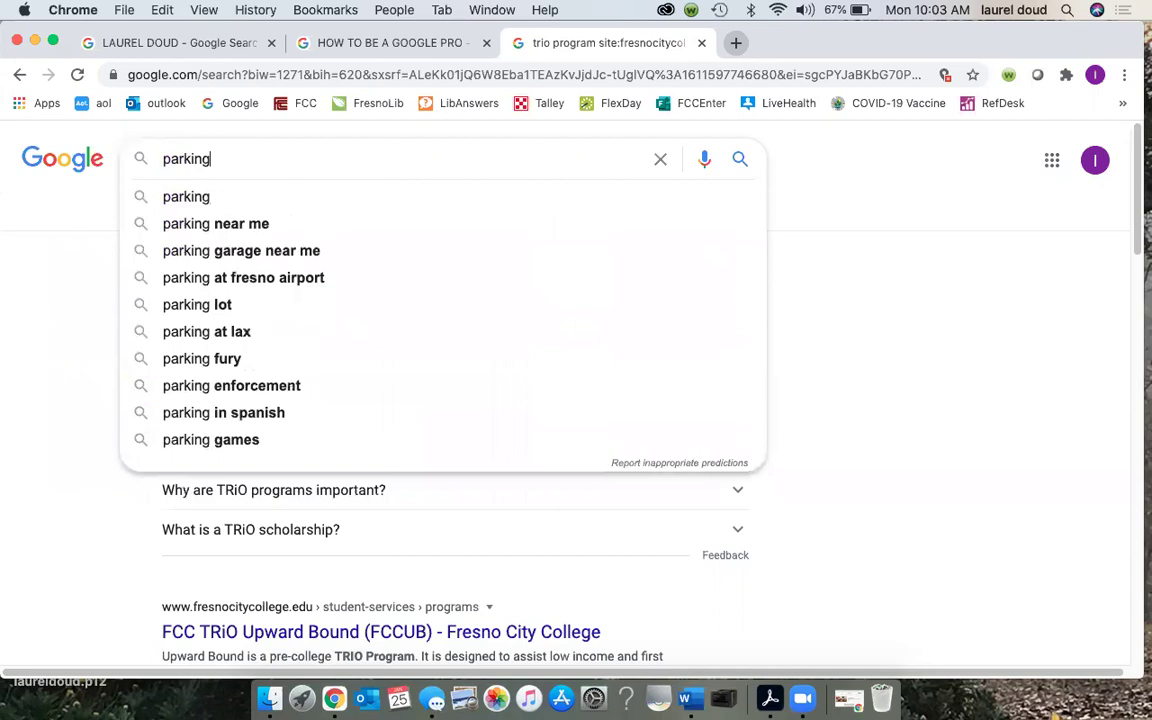
{"action": "type", "text": "si"}
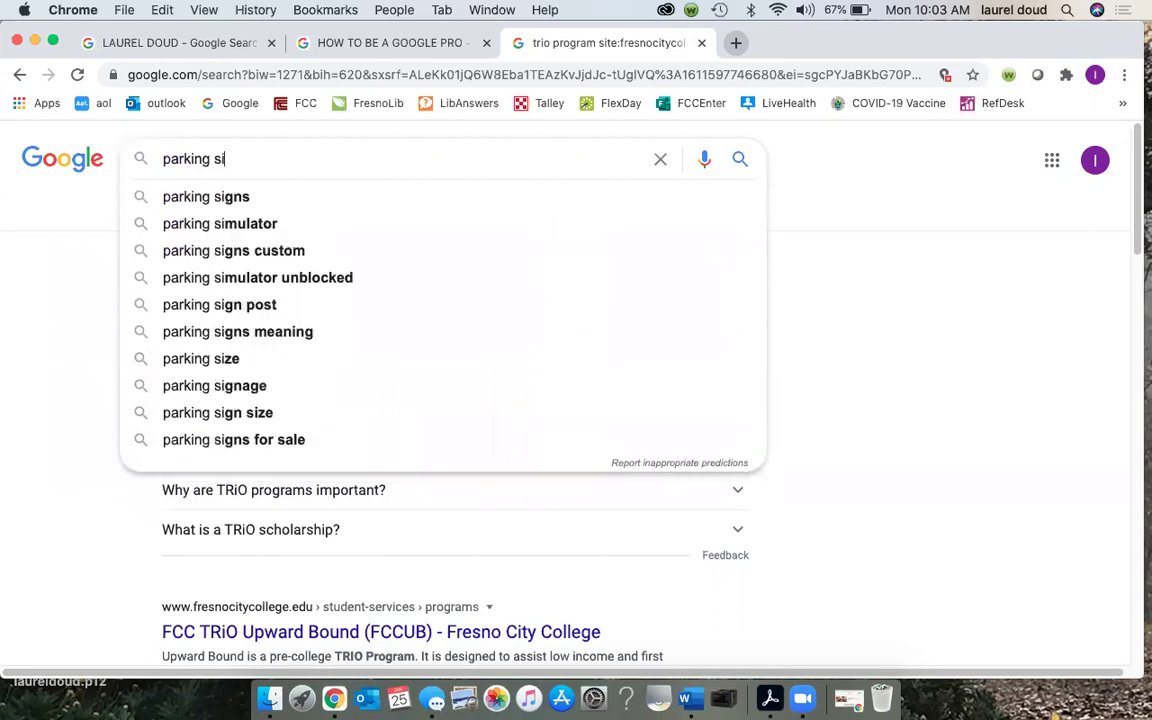
{"action": "type", "text": "te:"}
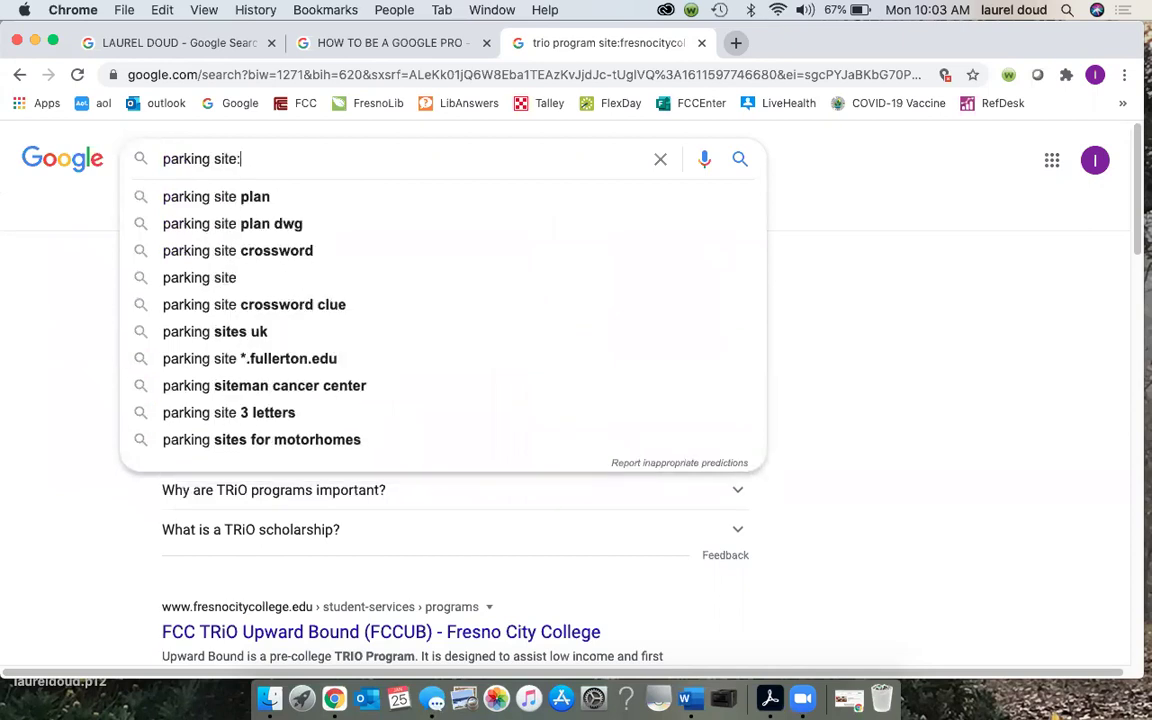
{"action": "type", "text": "ther"}
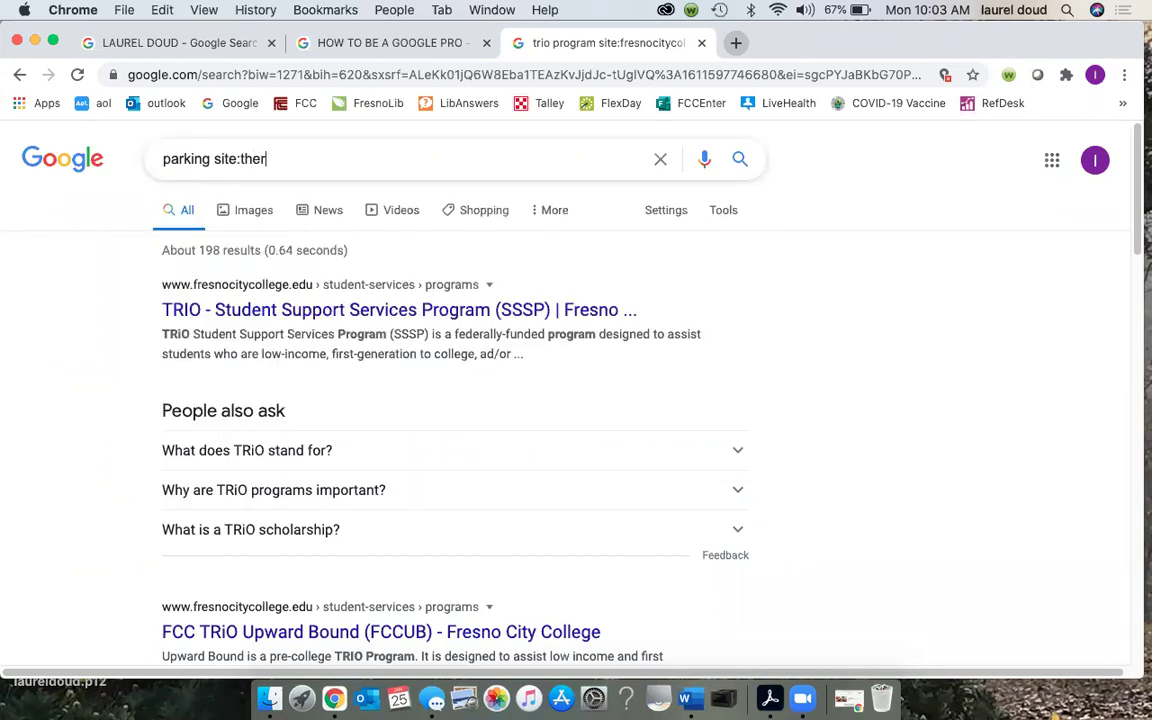
{"action": "type", "text": "ampageonline.com"}
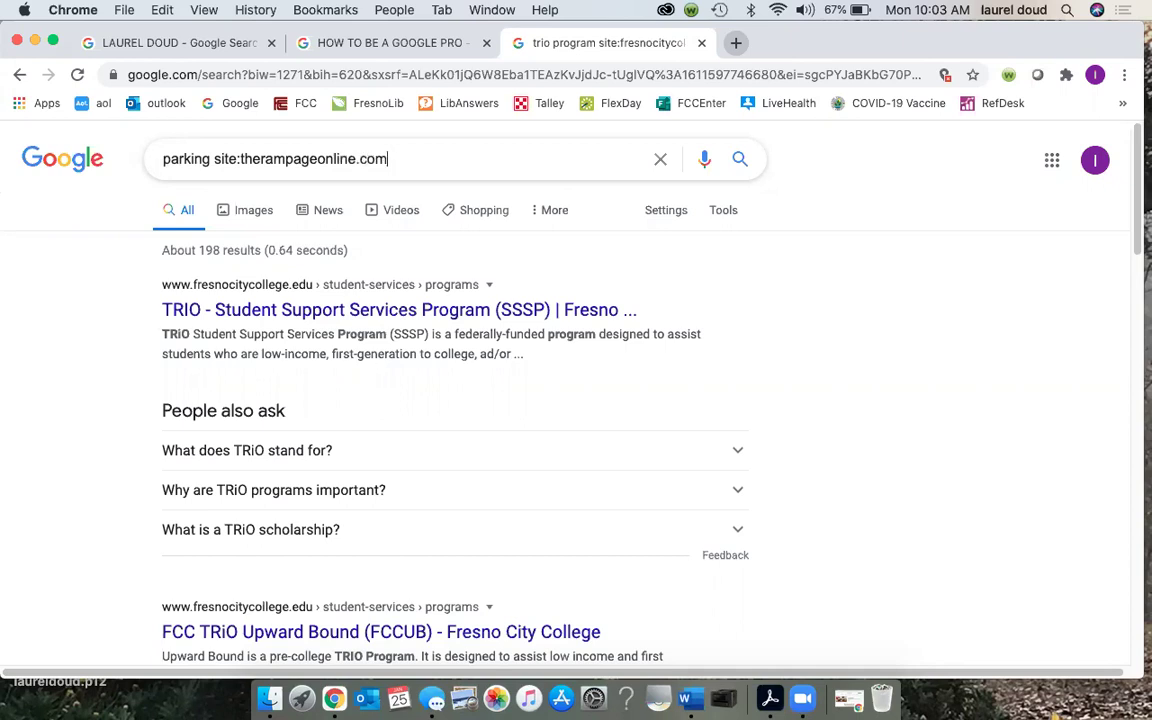
{"action": "key", "text": "Return"}
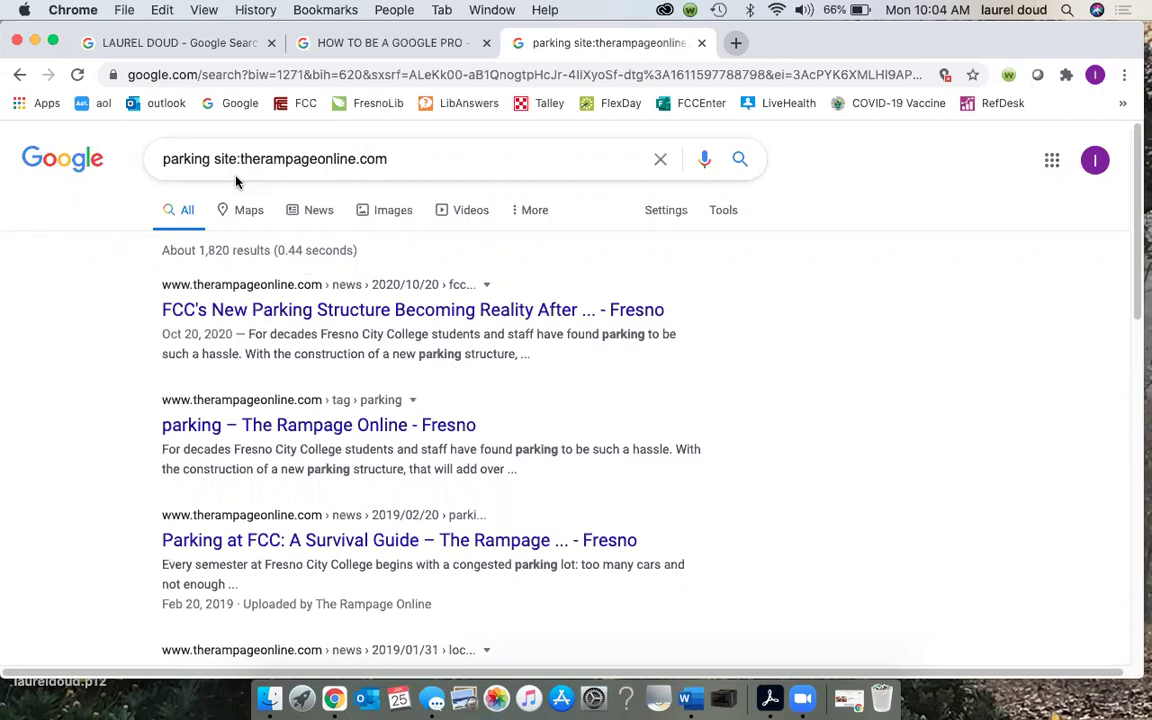
- Replace the parking query with an unquoted search for climate change across all websites
{"action": "left_click_drag", "start_coordinate": [389, 158], "coordinate": [142, 163]}
{"action": "key", "text": "BackSpace"}
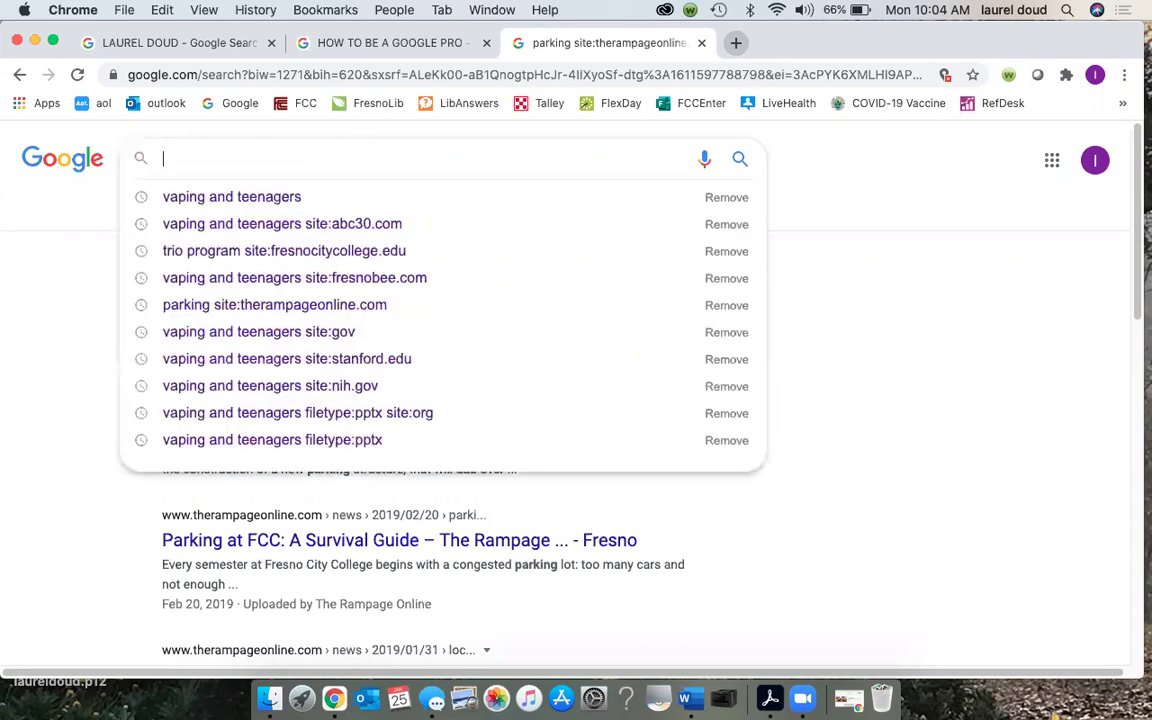
{"action": "type", "text": "climate change"}
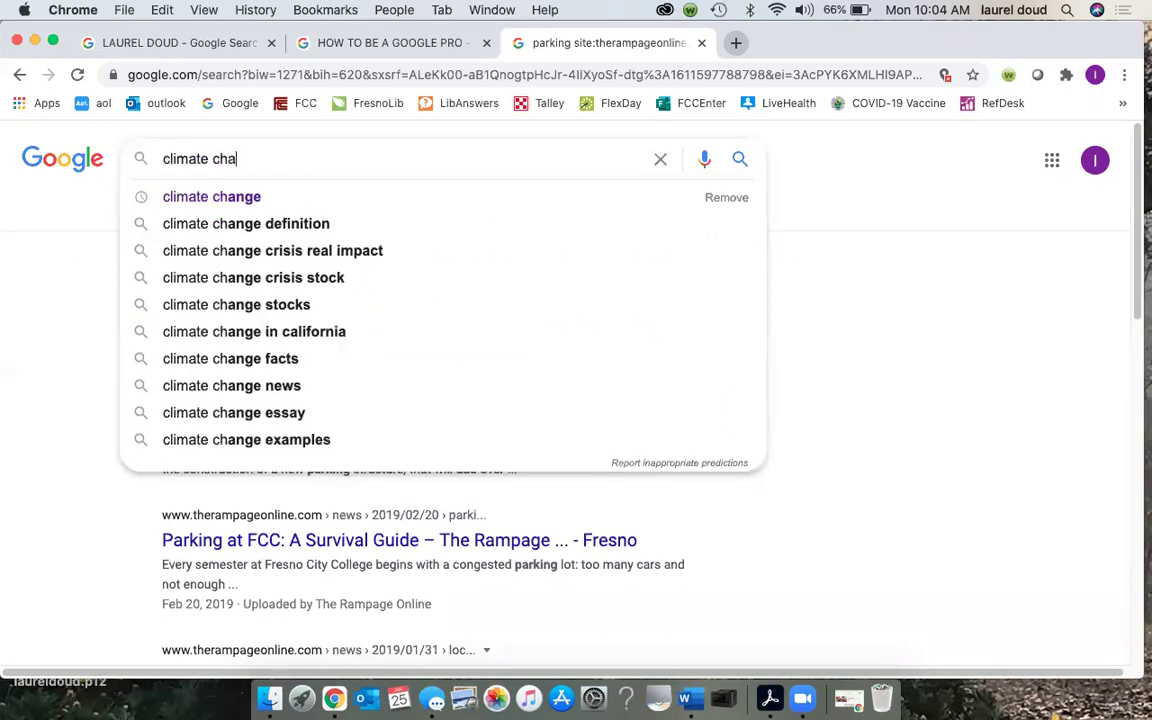
{"action": "key", "text": "Return"}
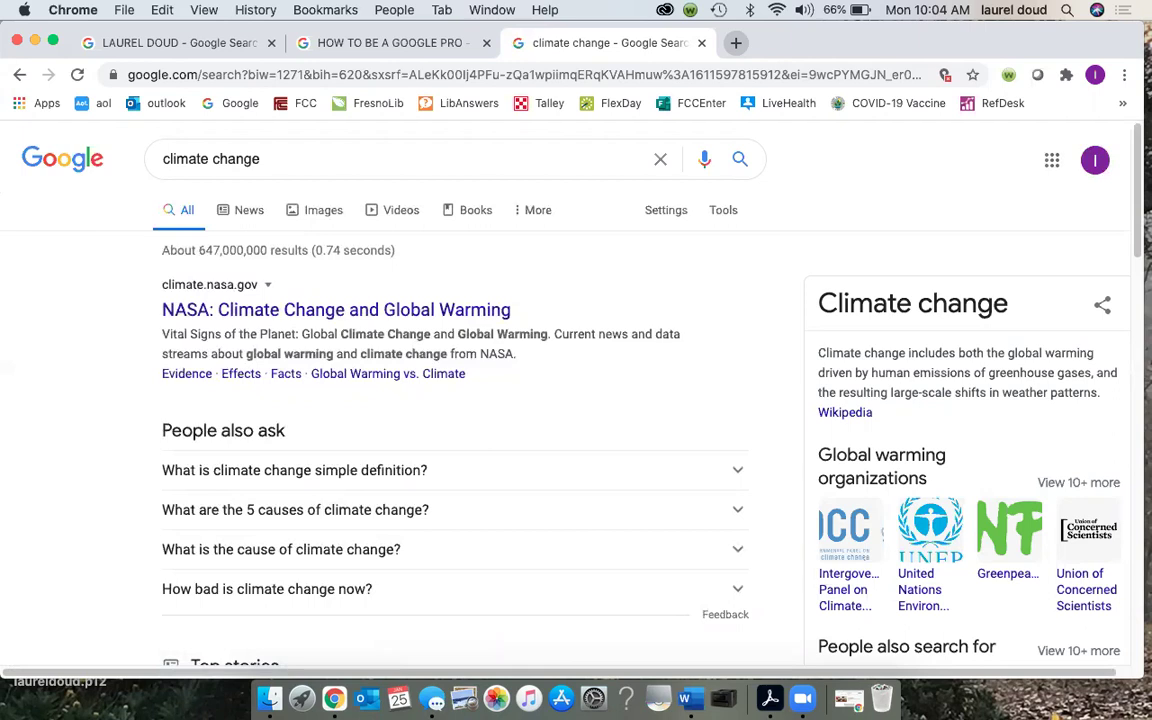
- Enclose climate change in quotation marks and run it as an exact-phrase search
{"action": "left_click", "coordinate": [163, 164]}
{"action": "type", "text": "\""}
{"action": "left_click", "coordinate": [304, 150]}
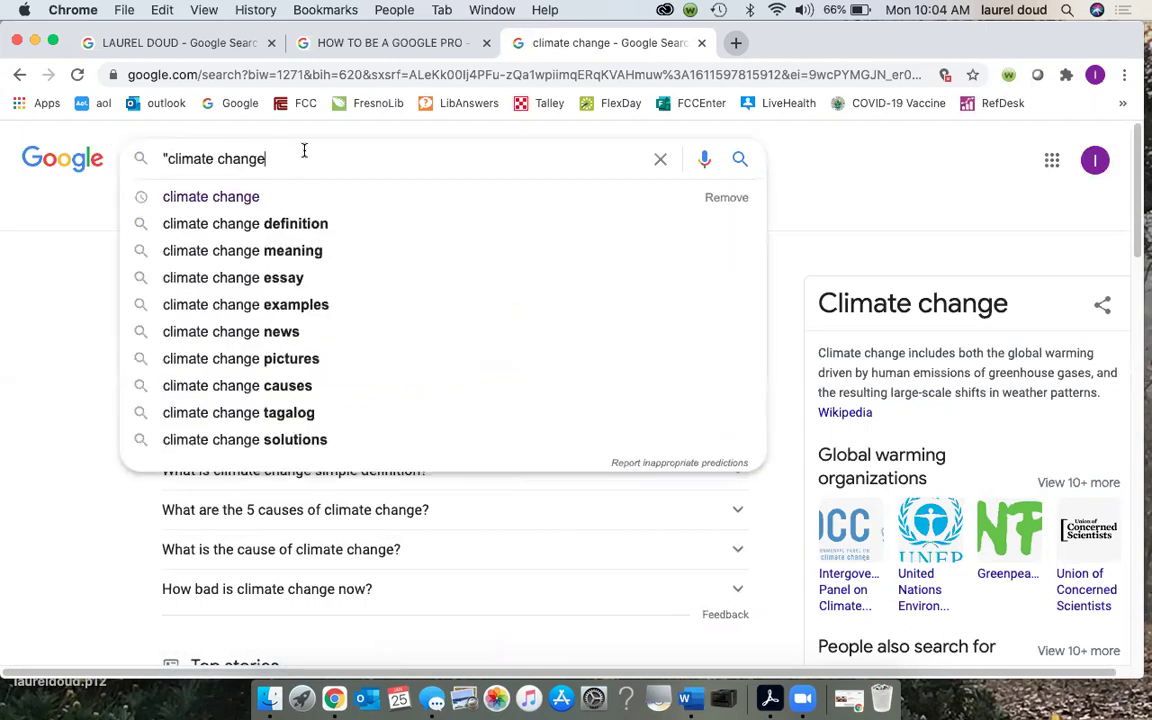
{"action": "type", "text": "\""}
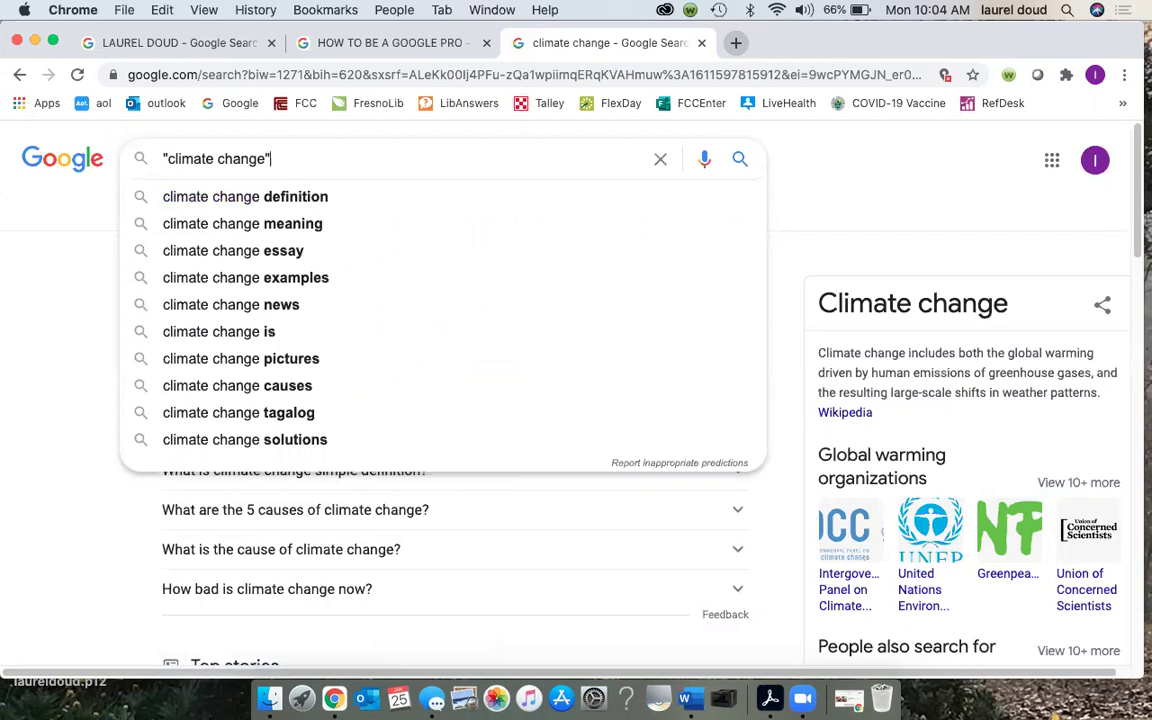
{"action": "key", "text": "Return"}
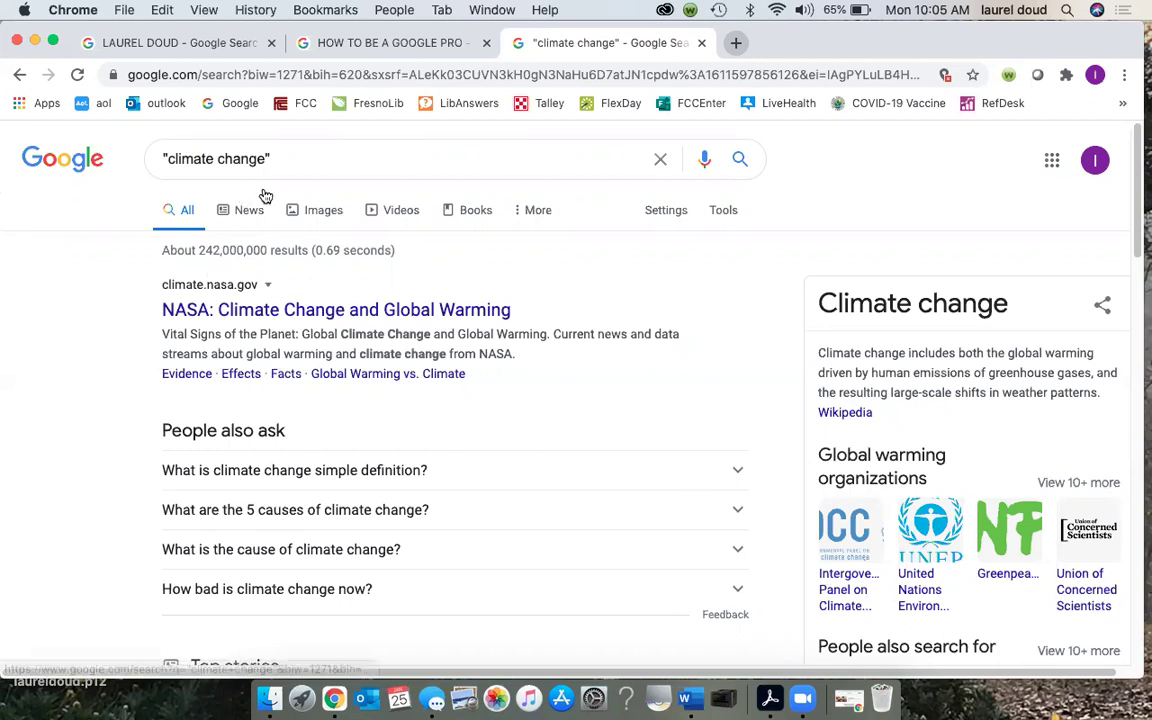
- Replace the query with the unquoted words "to be or not to be" and run the search
{"action": "left_click_drag", "start_coordinate": [283, 158], "coordinate": [141, 160]}
{"action": "type", "text": "to"}
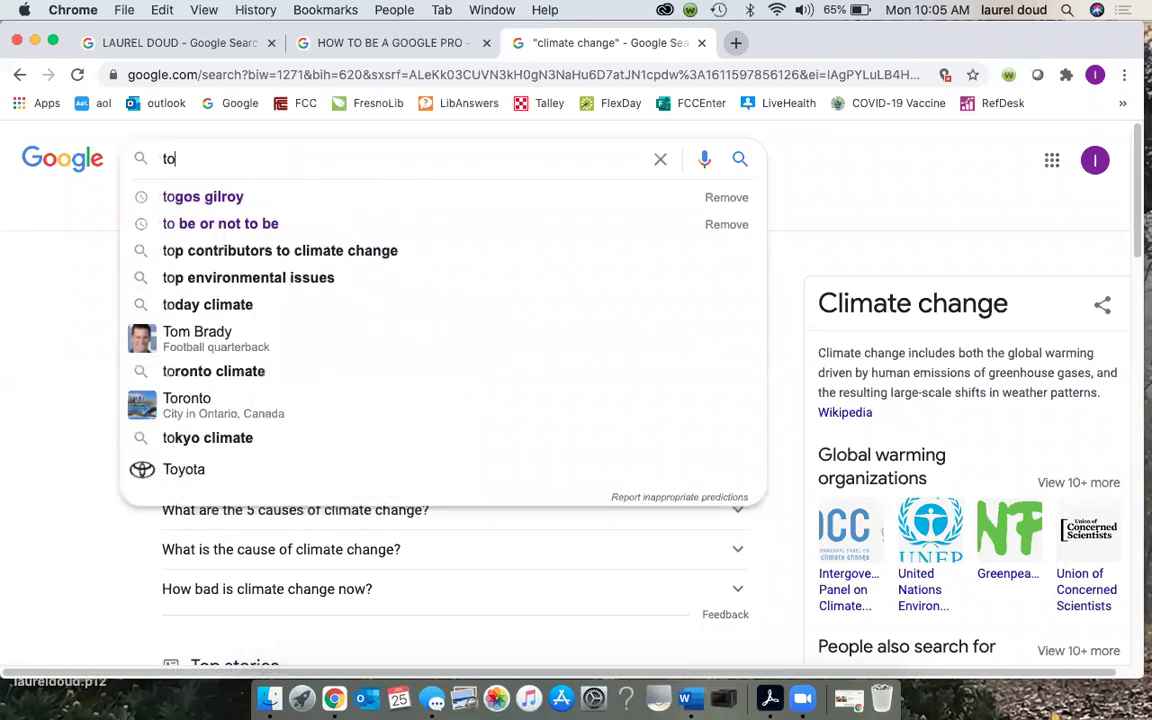
{"action": "type", "text": " be or not to be"}
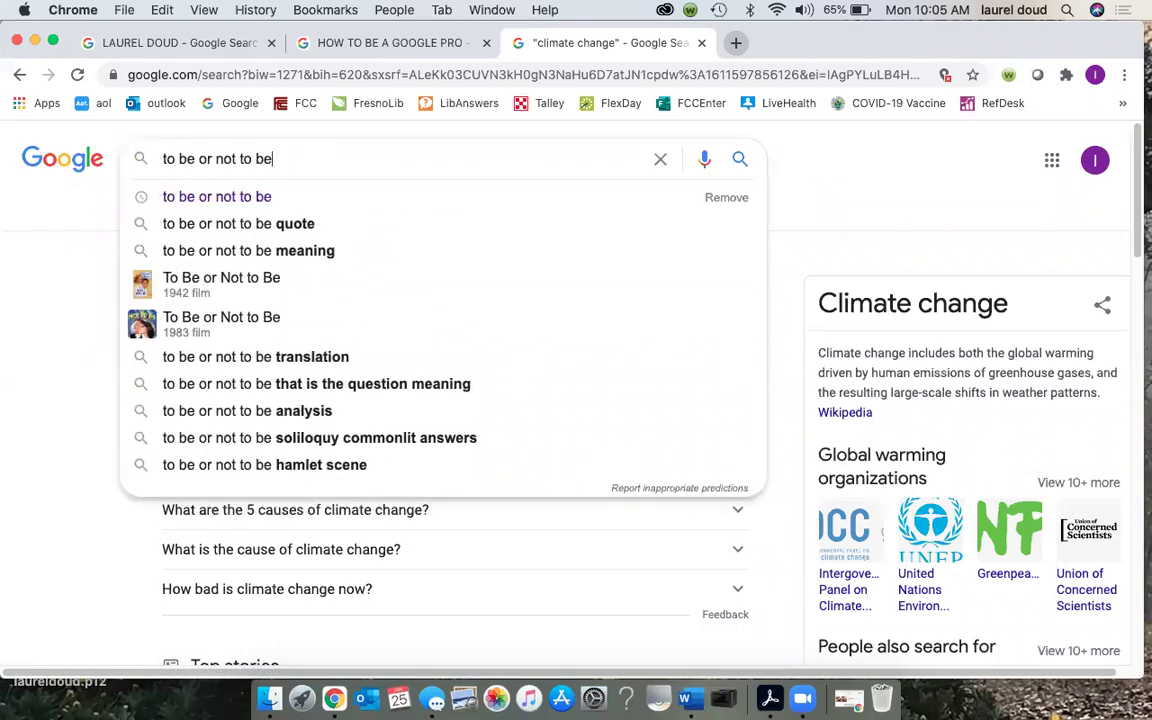
{"action": "key", "text": "Return"}
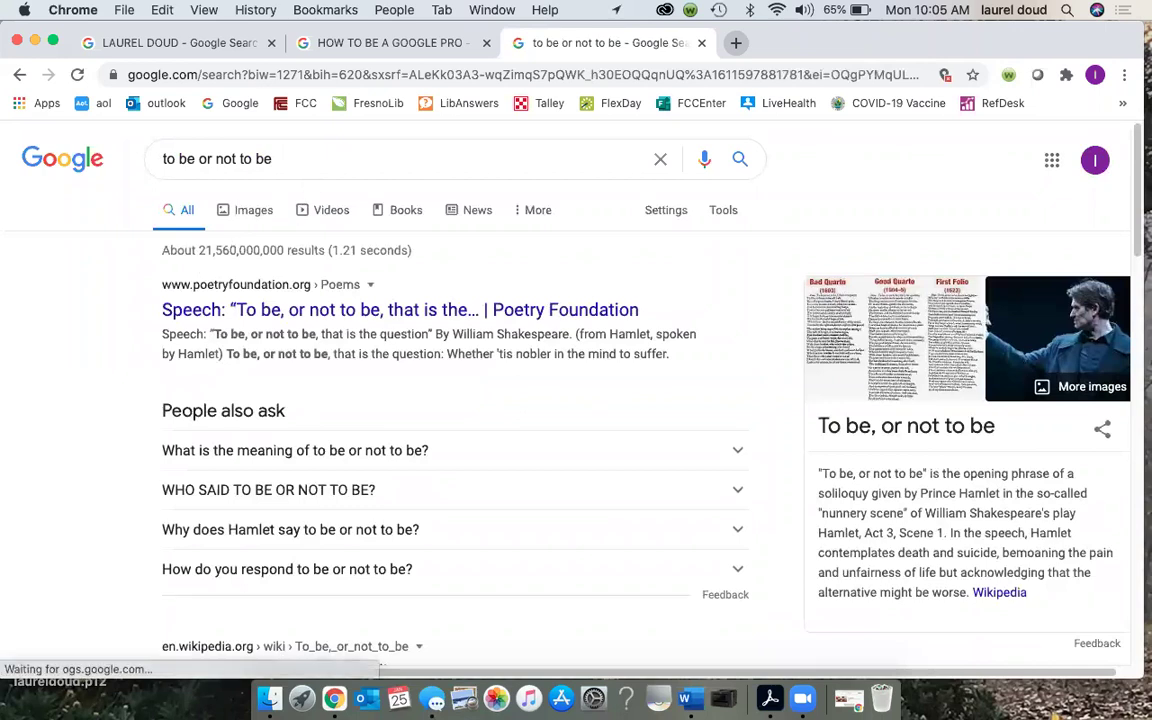
- Put quotation marks around the words to be or not to be and rerun the search as an exact phrase
{"action": "left_click", "coordinate": [149, 159]}
{"action": "type", "text": "\""}
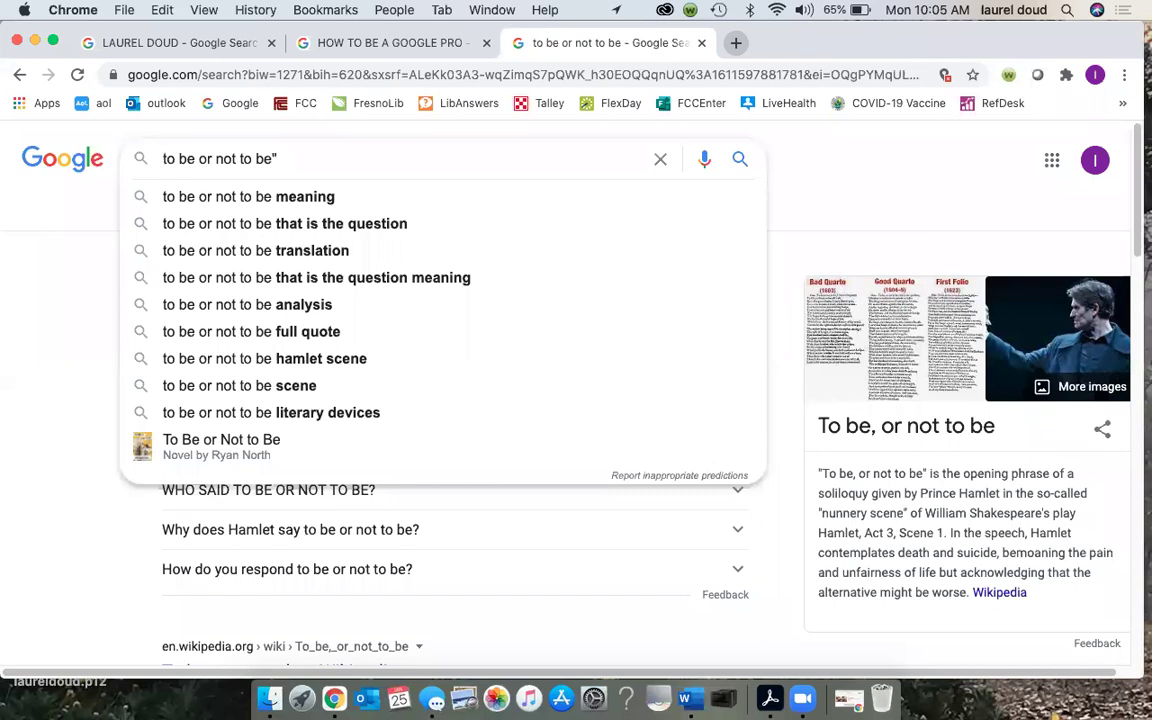
{"action": "type", "text": "\""}
{"action": "key", "text": "Return"}
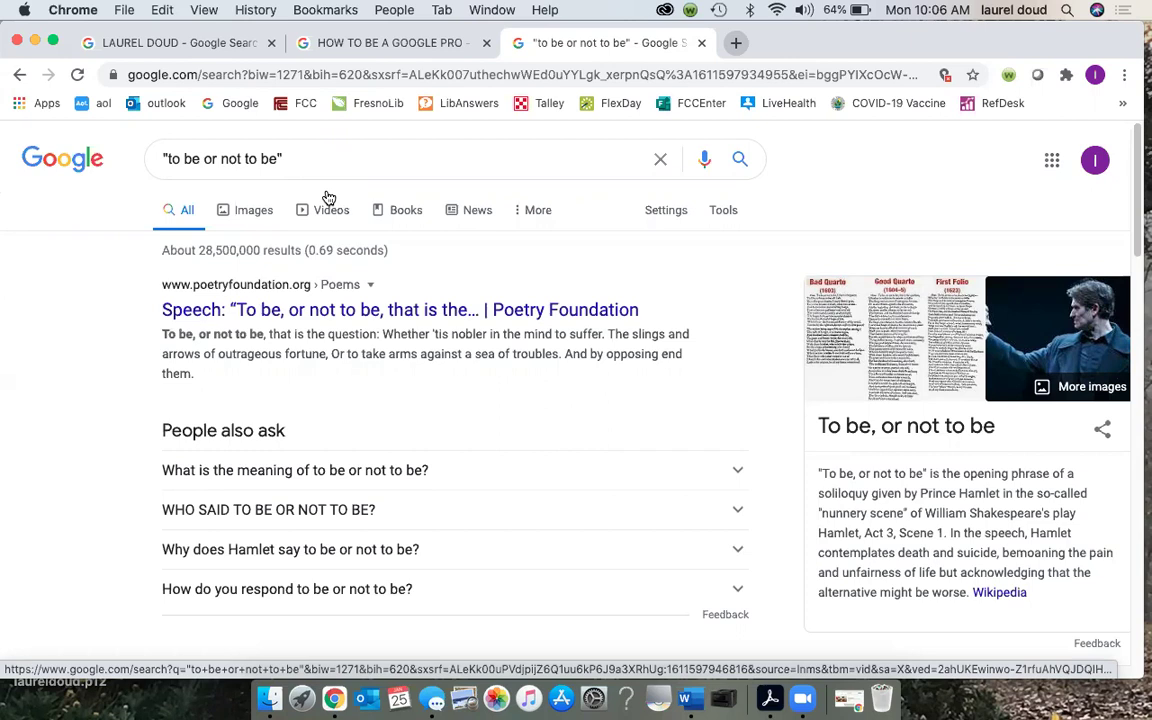
- Open the bookmarked Fresno City College website in a new tab and go to its Library page
{"action": "left_click", "coordinate": [736, 42]}
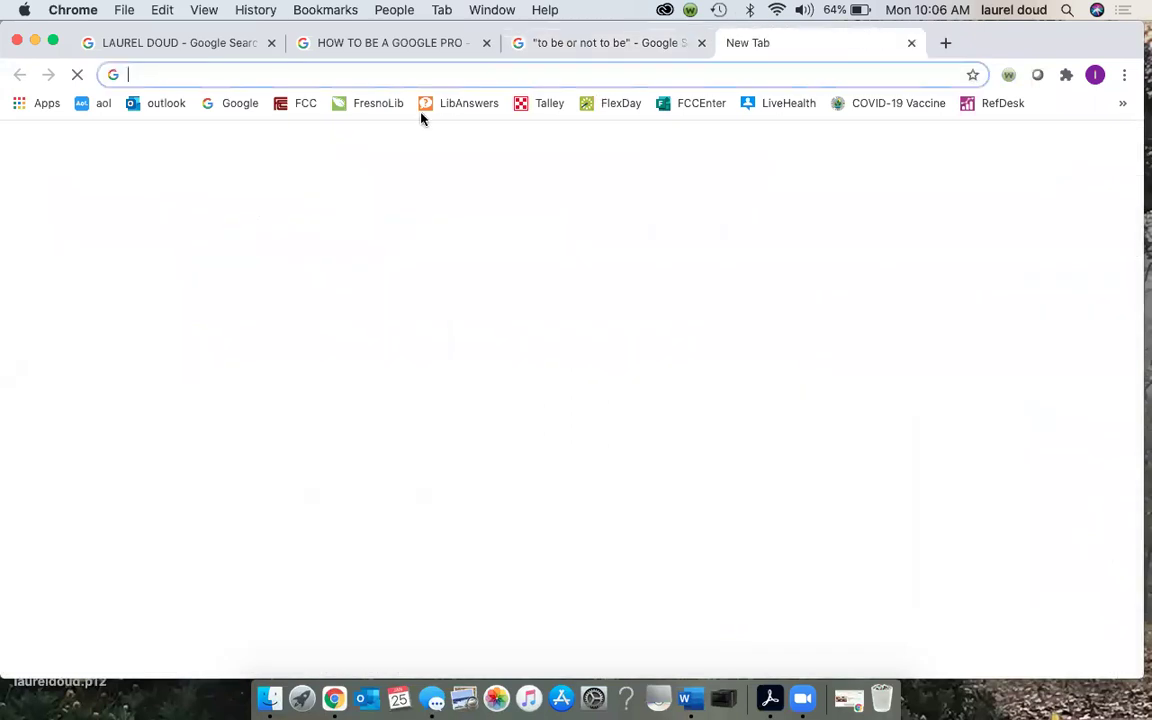
{"action": "left_click", "coordinate": [312, 106]}
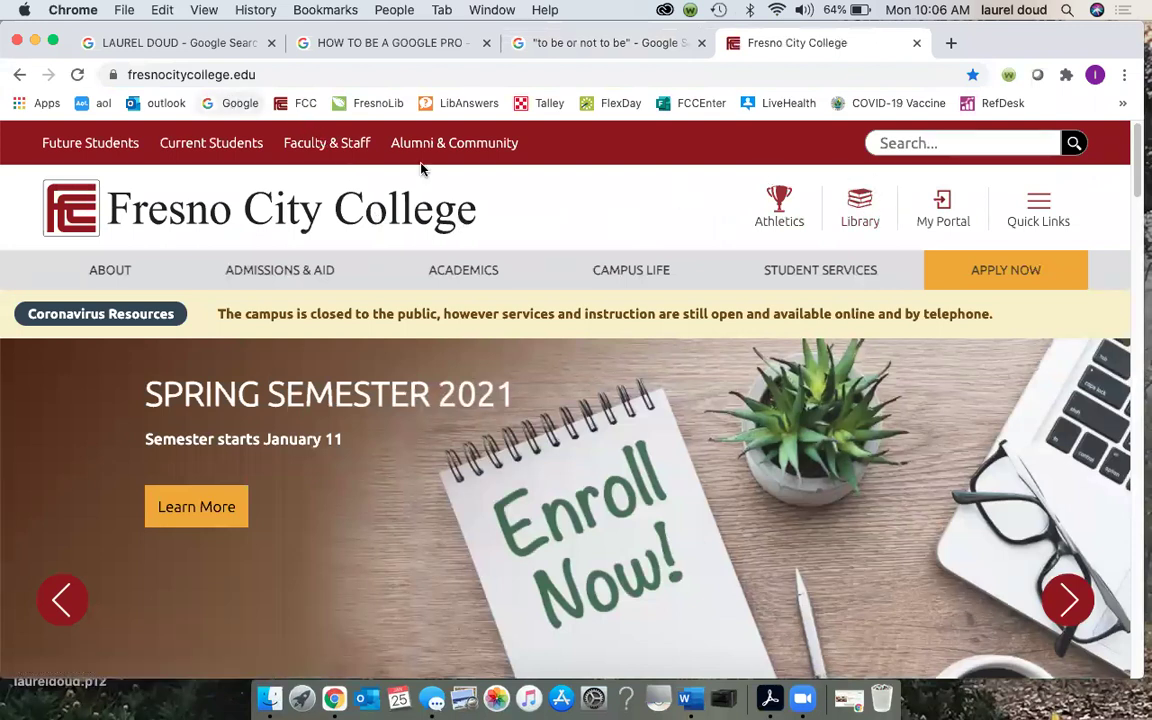
{"action": "left_click", "coordinate": [860, 210]}
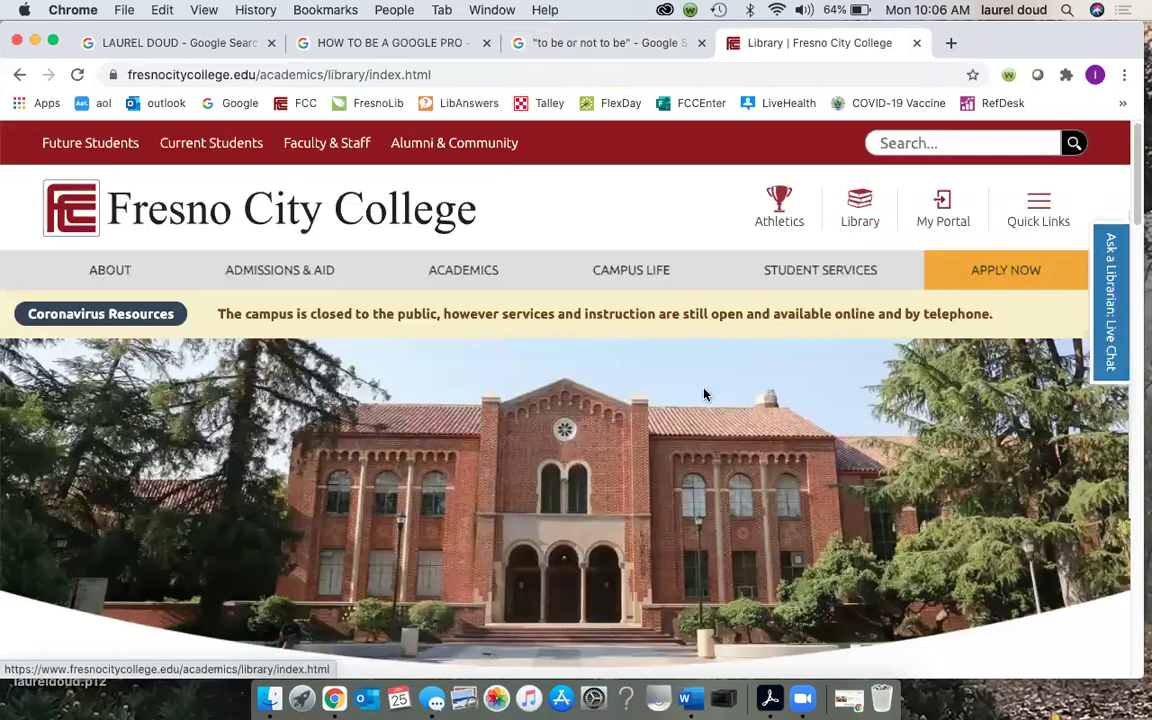
- Go to the Research section of the Library page and decline the 24/7 librarian chat offer
{"action": "scroll", "coordinate": [669, 543], "scroll_direction": "down", "scroll_amount": 3}
{"action": "scroll", "coordinate": [669, 535], "scroll_direction": "down", "scroll_amount": 10}
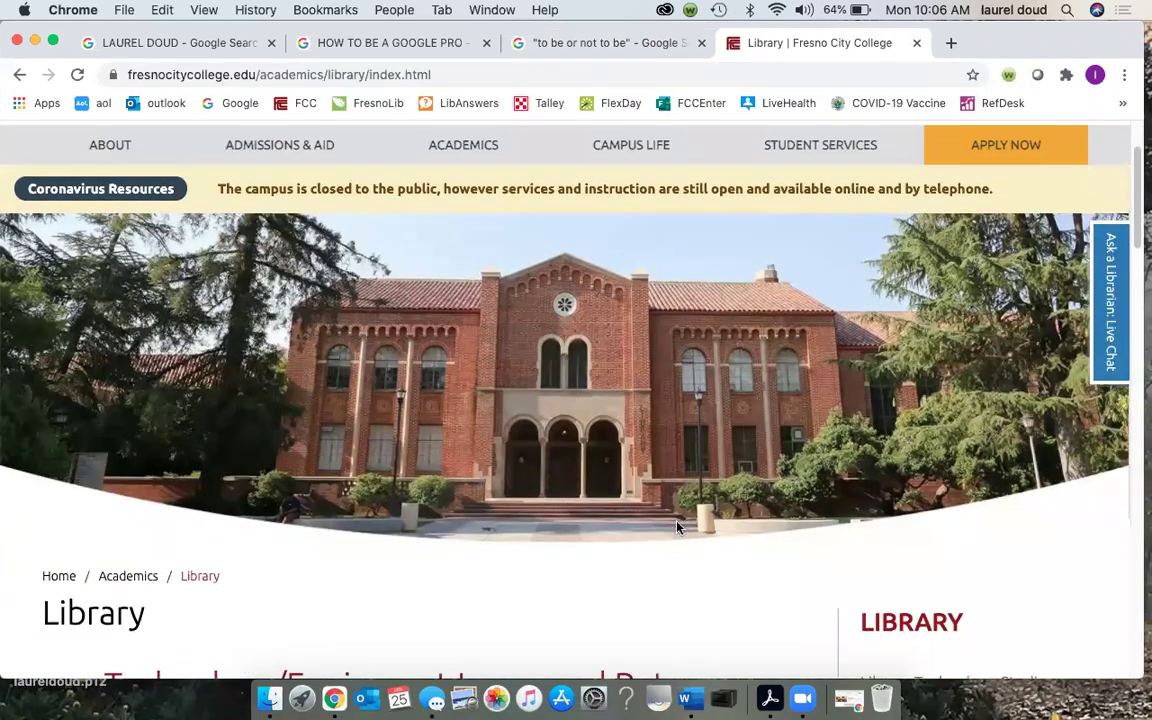
{"action": "scroll", "coordinate": [360, 499], "scroll_direction": "down", "scroll_amount": 5}
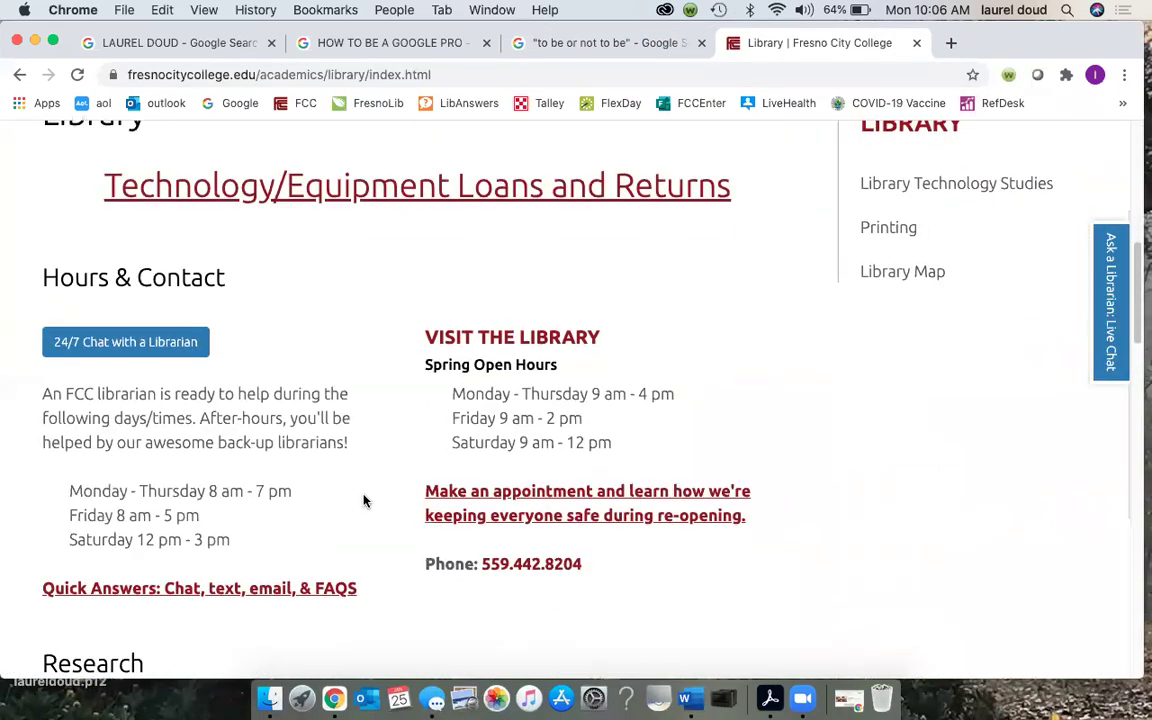
{"action": "scroll", "coordinate": [358, 499], "scroll_direction": "down", "scroll_amount": 5}
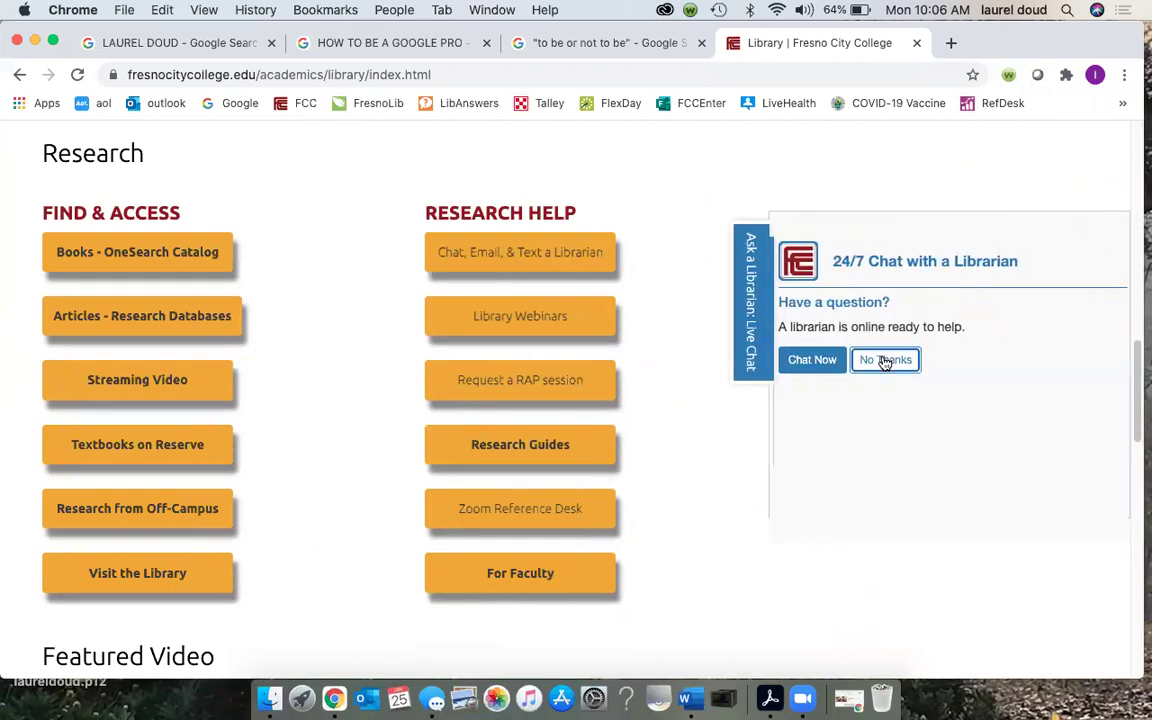
{"action": "left_click", "coordinate": [882, 360]}
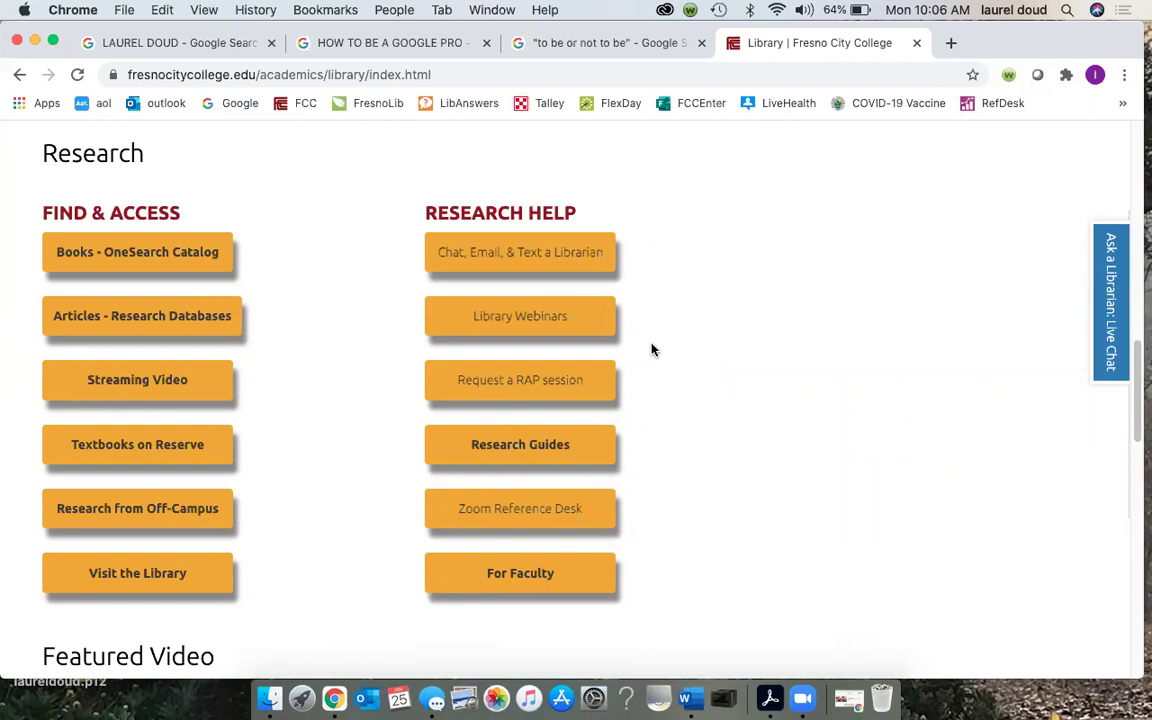
- Open the RAP session request form from Research Help and look over its identification, email and phone fields
{"action": "left_click", "coordinate": [508, 391]}
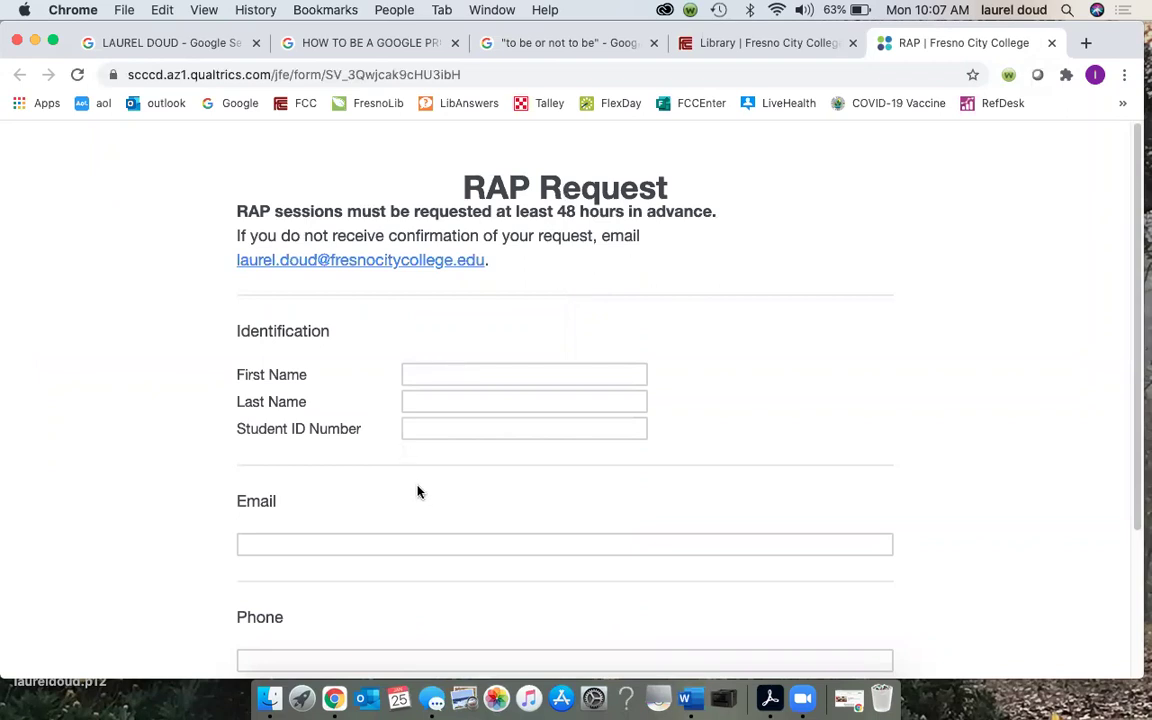
{"action": "scroll", "coordinate": [418, 490], "scroll_direction": "down", "scroll_amount": 1}
{"action": "scroll", "coordinate": [418, 490], "scroll_direction": "down", "scroll_amount": 1}
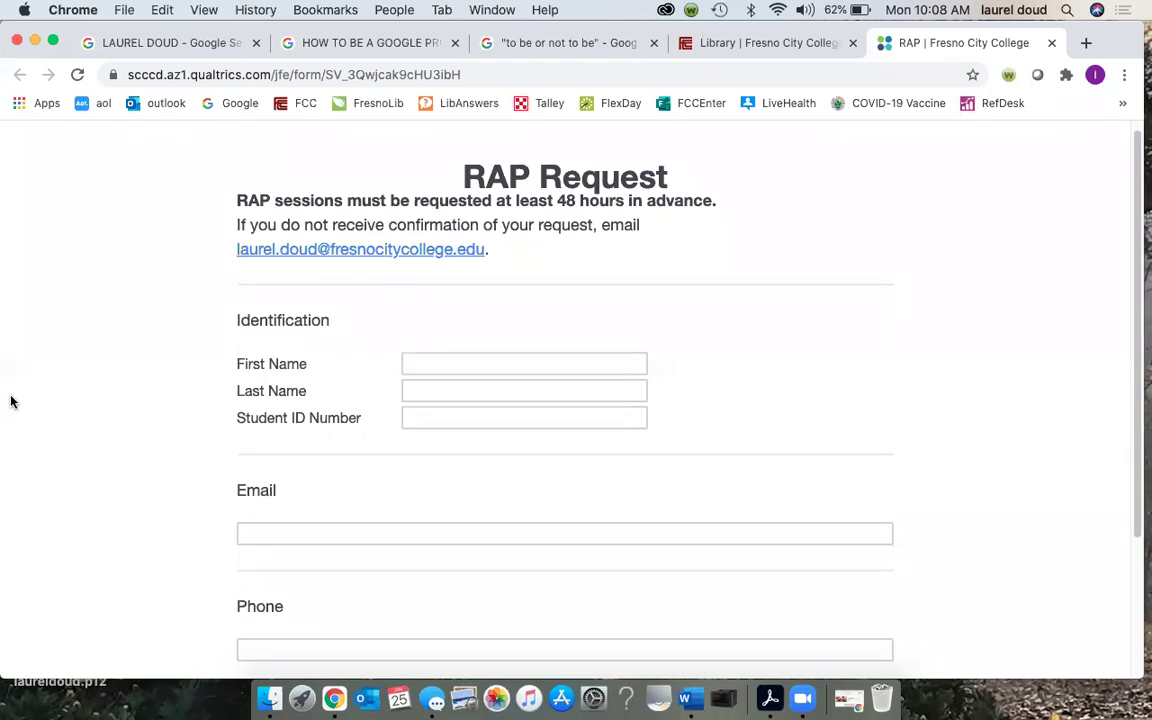
- From the Library page, open the article research databases, list those under N, and find the Nursing and Allied Health Collection
{"action": "left_click", "coordinate": [738, 45]}
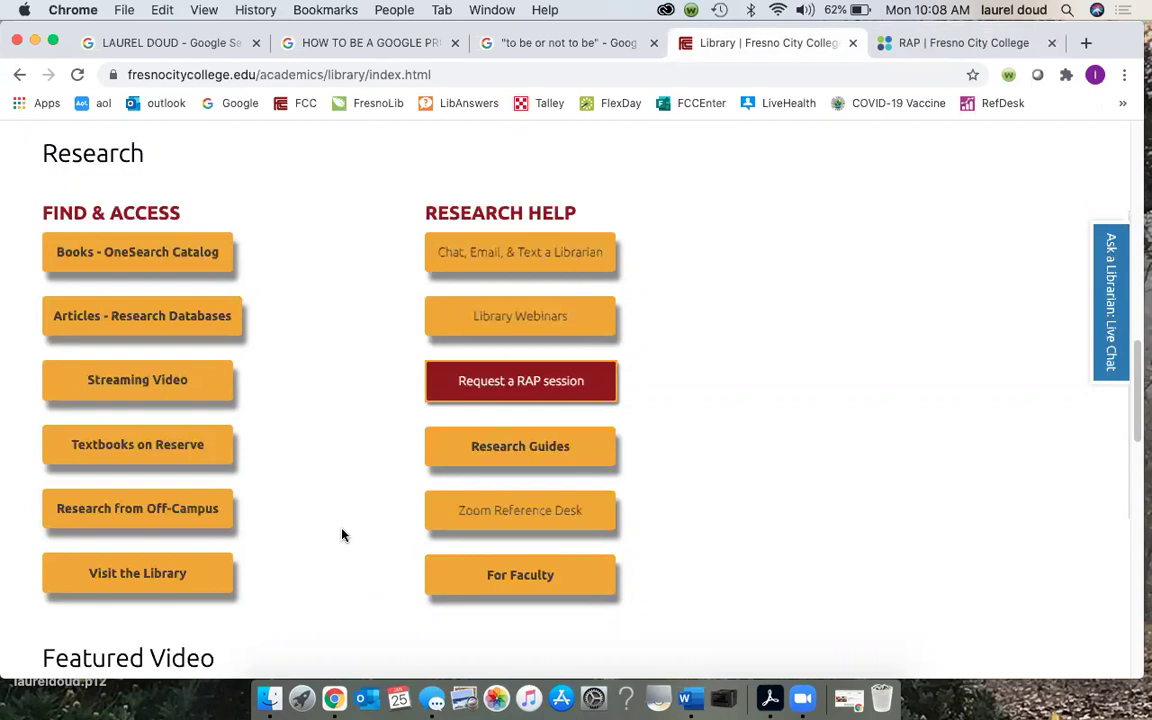
{"action": "left_click", "coordinate": [126, 318]}
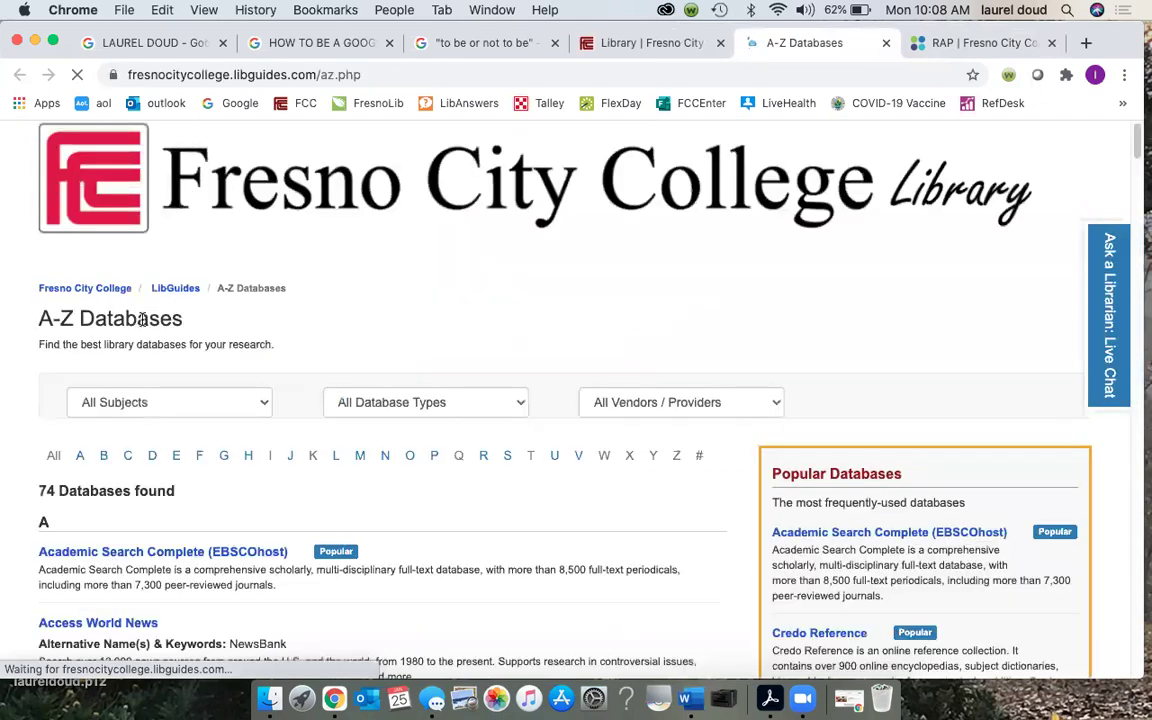
{"action": "left_click", "coordinate": [385, 459]}
{"action": "scroll", "coordinate": [417, 478], "scroll_direction": "down", "scroll_amount": 5}
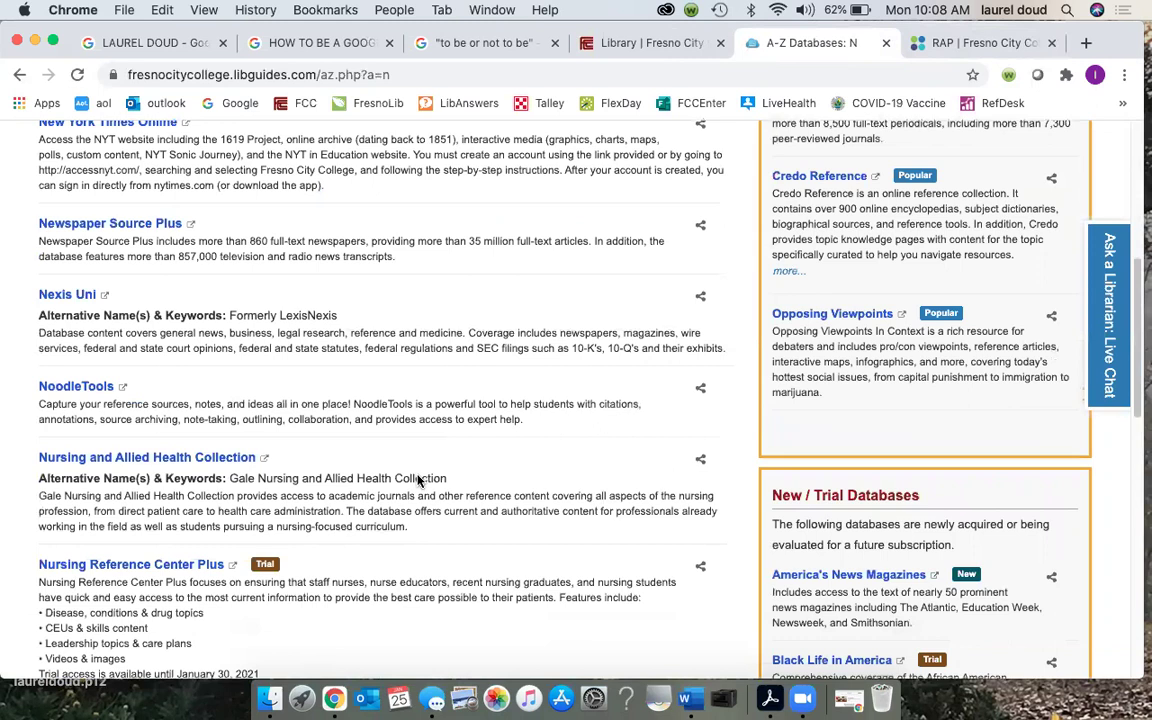
{"action": "scroll", "coordinate": [419, 481], "scroll_direction": "down", "scroll_amount": 2}
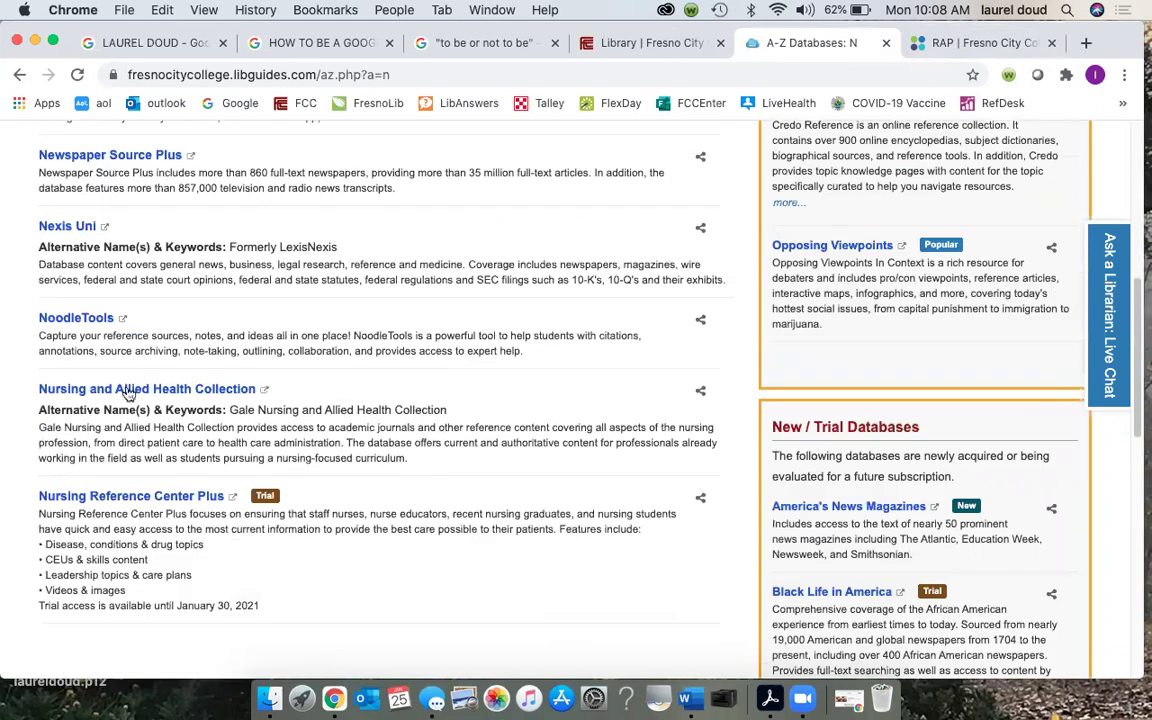
{"action": "left_click", "coordinate": [188, 389]}
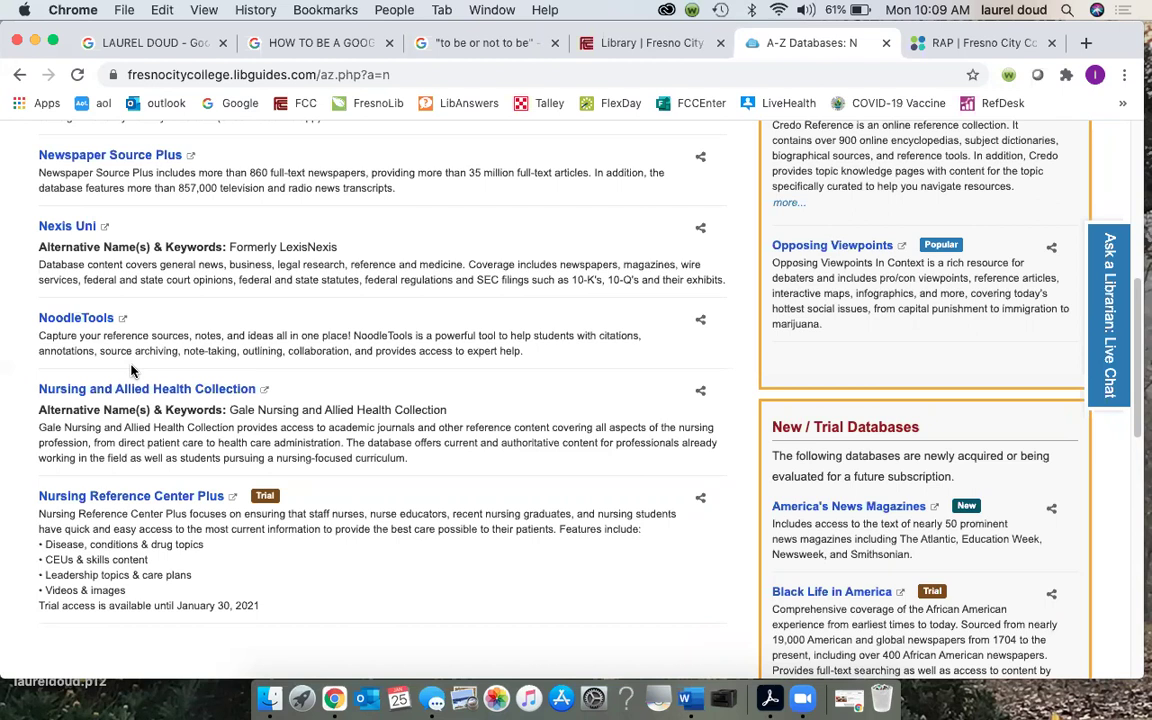
- Return to the Library page, open the Ask a Librarian live chat panel, and review the Hours & Contact and Research sections
{"action": "left_click", "coordinate": [580, 43]}
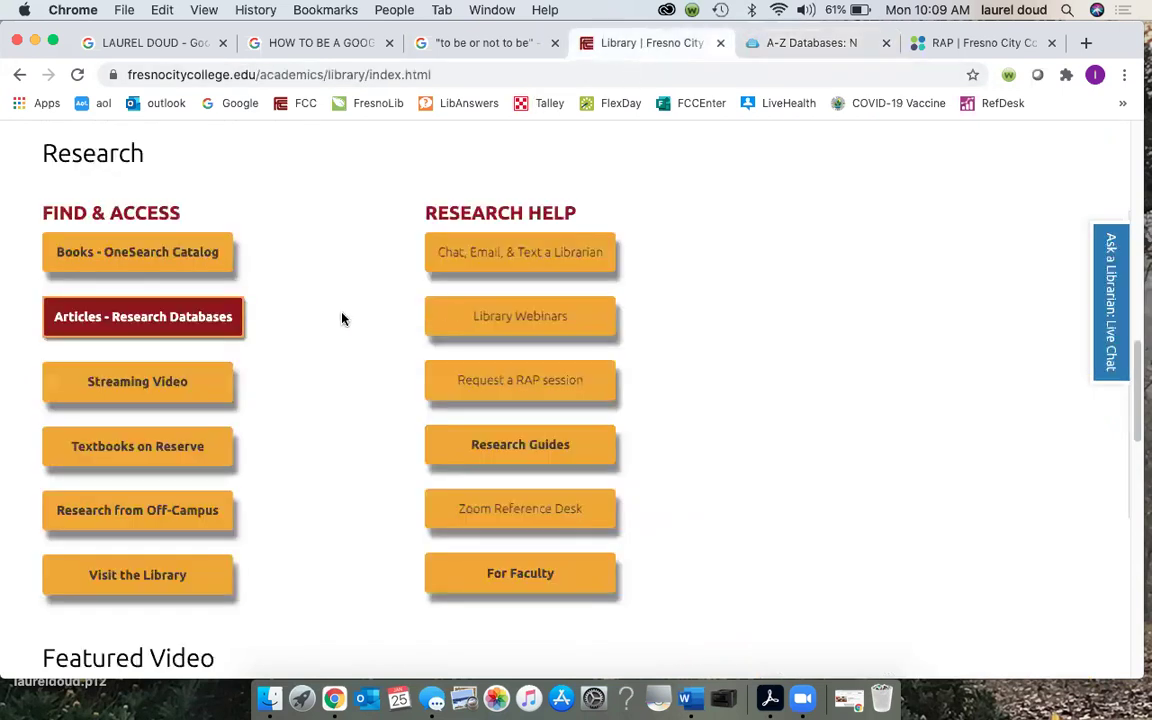
{"action": "scroll", "coordinate": [338, 312], "scroll_direction": "up", "scroll_amount": 10}
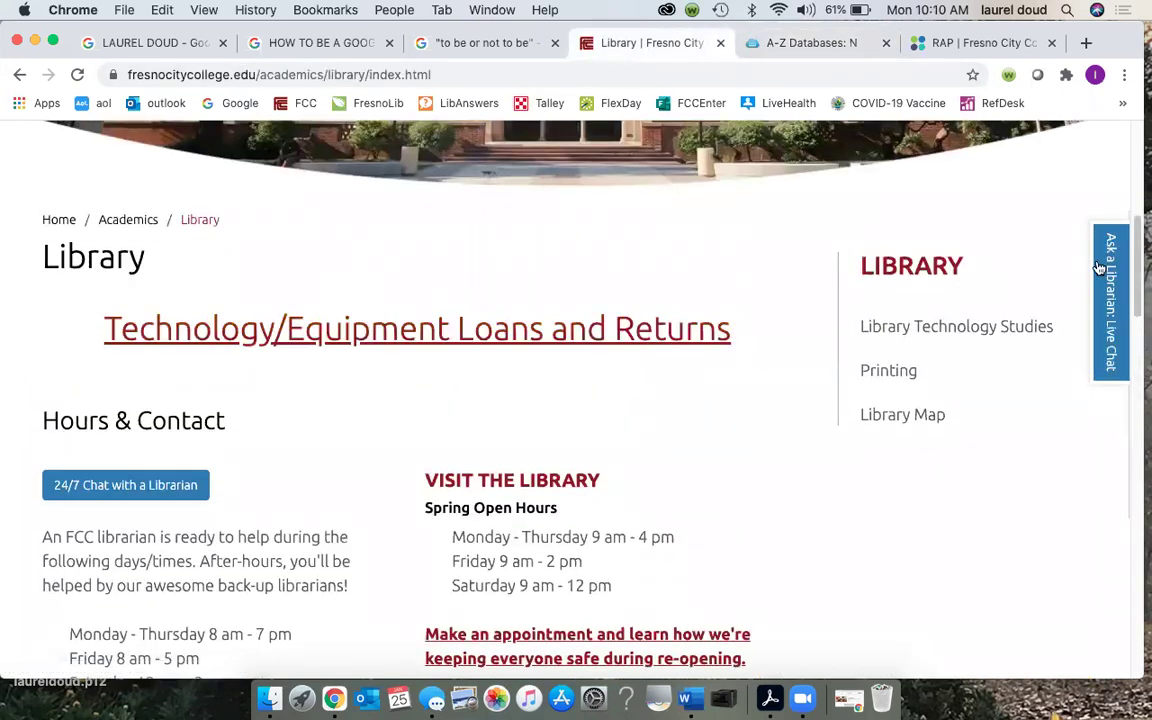
{"action": "left_click", "coordinate": [1098, 268]}
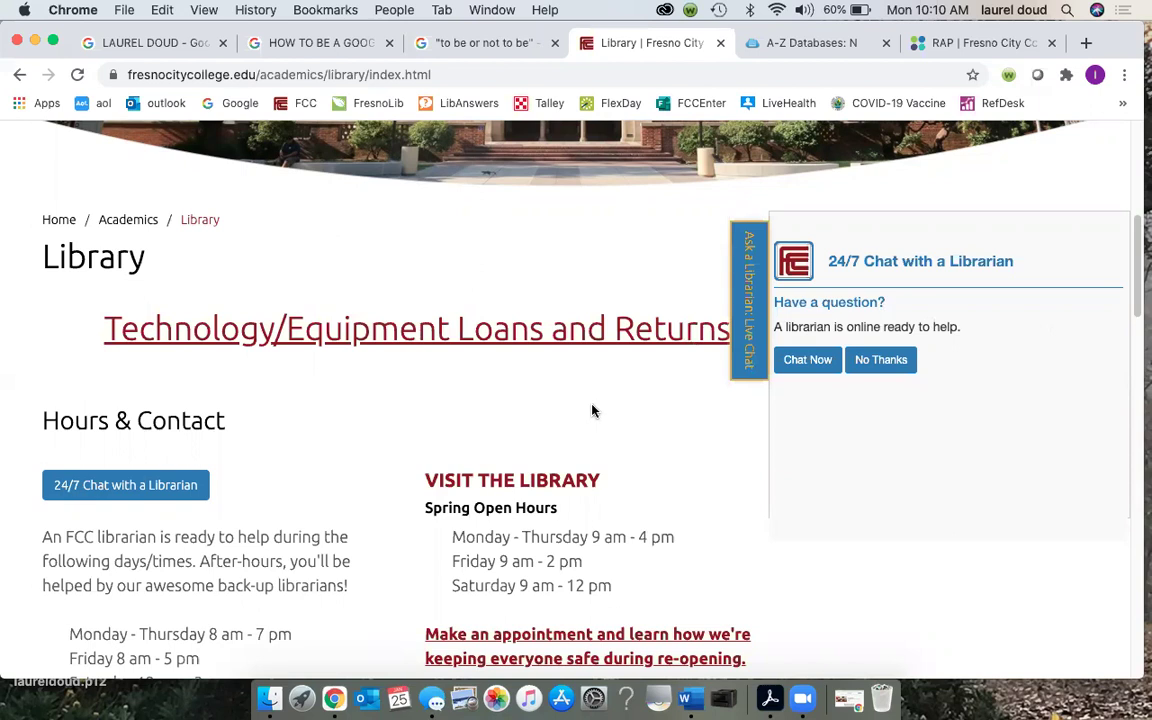
{"action": "scroll", "coordinate": [409, 419], "scroll_direction": "down", "scroll_amount": 4}
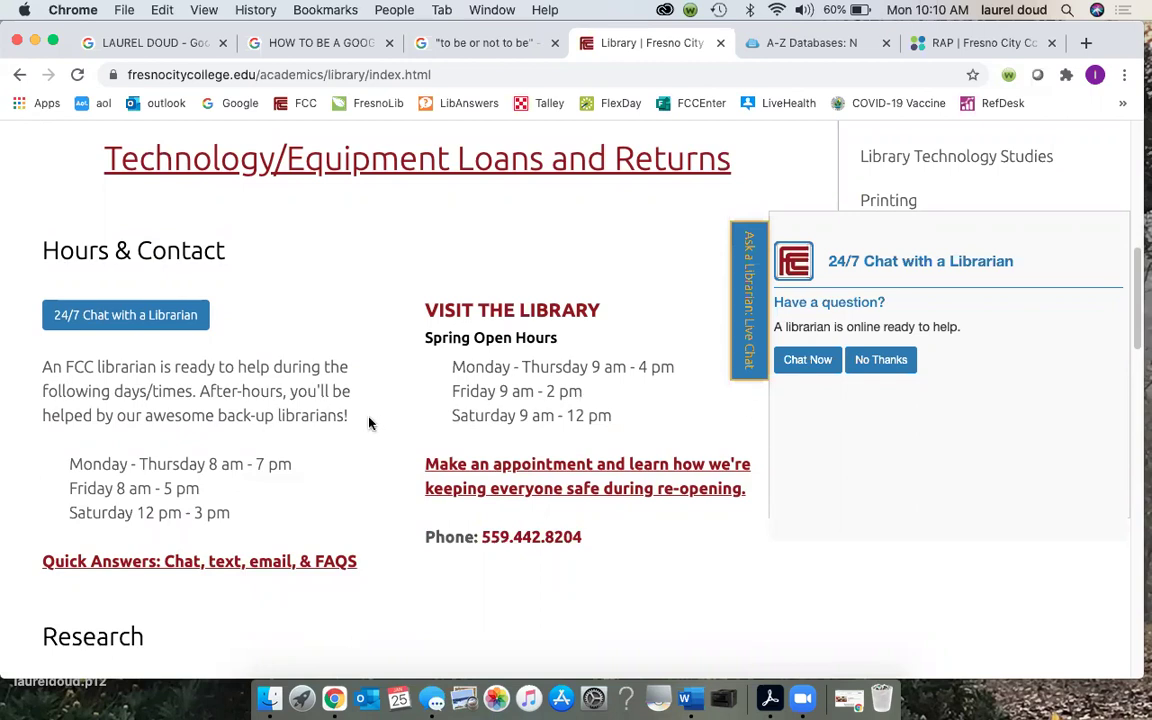
{"action": "scroll", "coordinate": [369, 423], "scroll_direction": "down", "scroll_amount": 1}
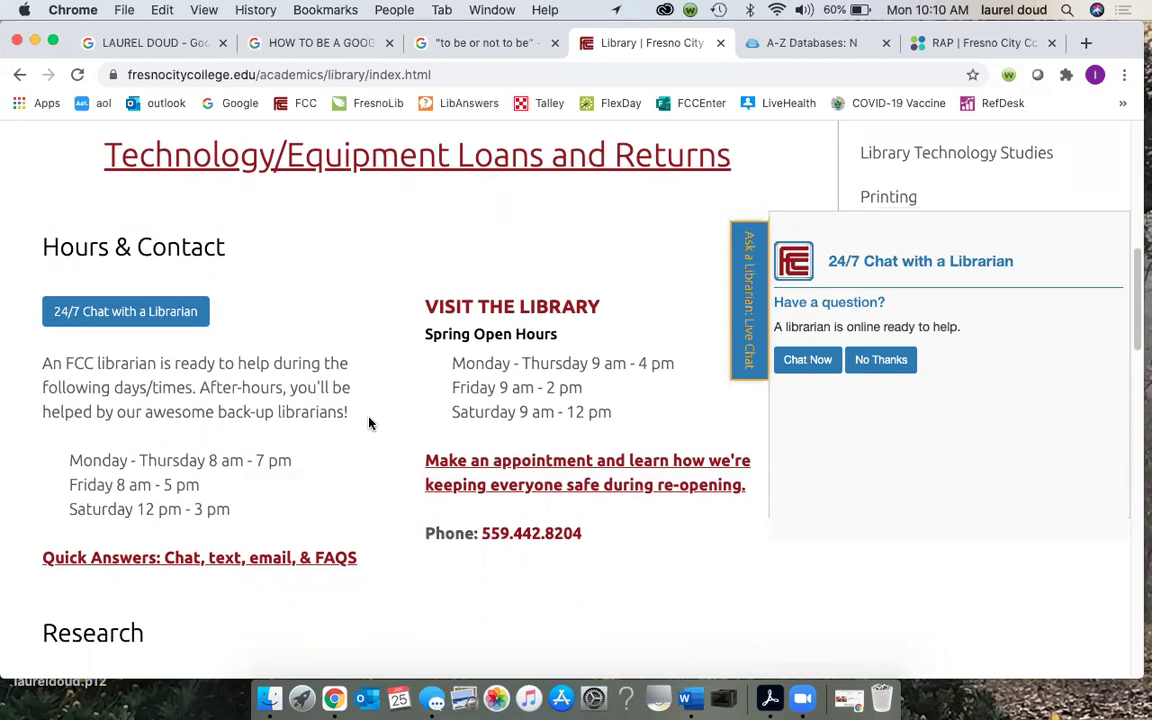
{"action": "scroll", "coordinate": [369, 423], "scroll_direction": "down", "scroll_amount": 5}
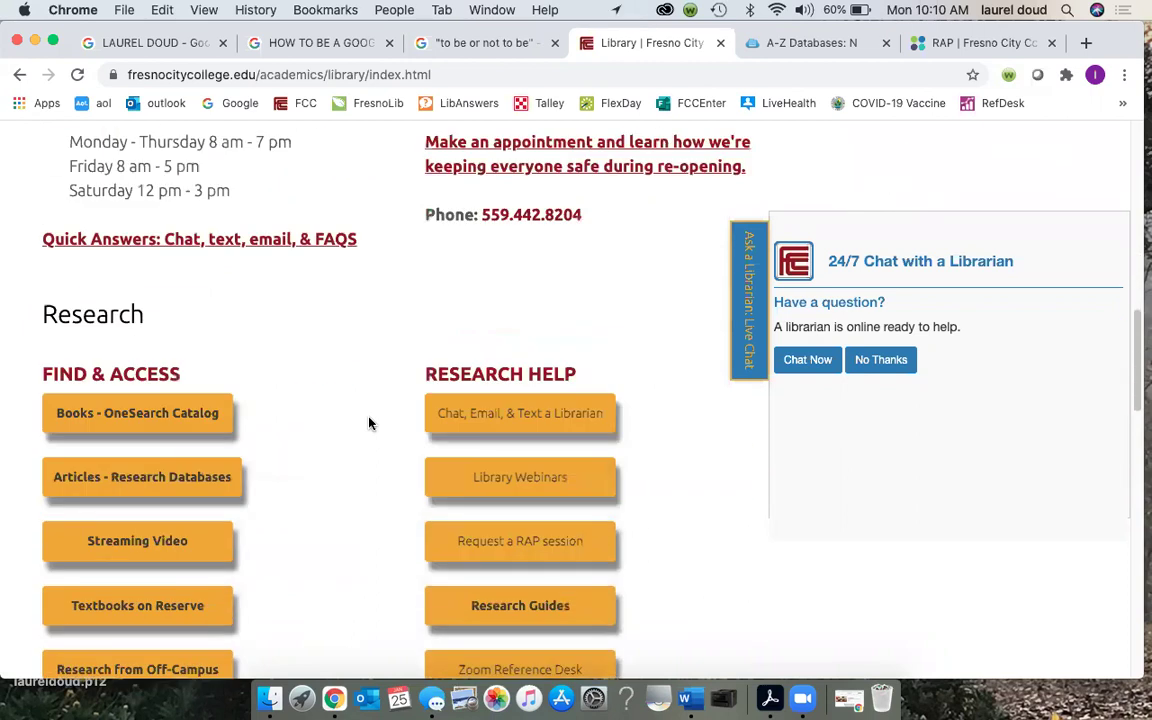